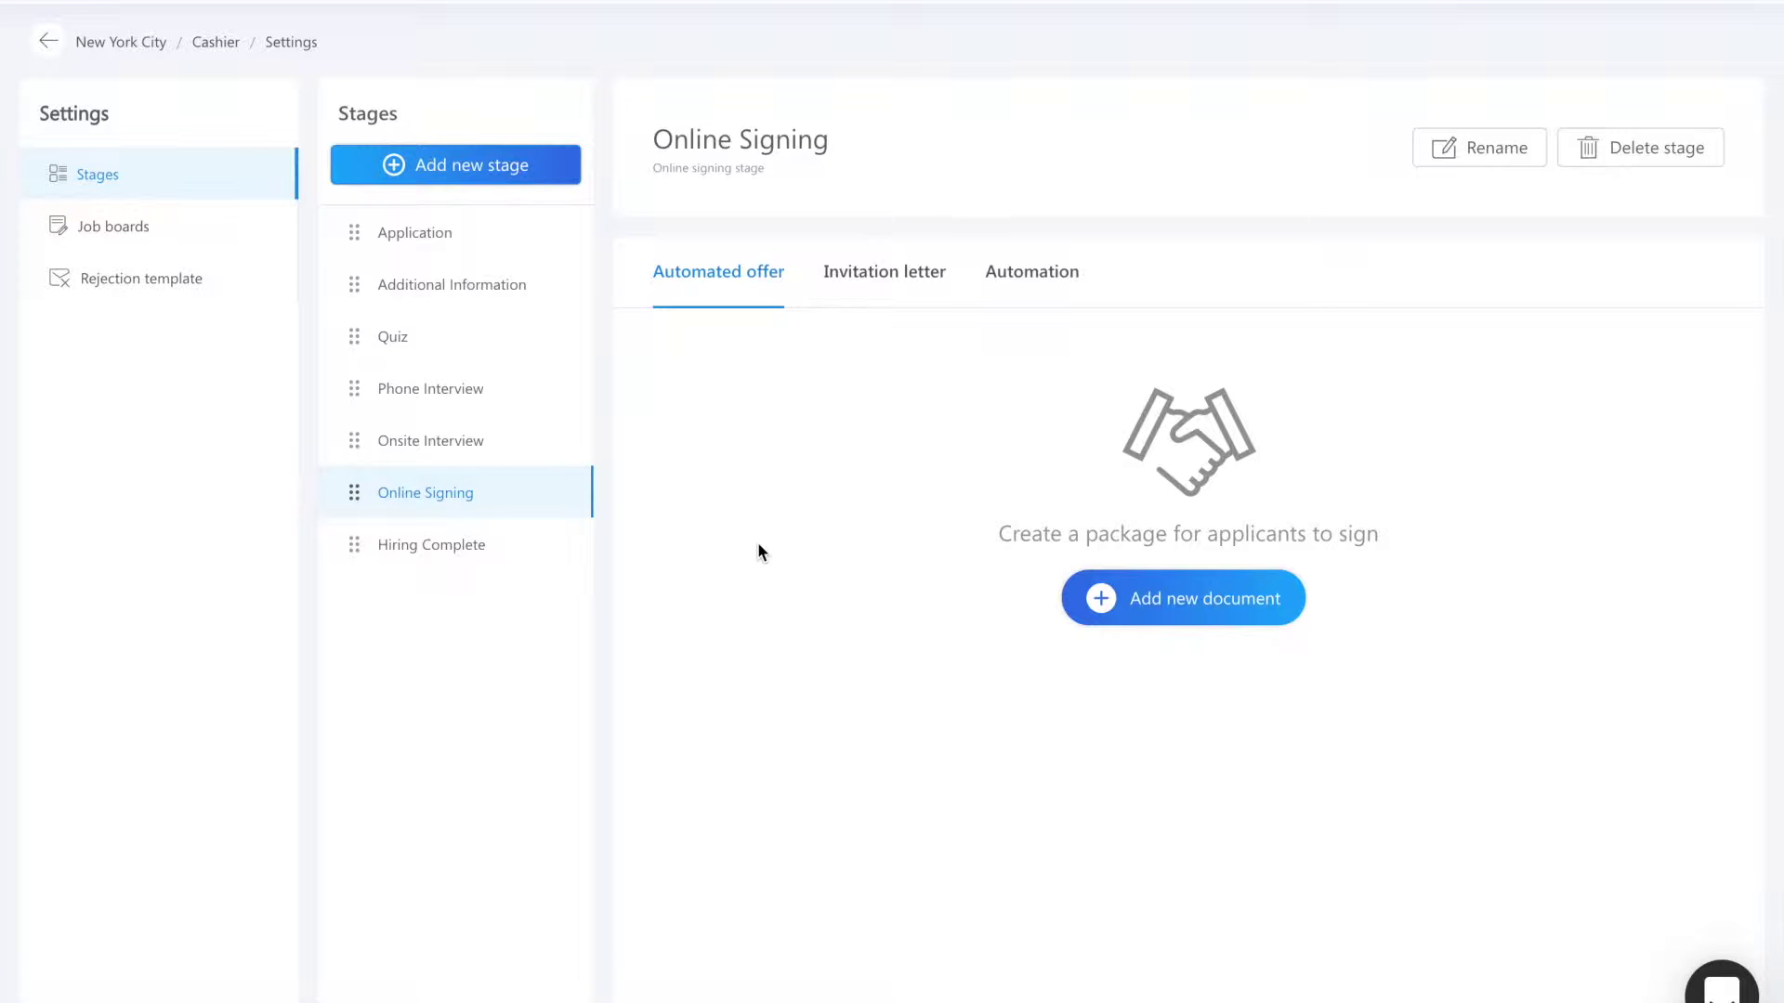
Step: Start an offer letter from the draft offer template and scroll down to its predefined merge tags
click(487, 168)
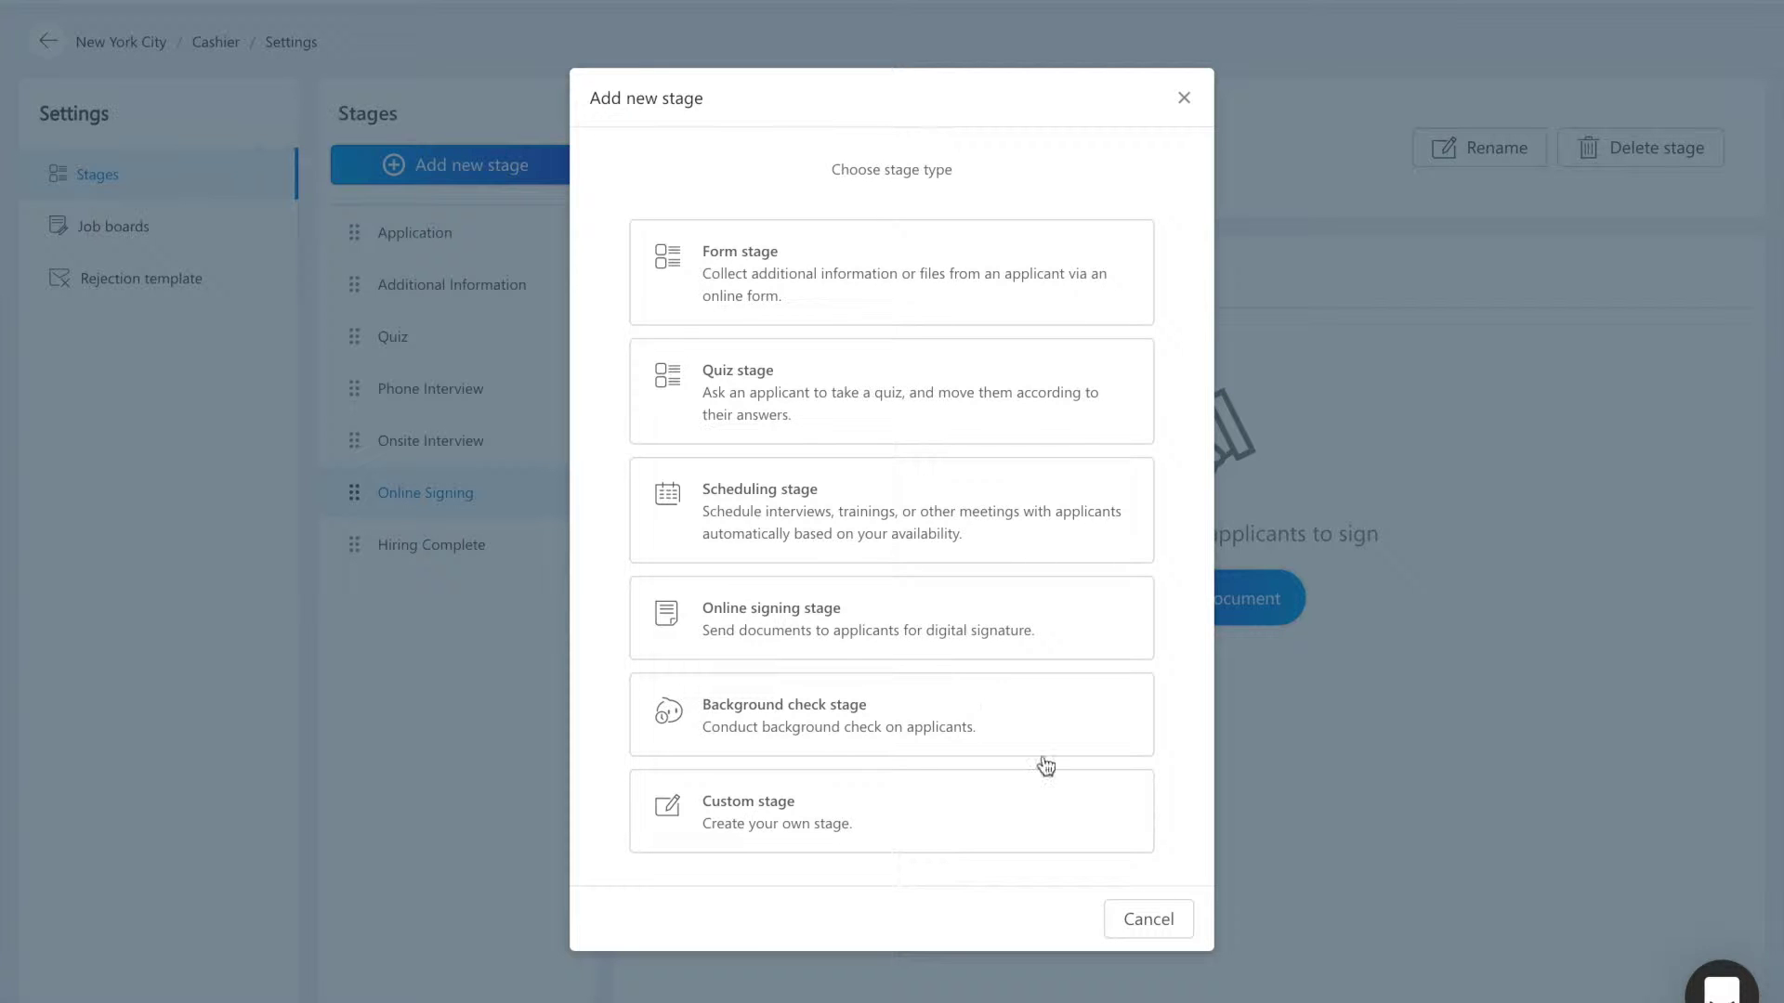
click(1183, 928)
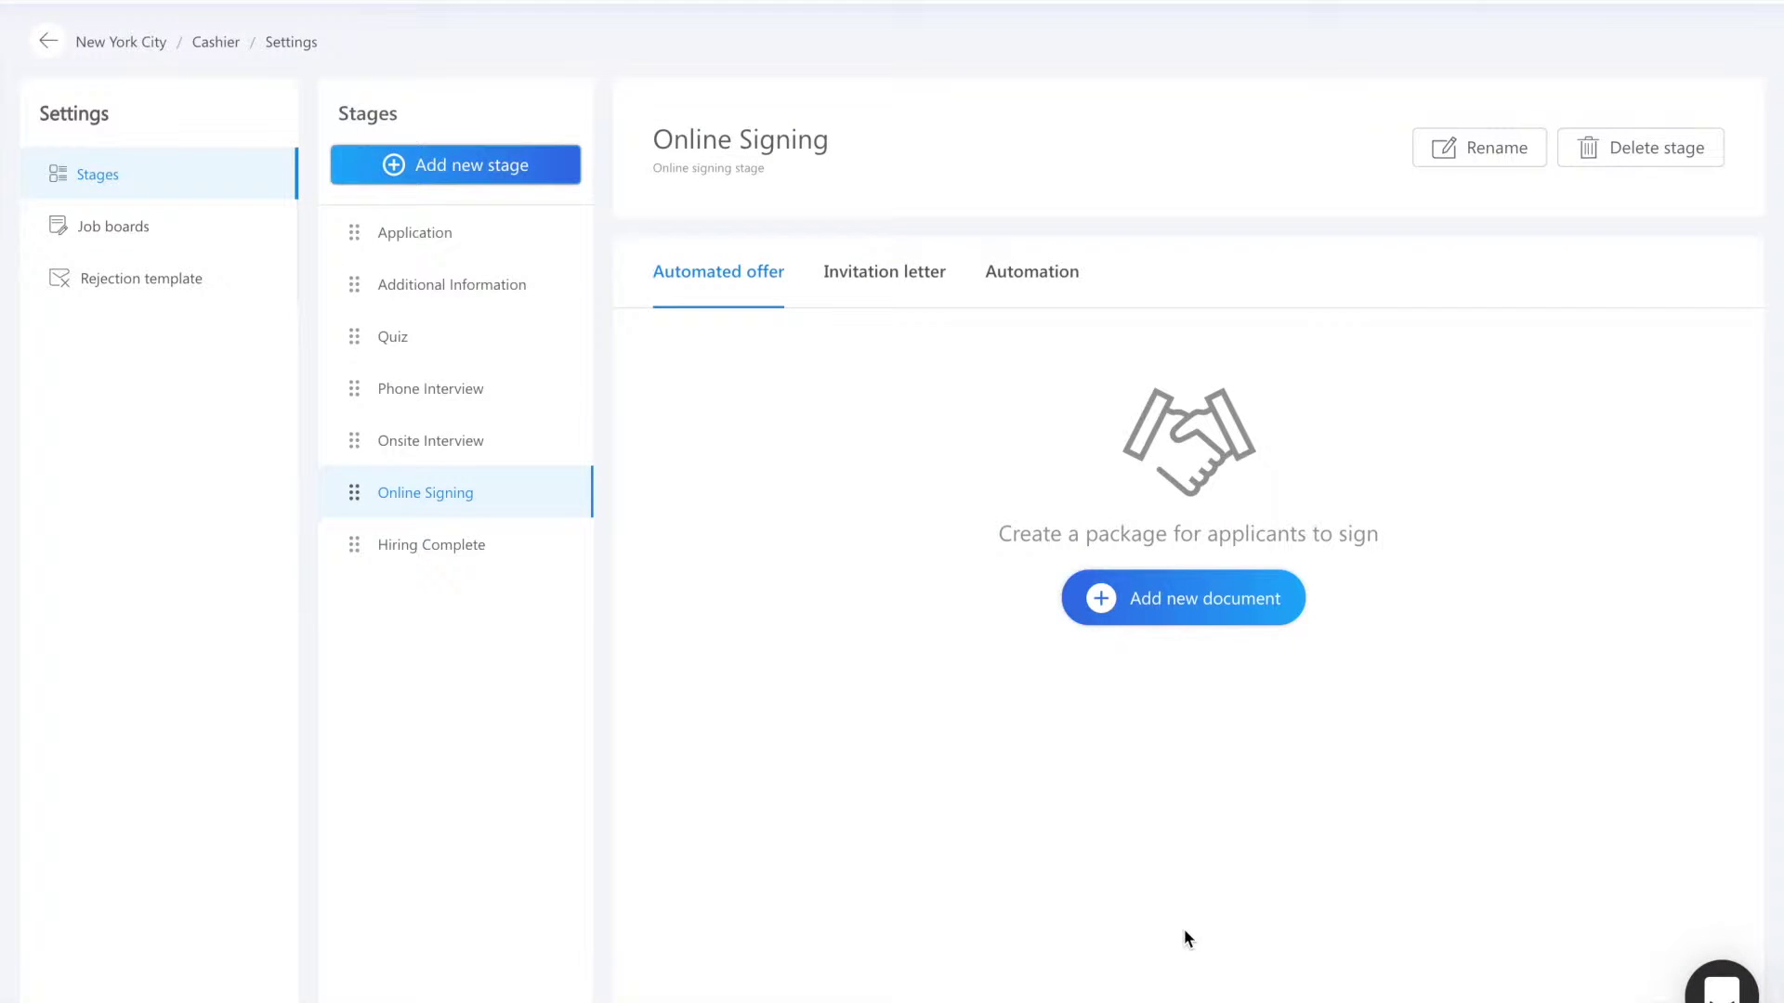
click(1172, 592)
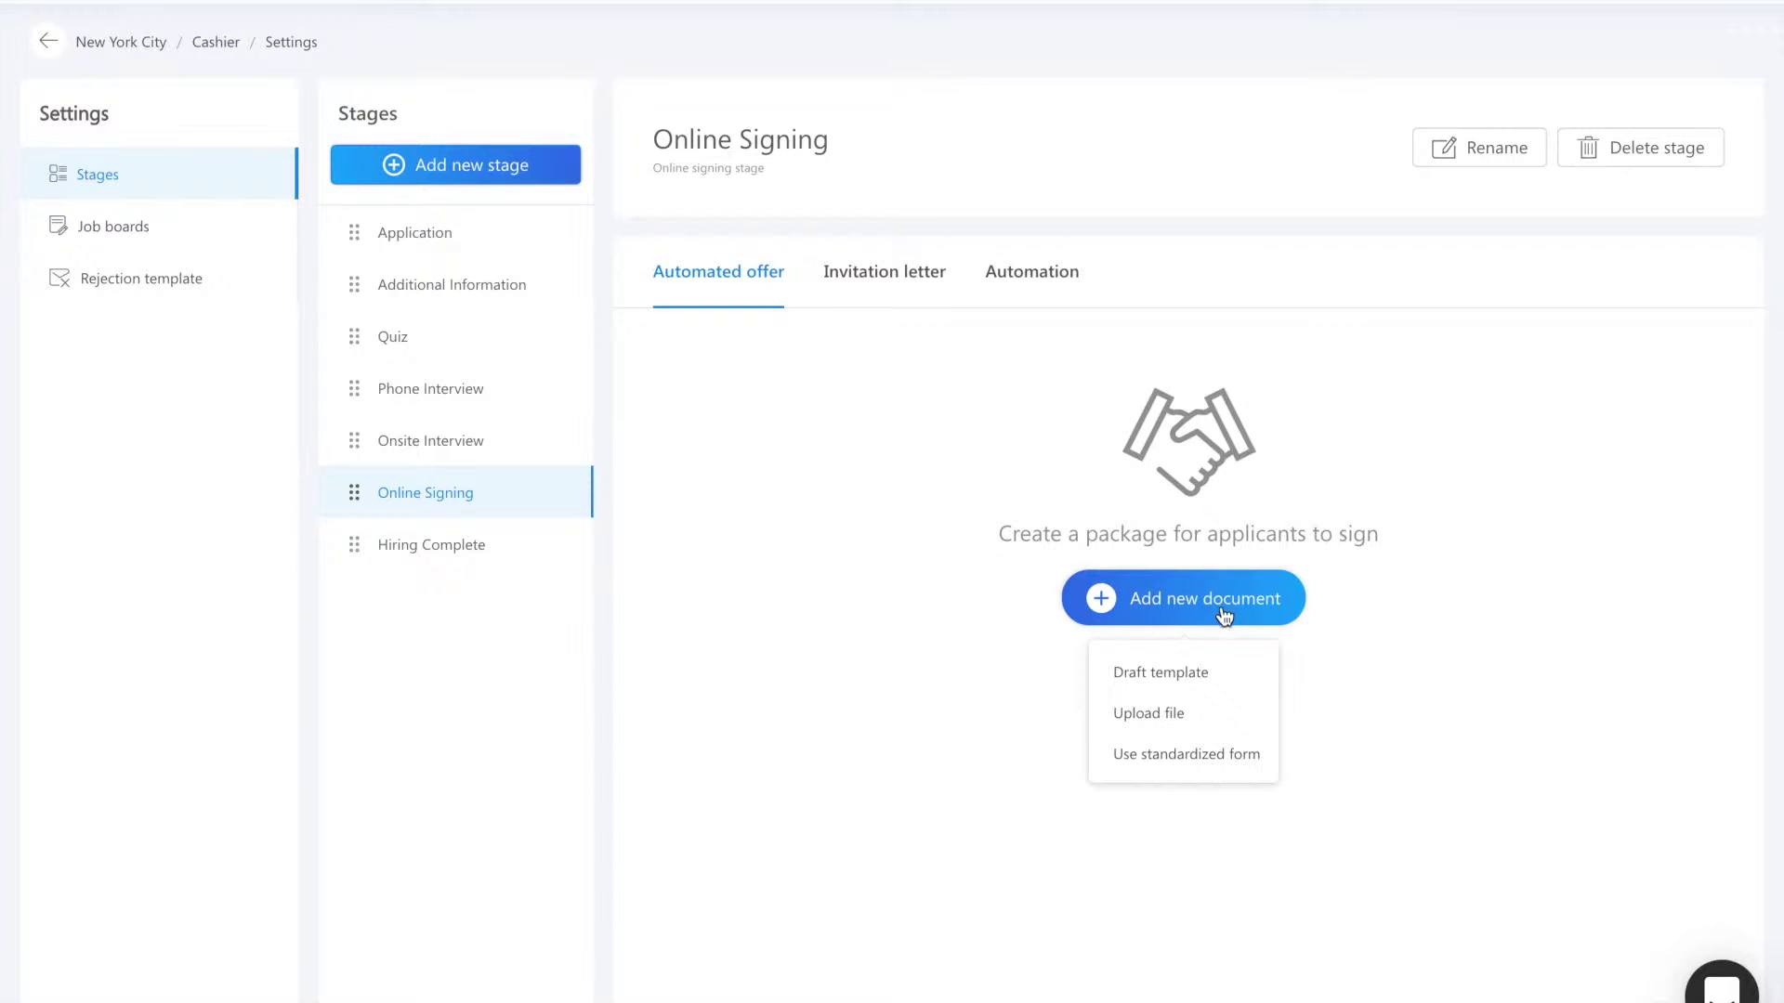
click(1223, 685)
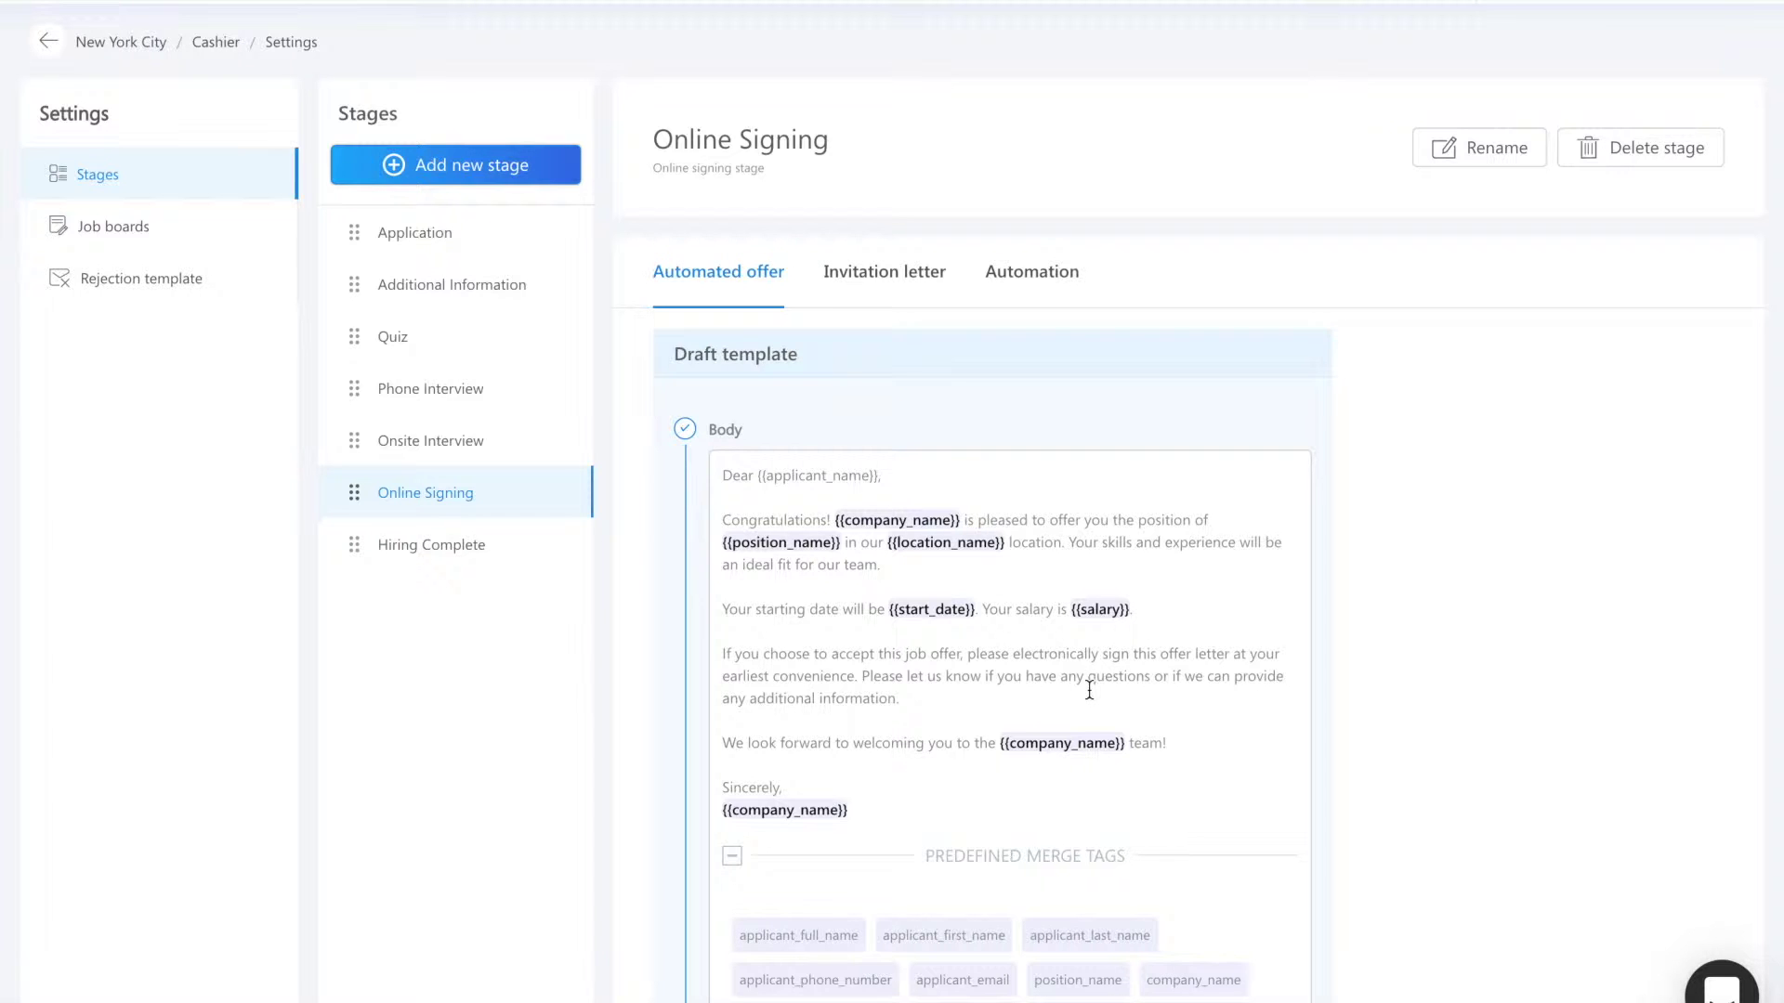
scroll(1090, 690, down, 3)
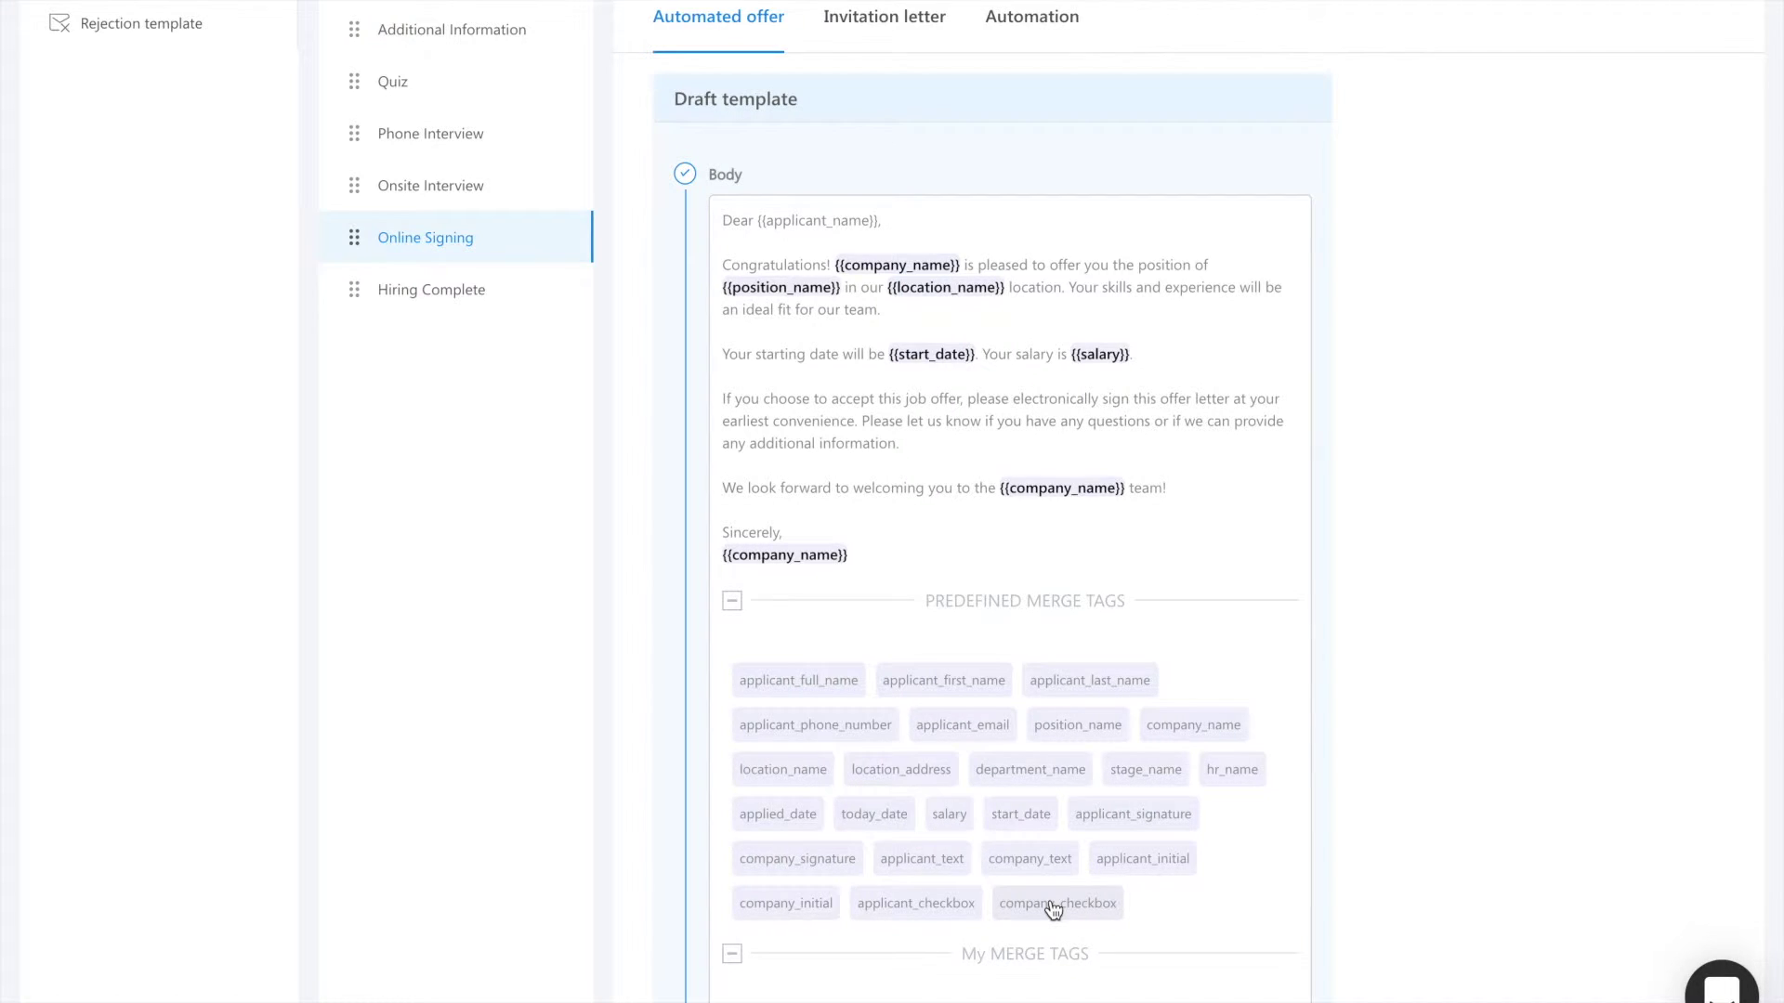
scroll(1053, 909, down, 1)
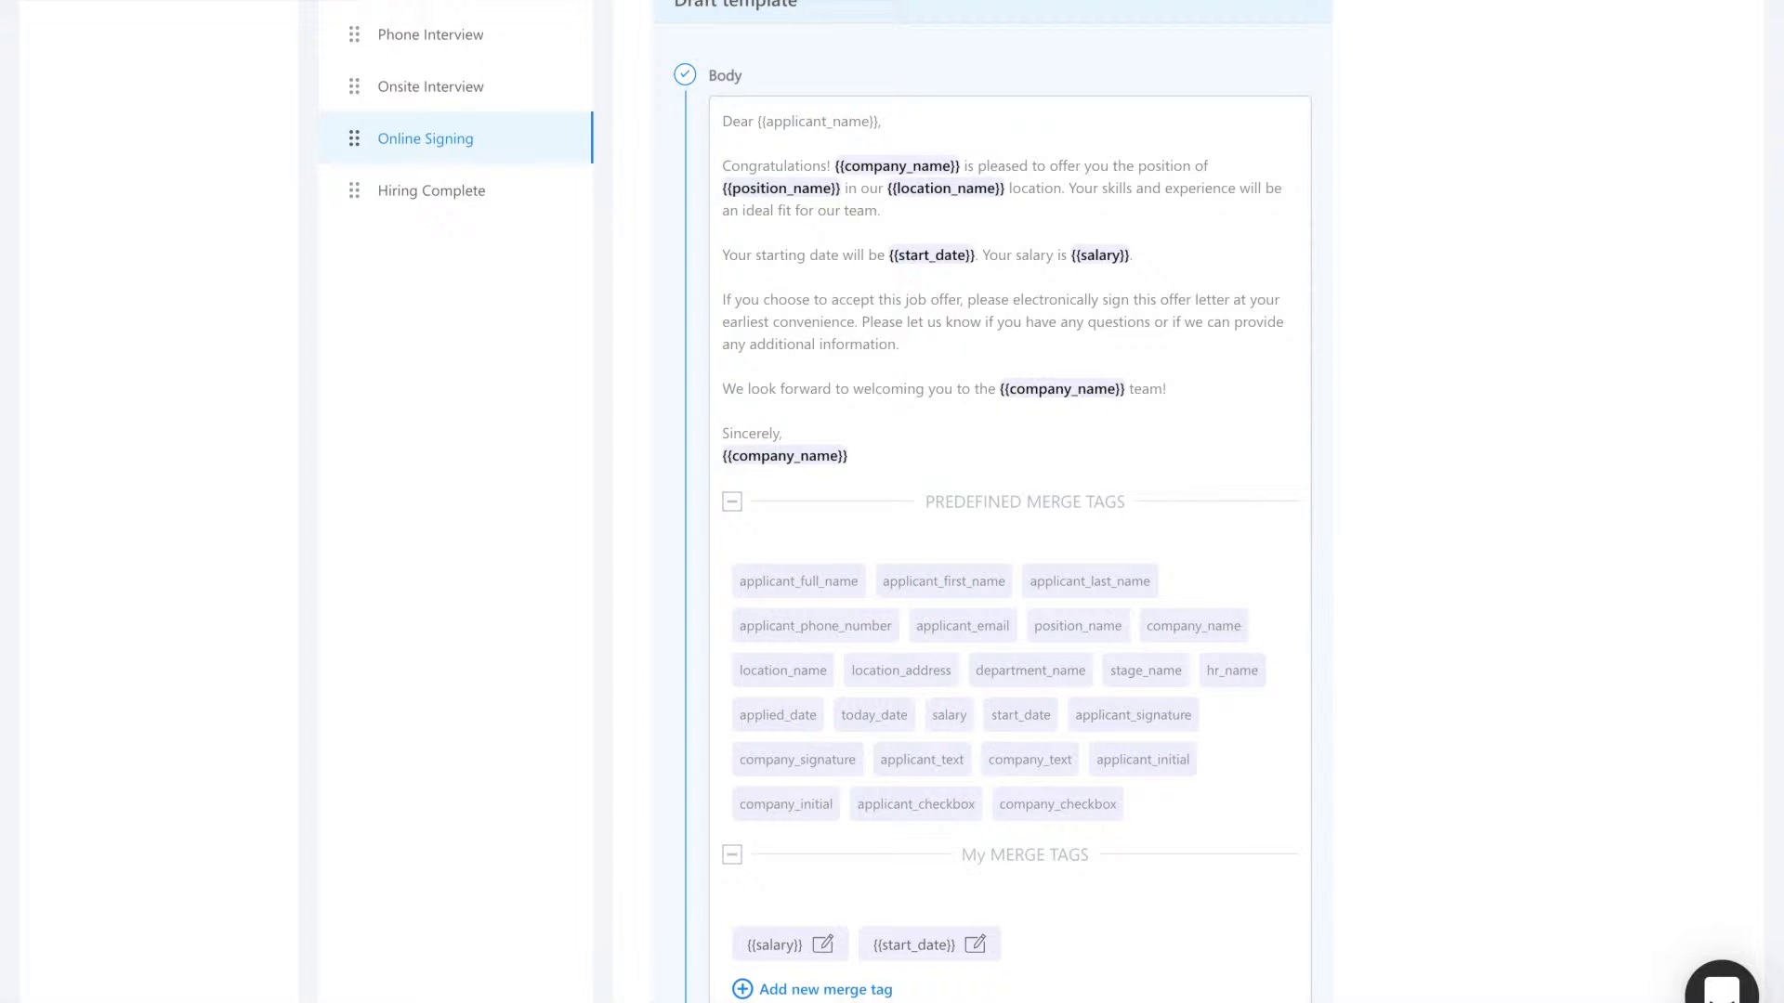
Step: Create a custom merge tag named bonus with a default value of $1000
click(825, 989)
click(814, 219)
text(bonus)
click(796, 316)
text($1000)
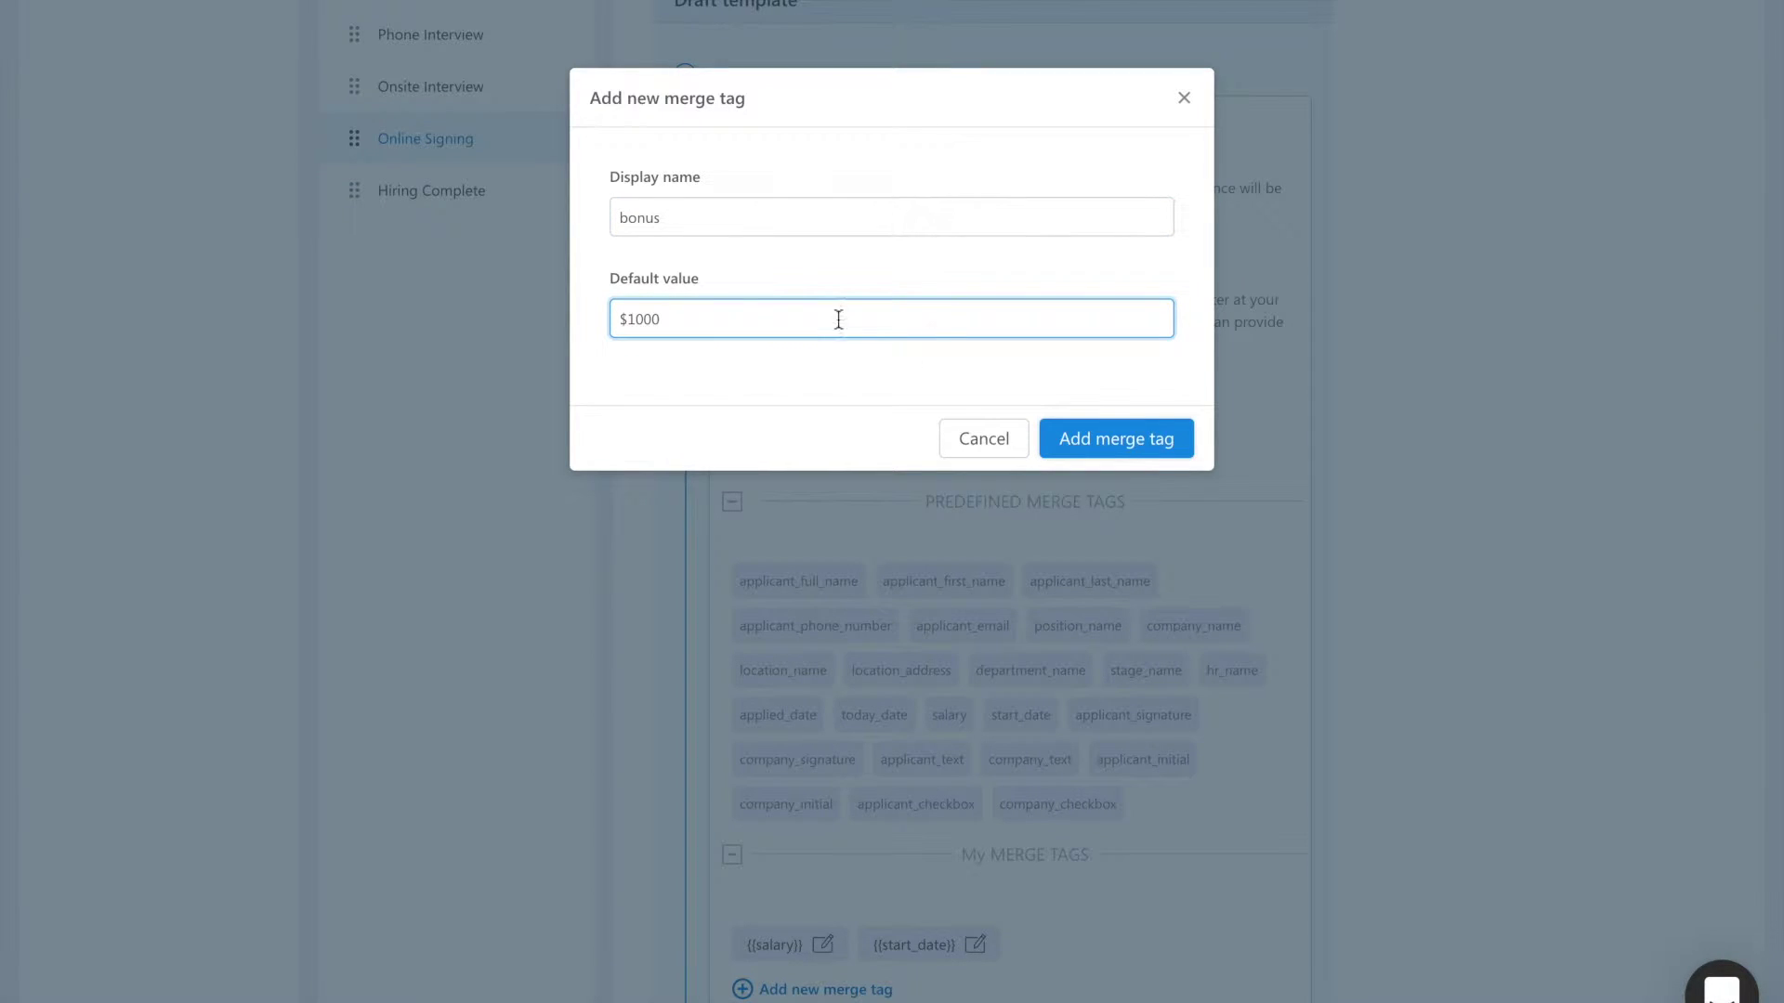
click(1152, 452)
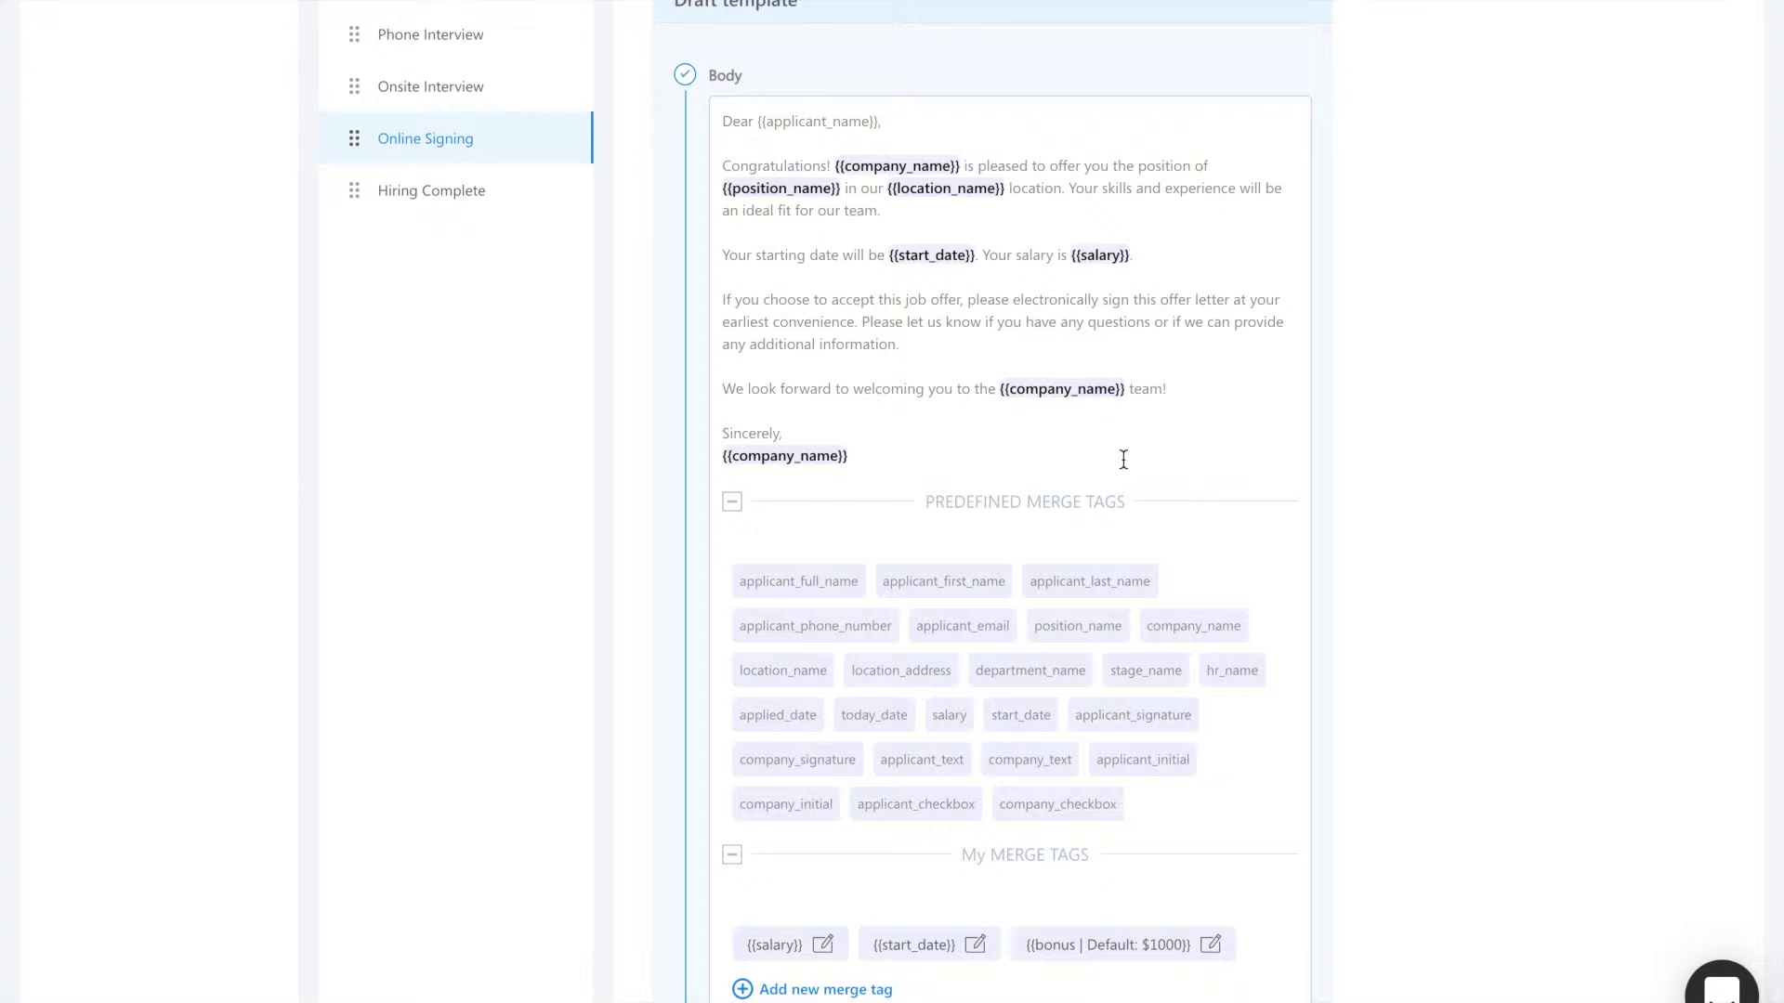
Step: After the salary sentence, add 'And your bonus will be {{bonus}}.' and tidy the paragraph spacing
click(1117, 349)
key(Delete)
key(Delete)
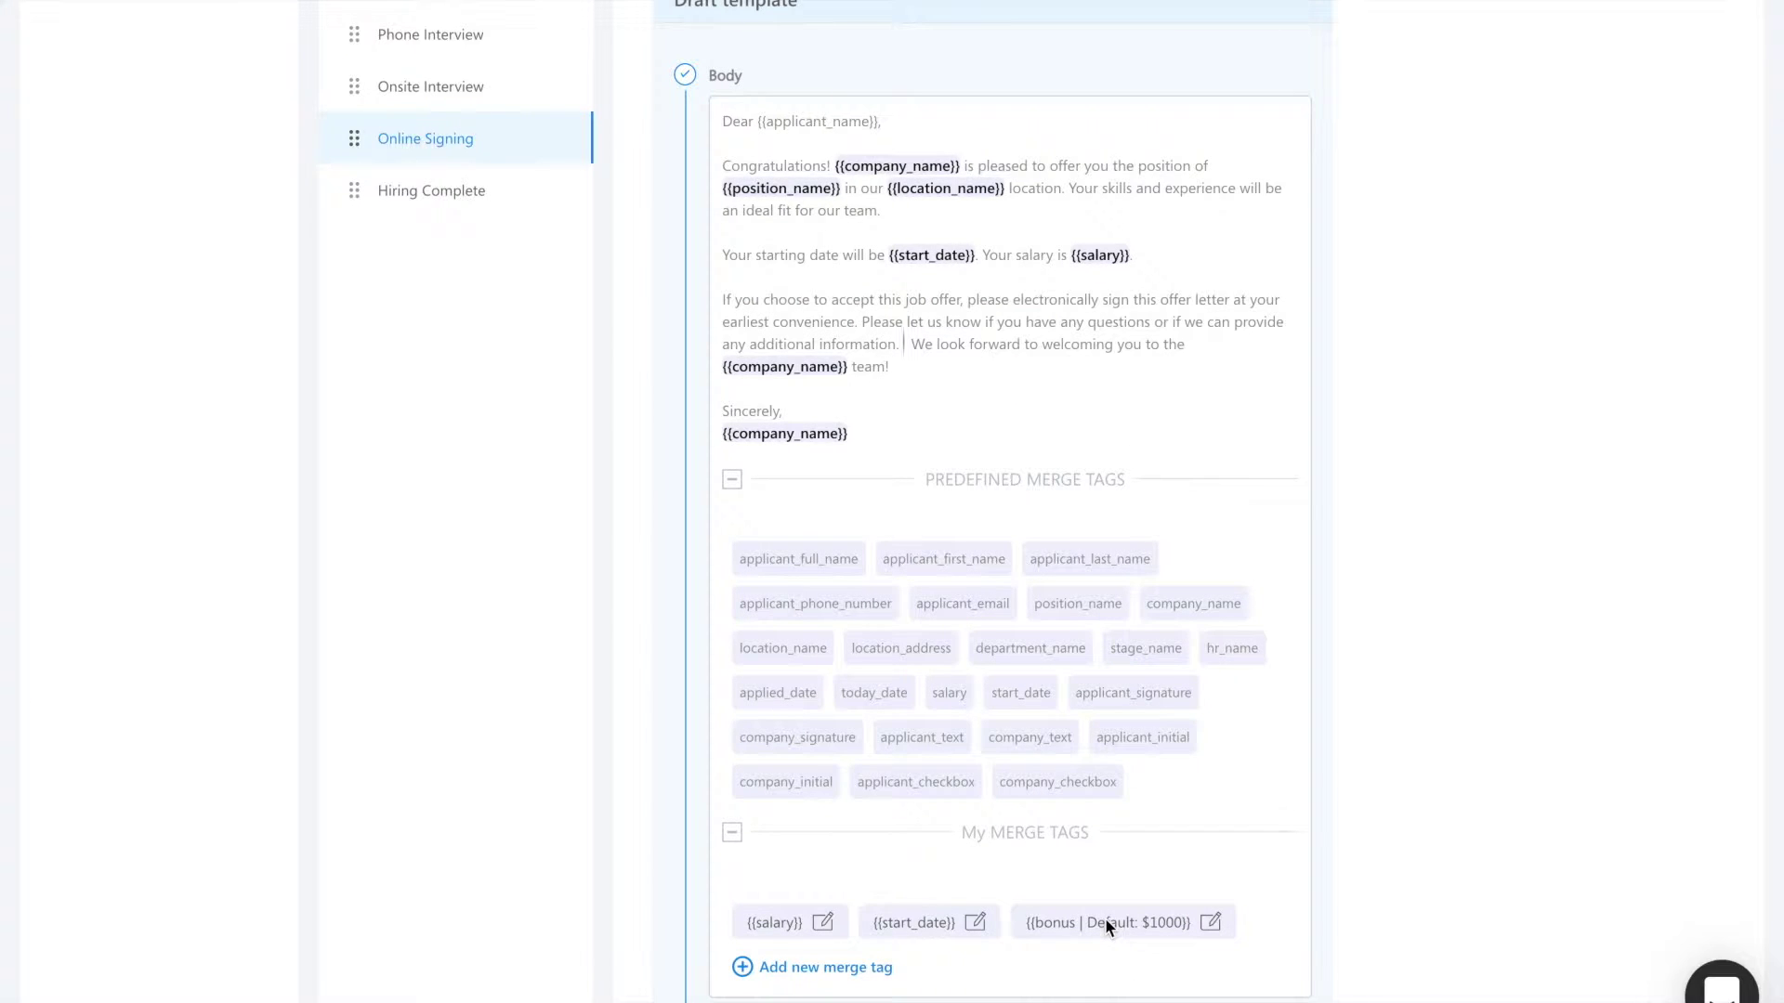
key(Return)
key(Return)
click(1159, 258)
key(Delete)
key(Delete)
text(And your bonus will be)
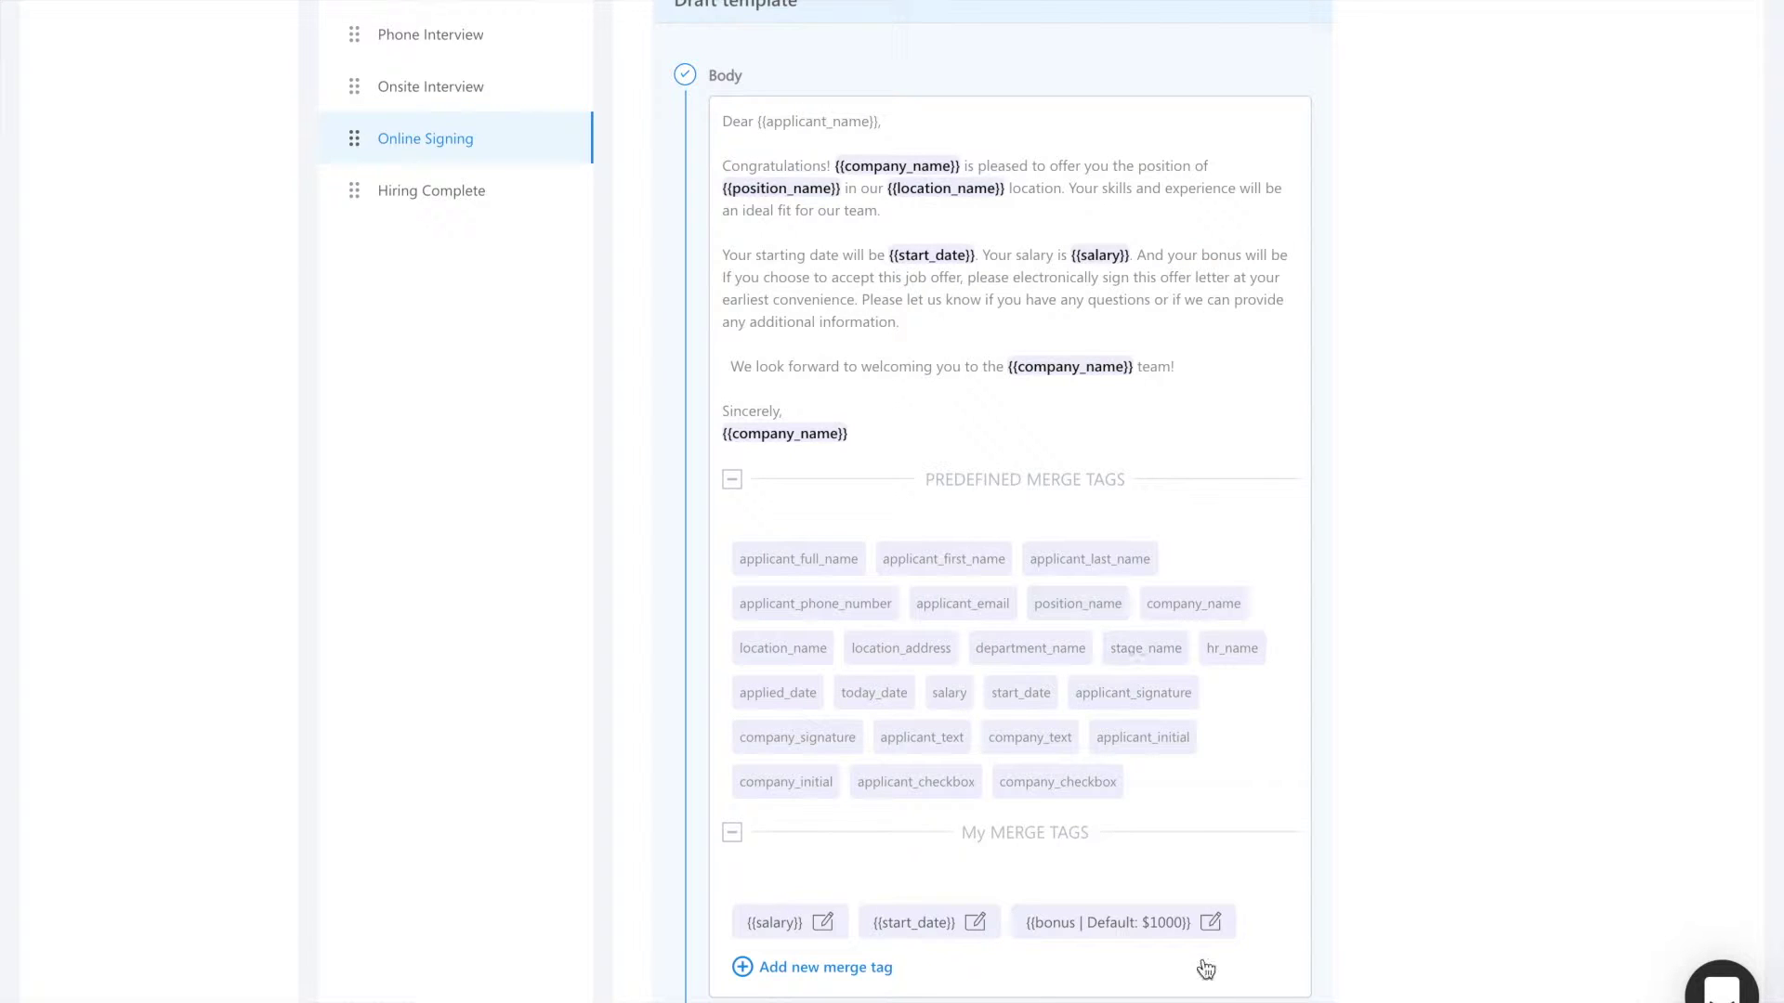
click(1116, 922)
text(.)
key(Return)
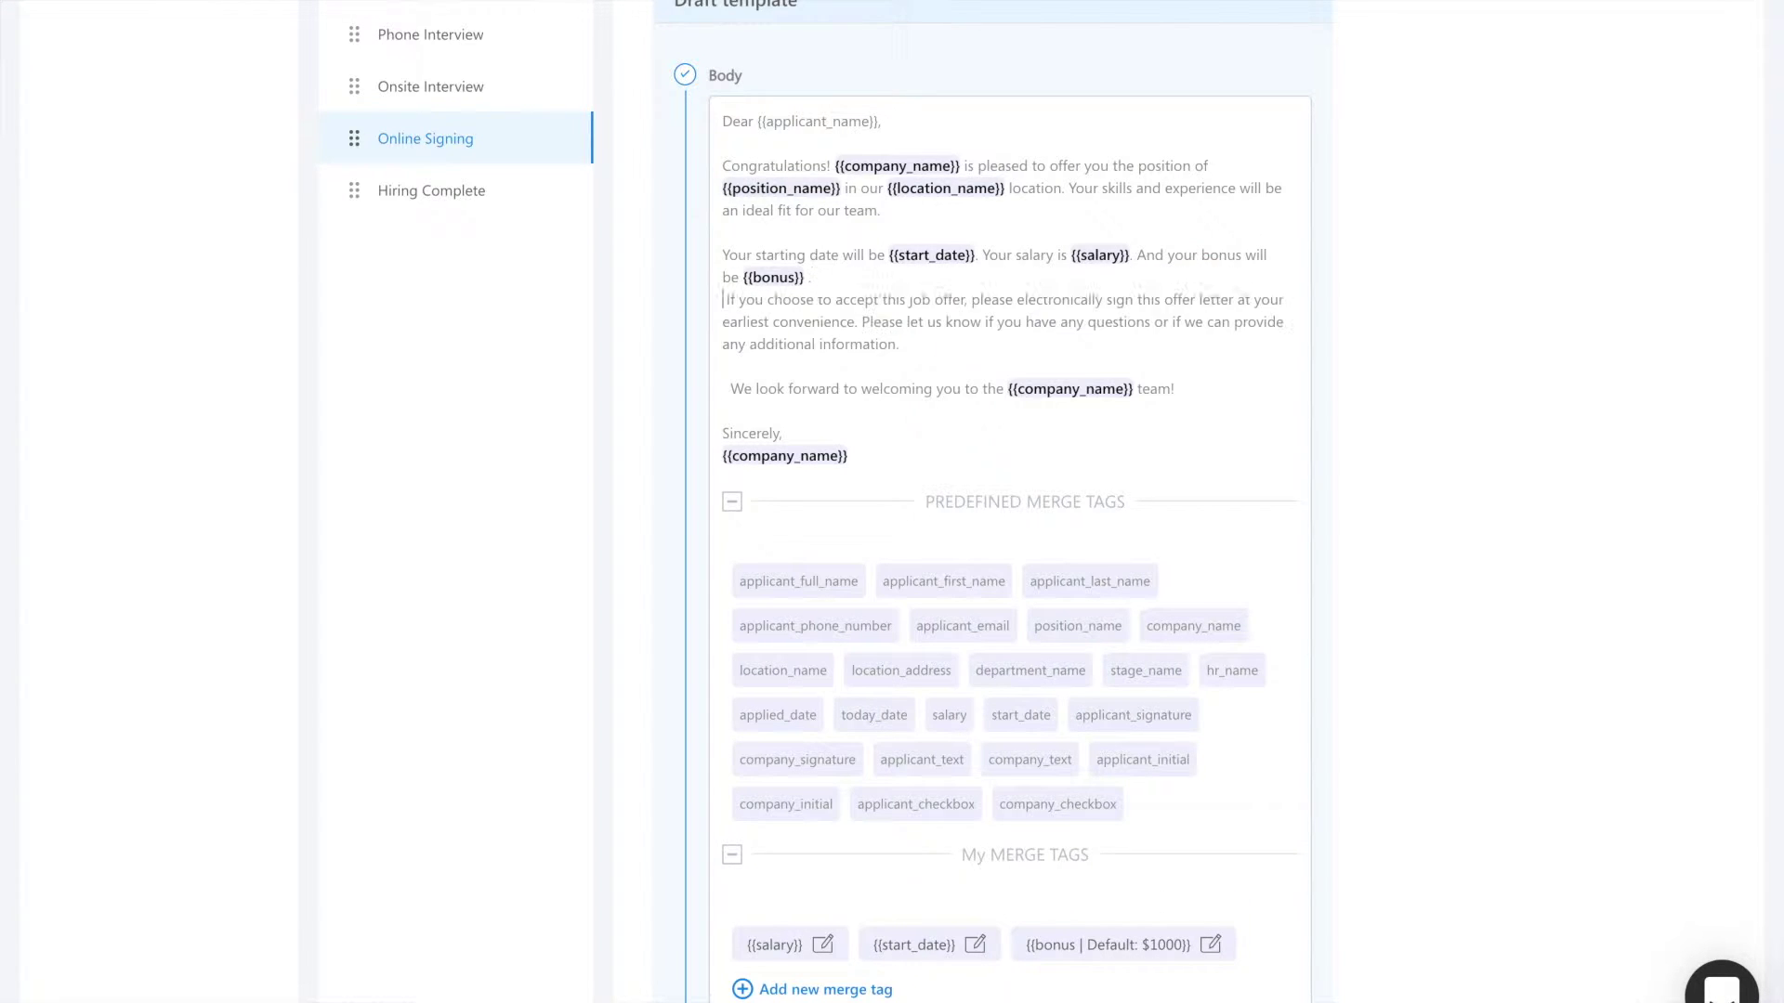
key(Return)
click(864, 275)
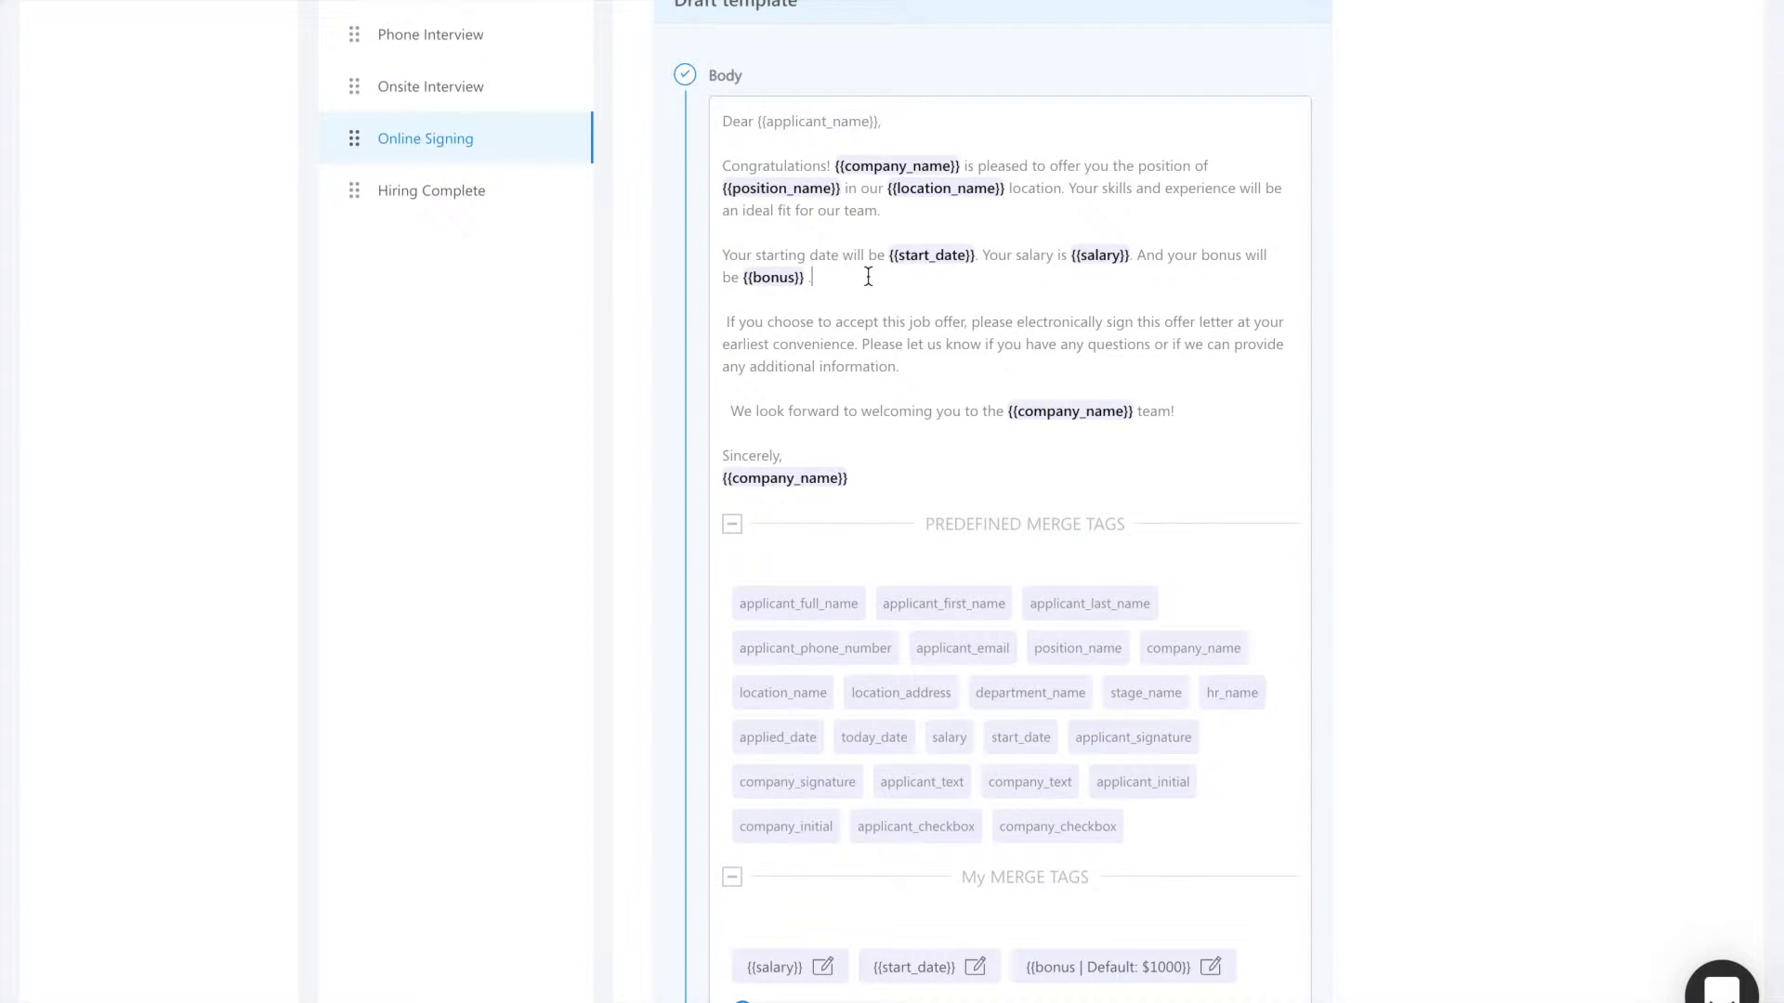
Step: Set the default salary to 10 per hour and the start date to next Monday
scroll(869, 283, down, 9)
click(741, 392)
text(10)
click(855, 399)
click(866, 442)
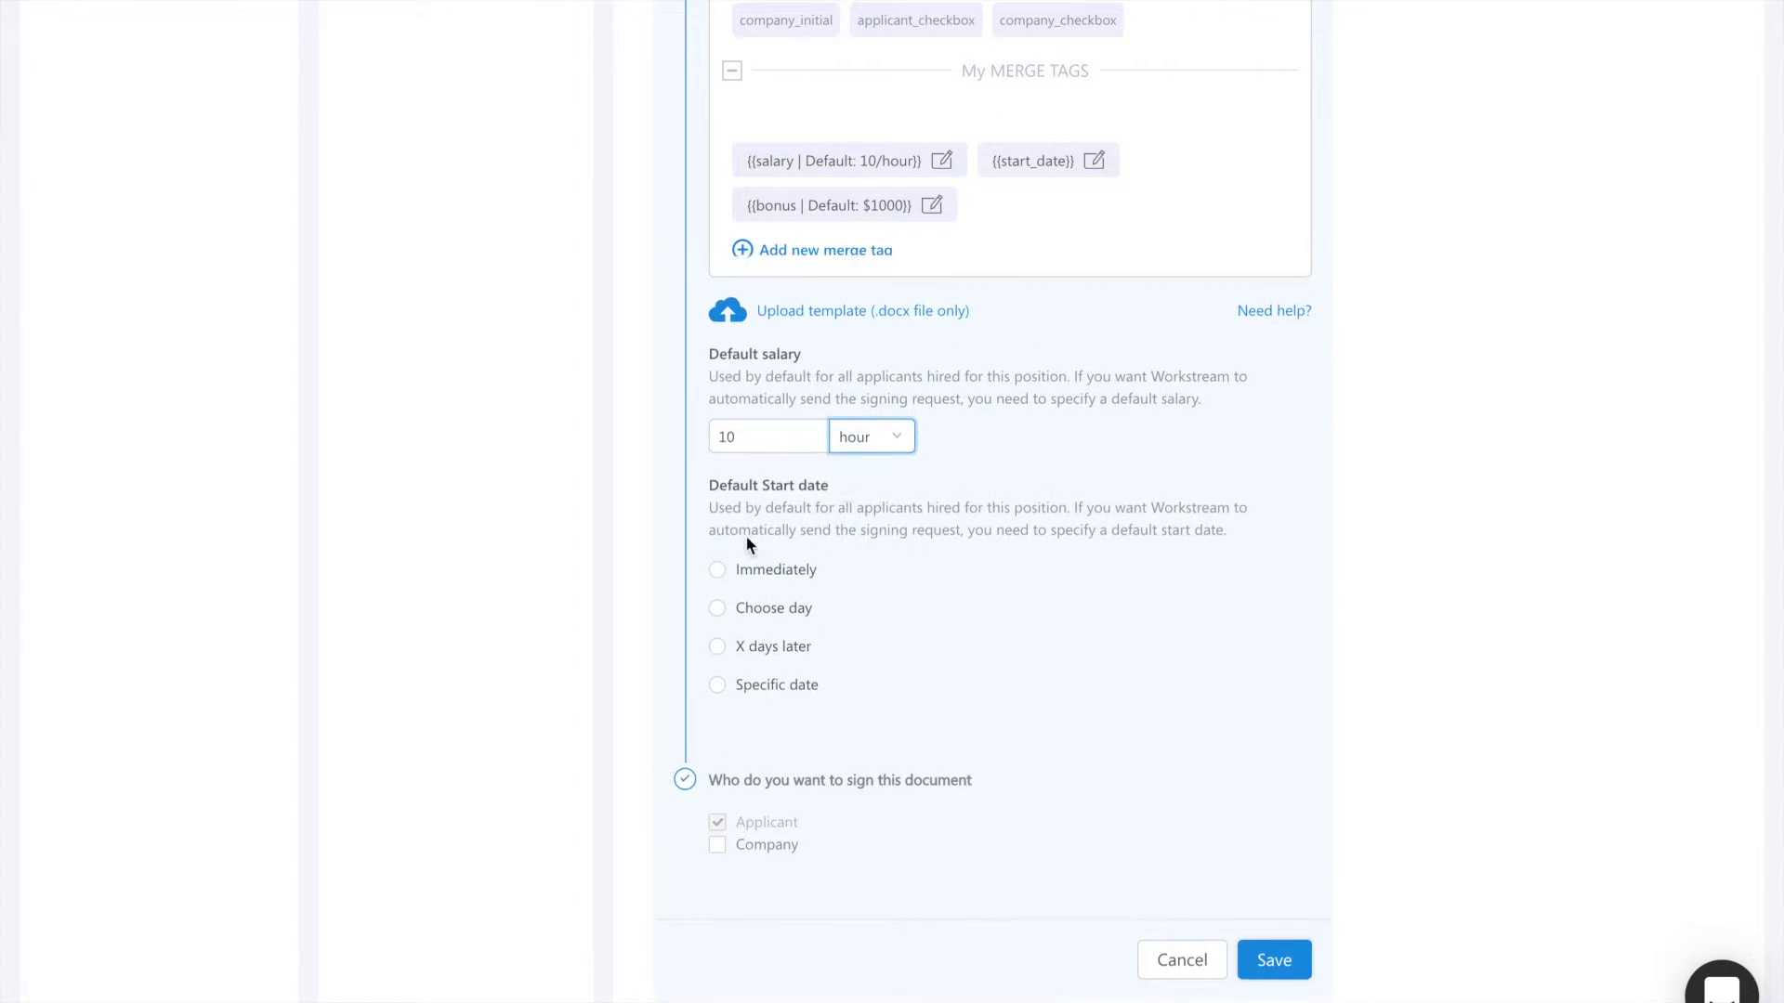
click(783, 572)
click(789, 621)
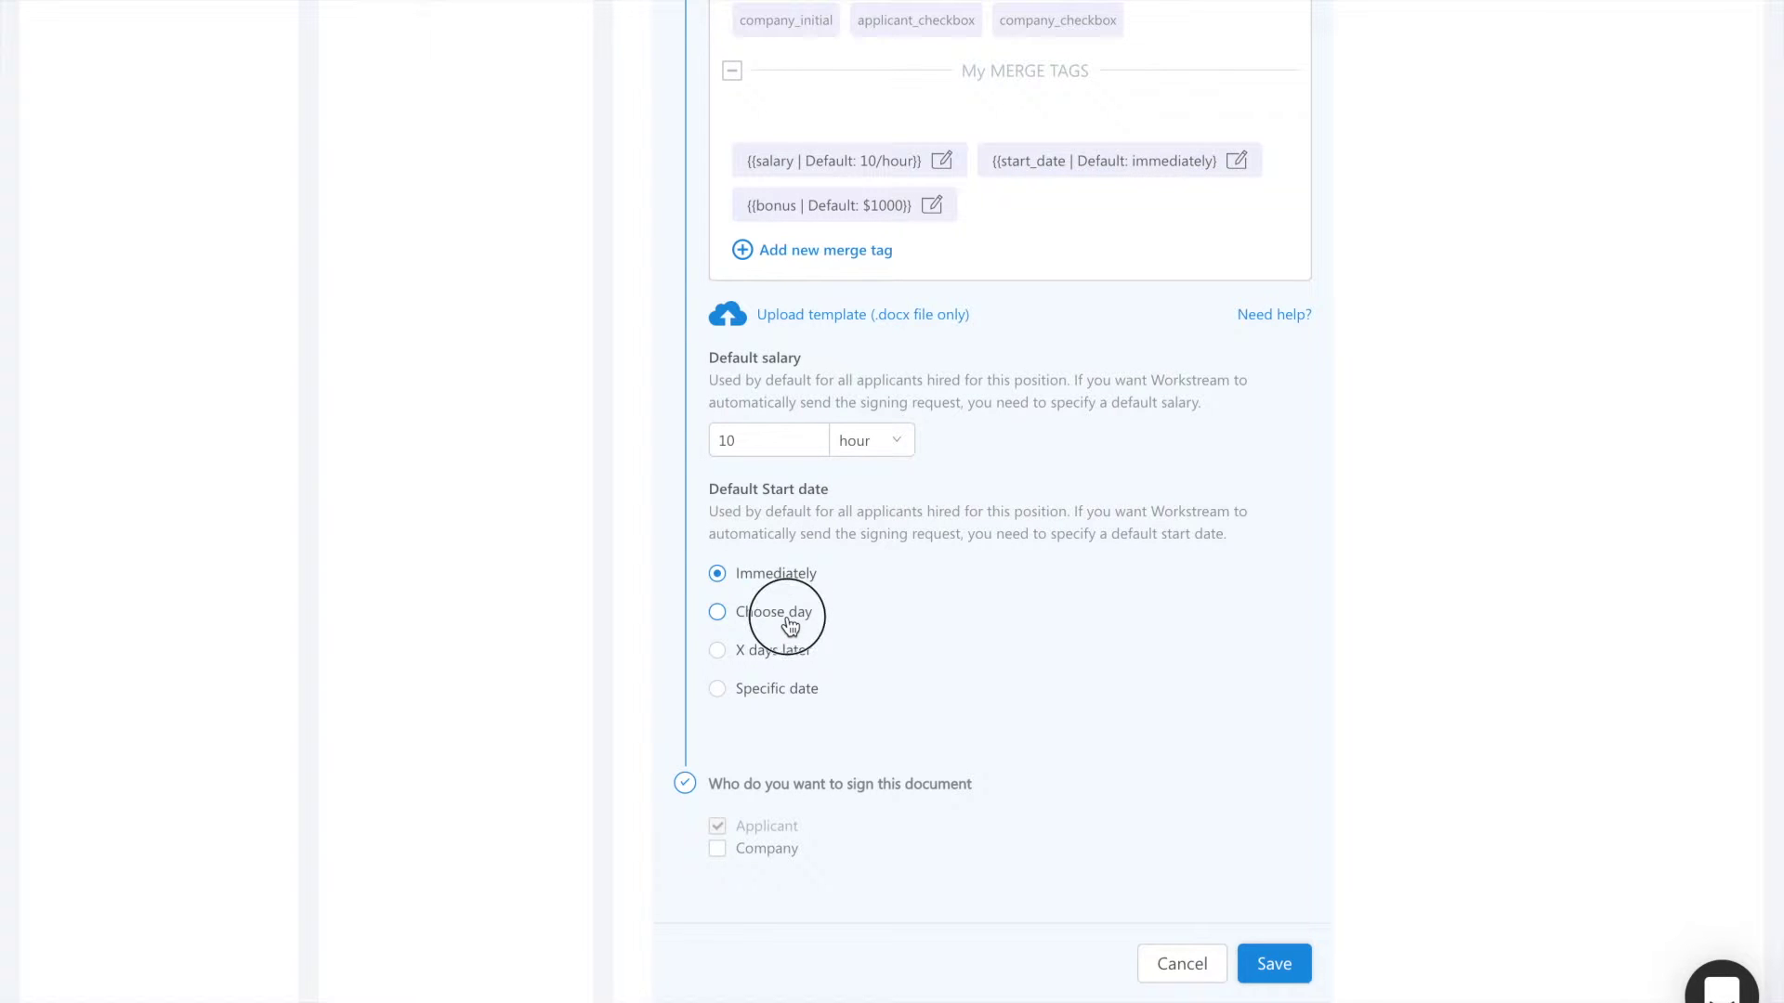
click(928, 622)
click(1195, 625)
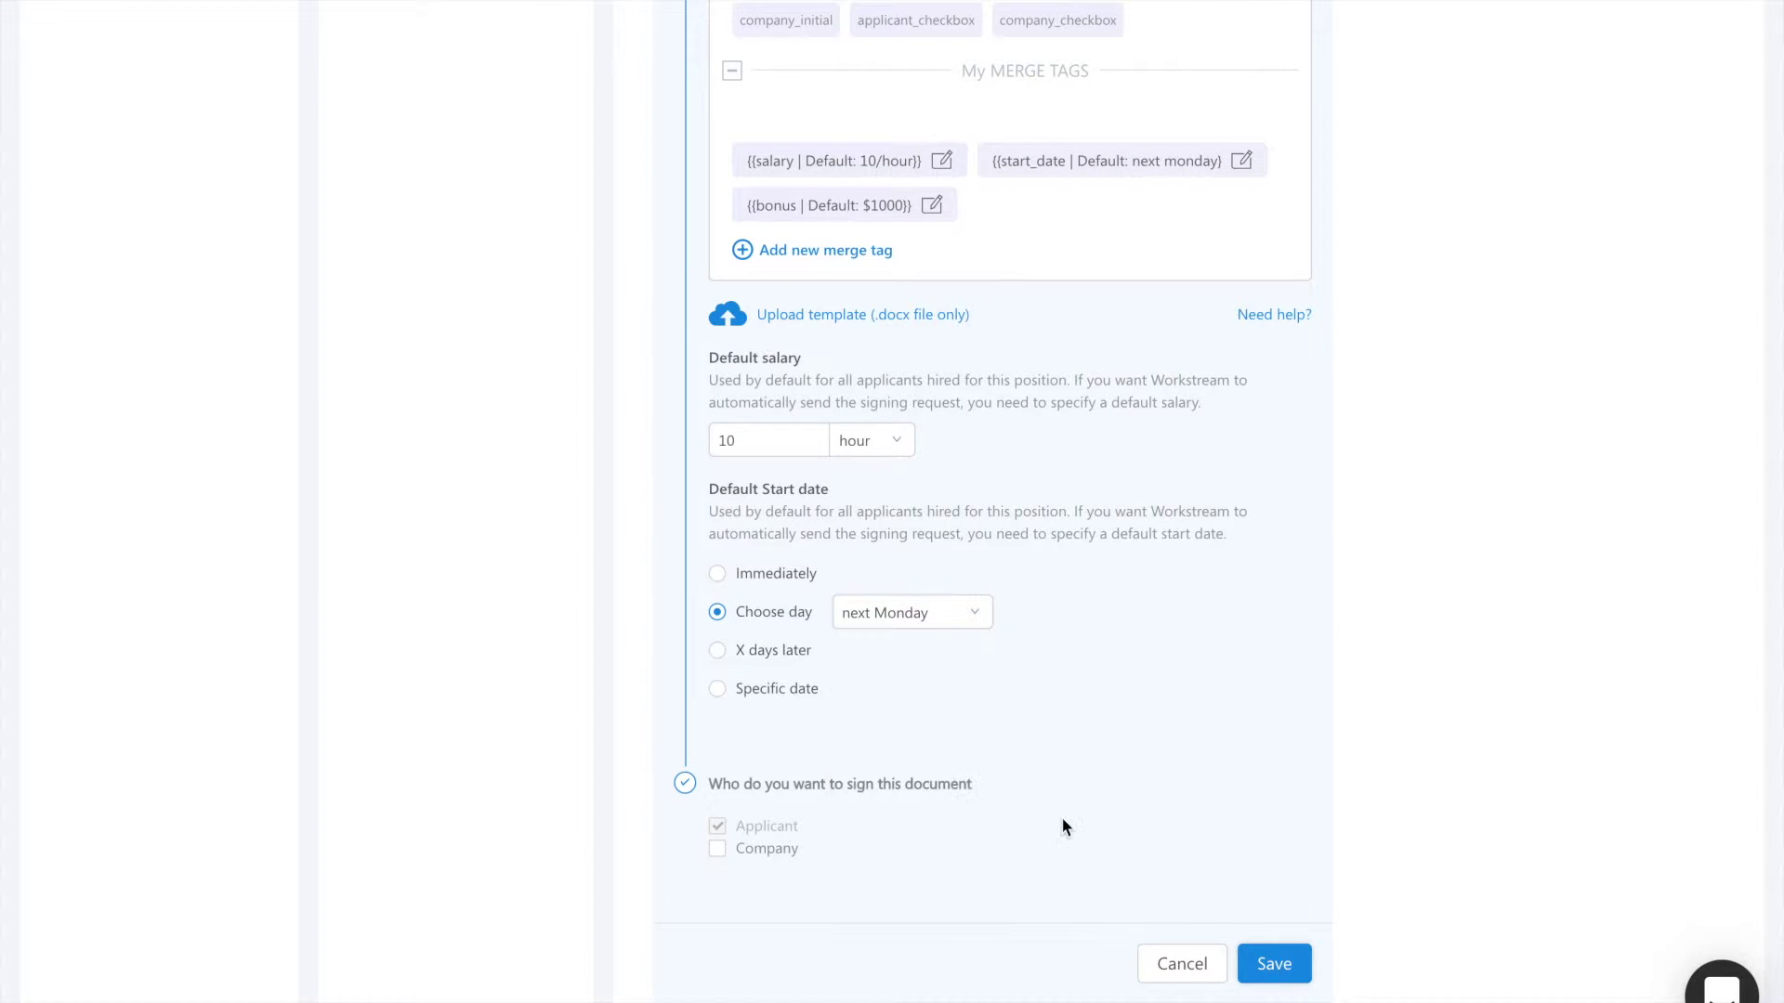
Step: Add the company as a required co-signer, entering the signatory's name and e-mail
scroll(1061, 817, down, 1)
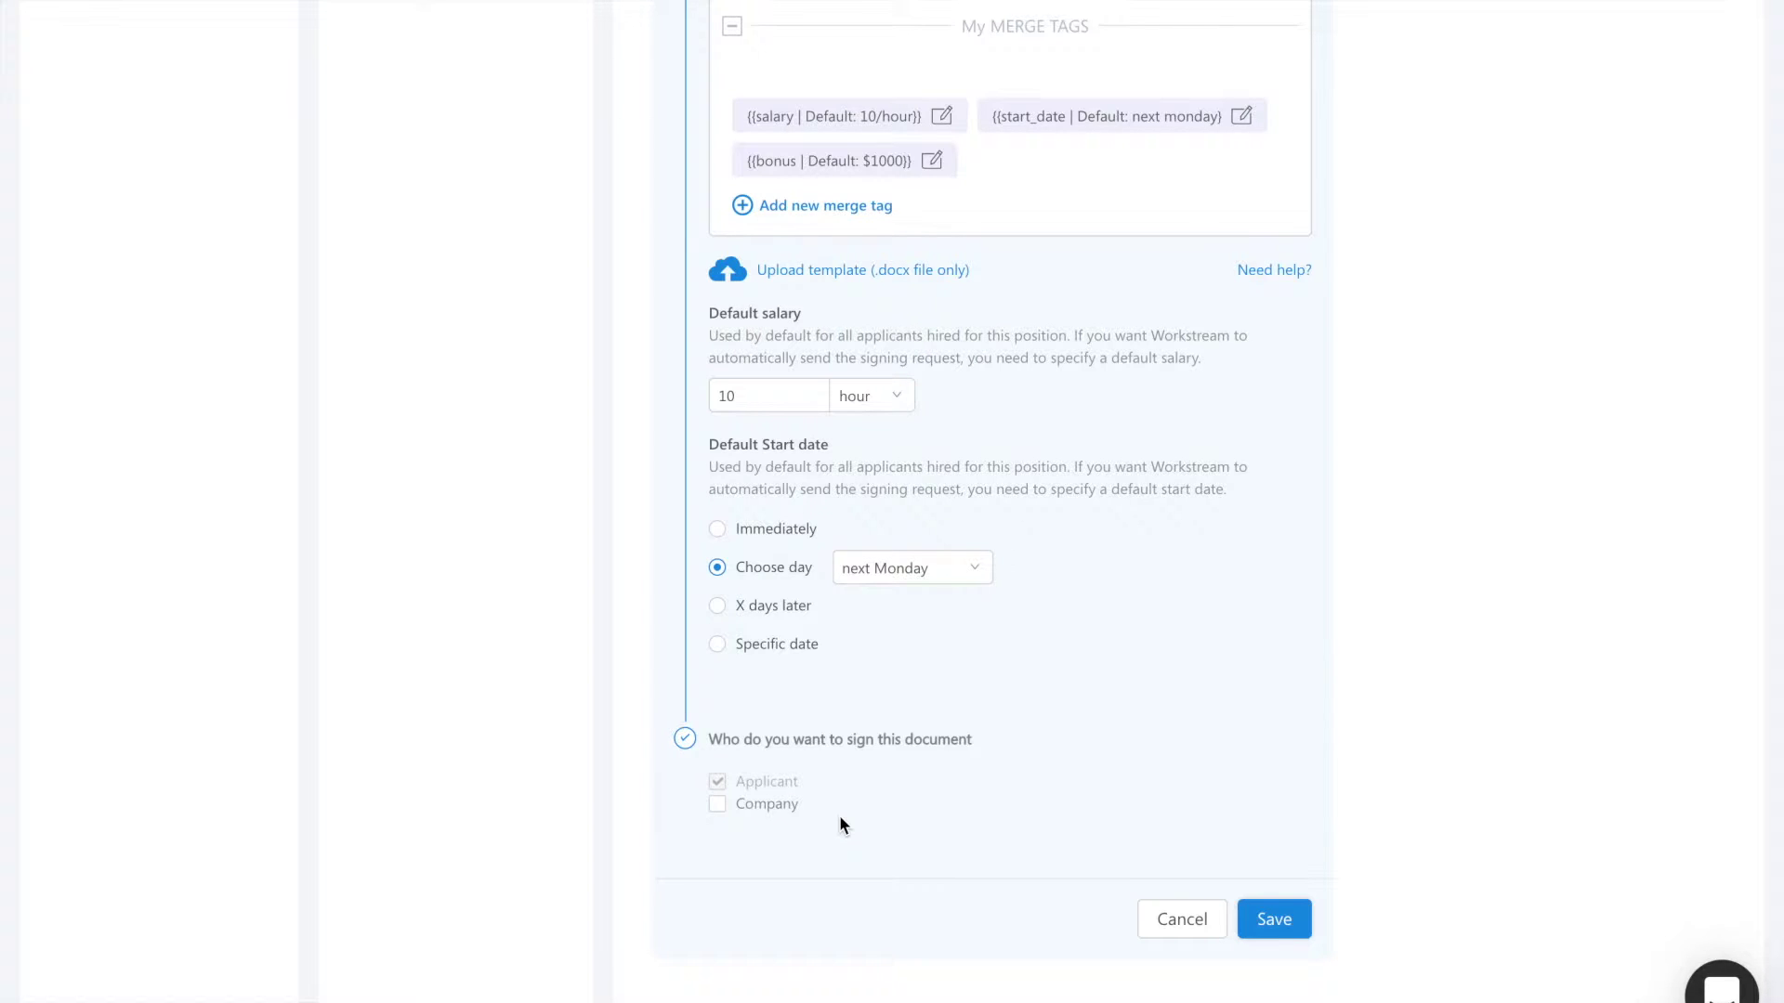
click(771, 805)
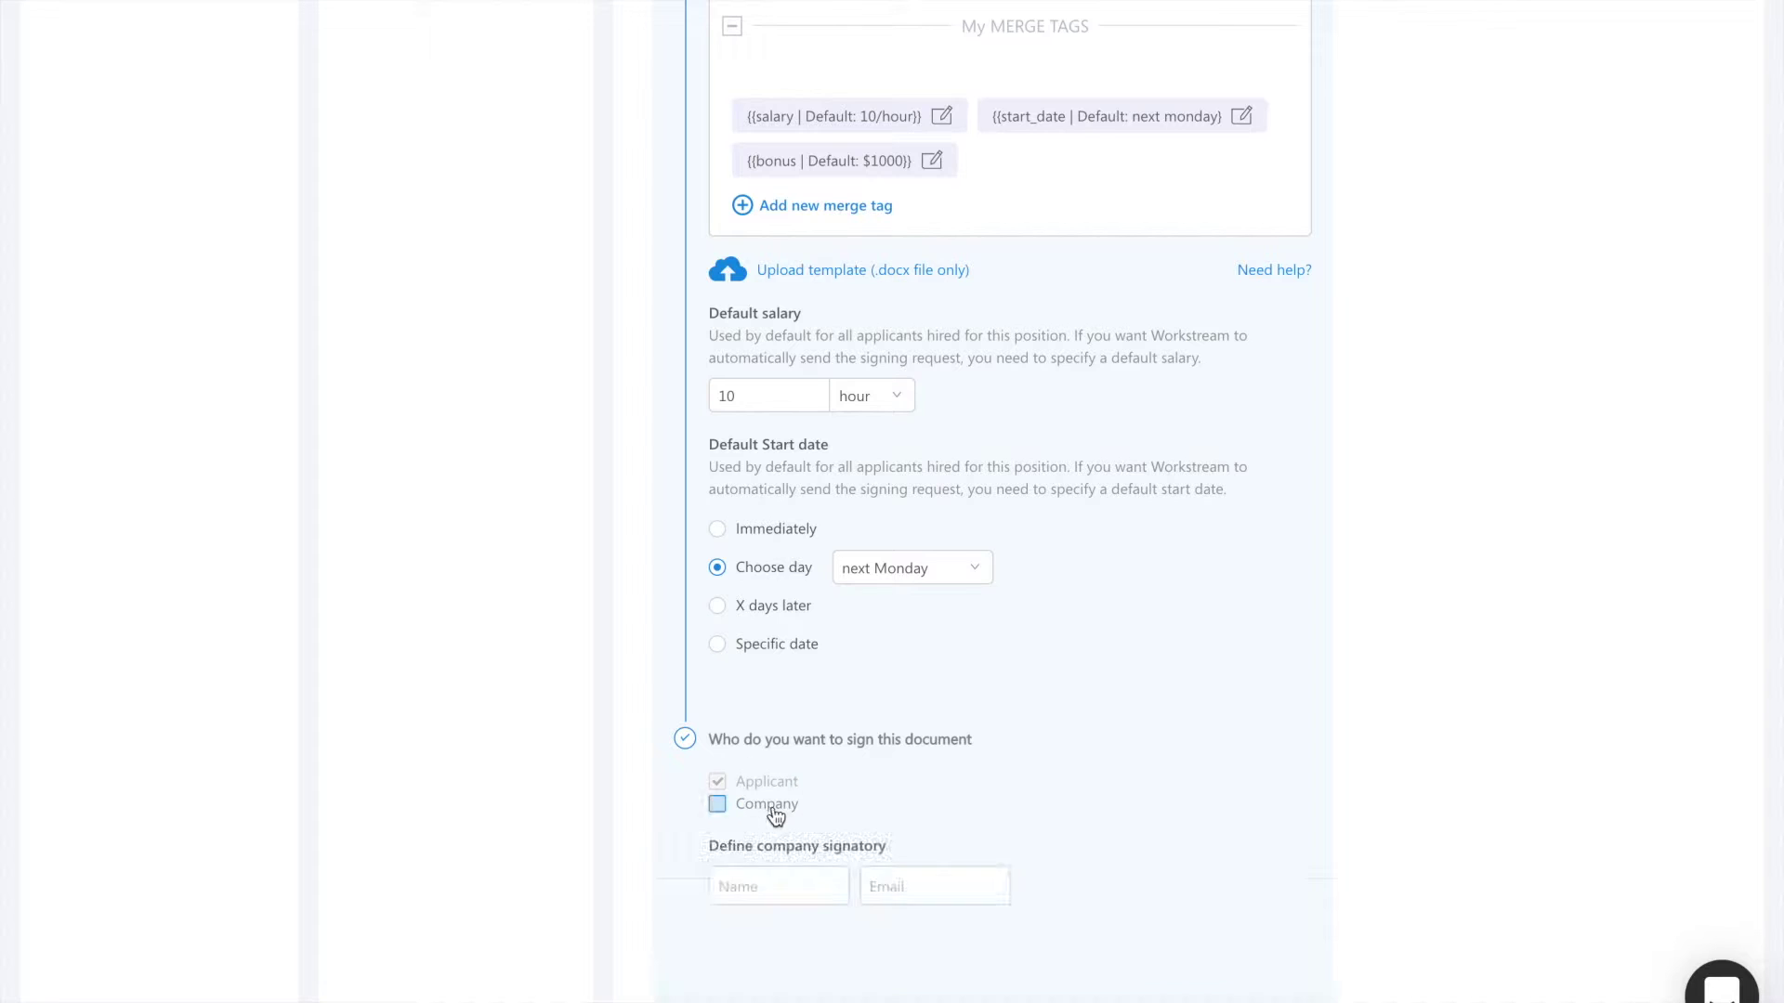
click(782, 885)
text(Lei)
key(Tab)
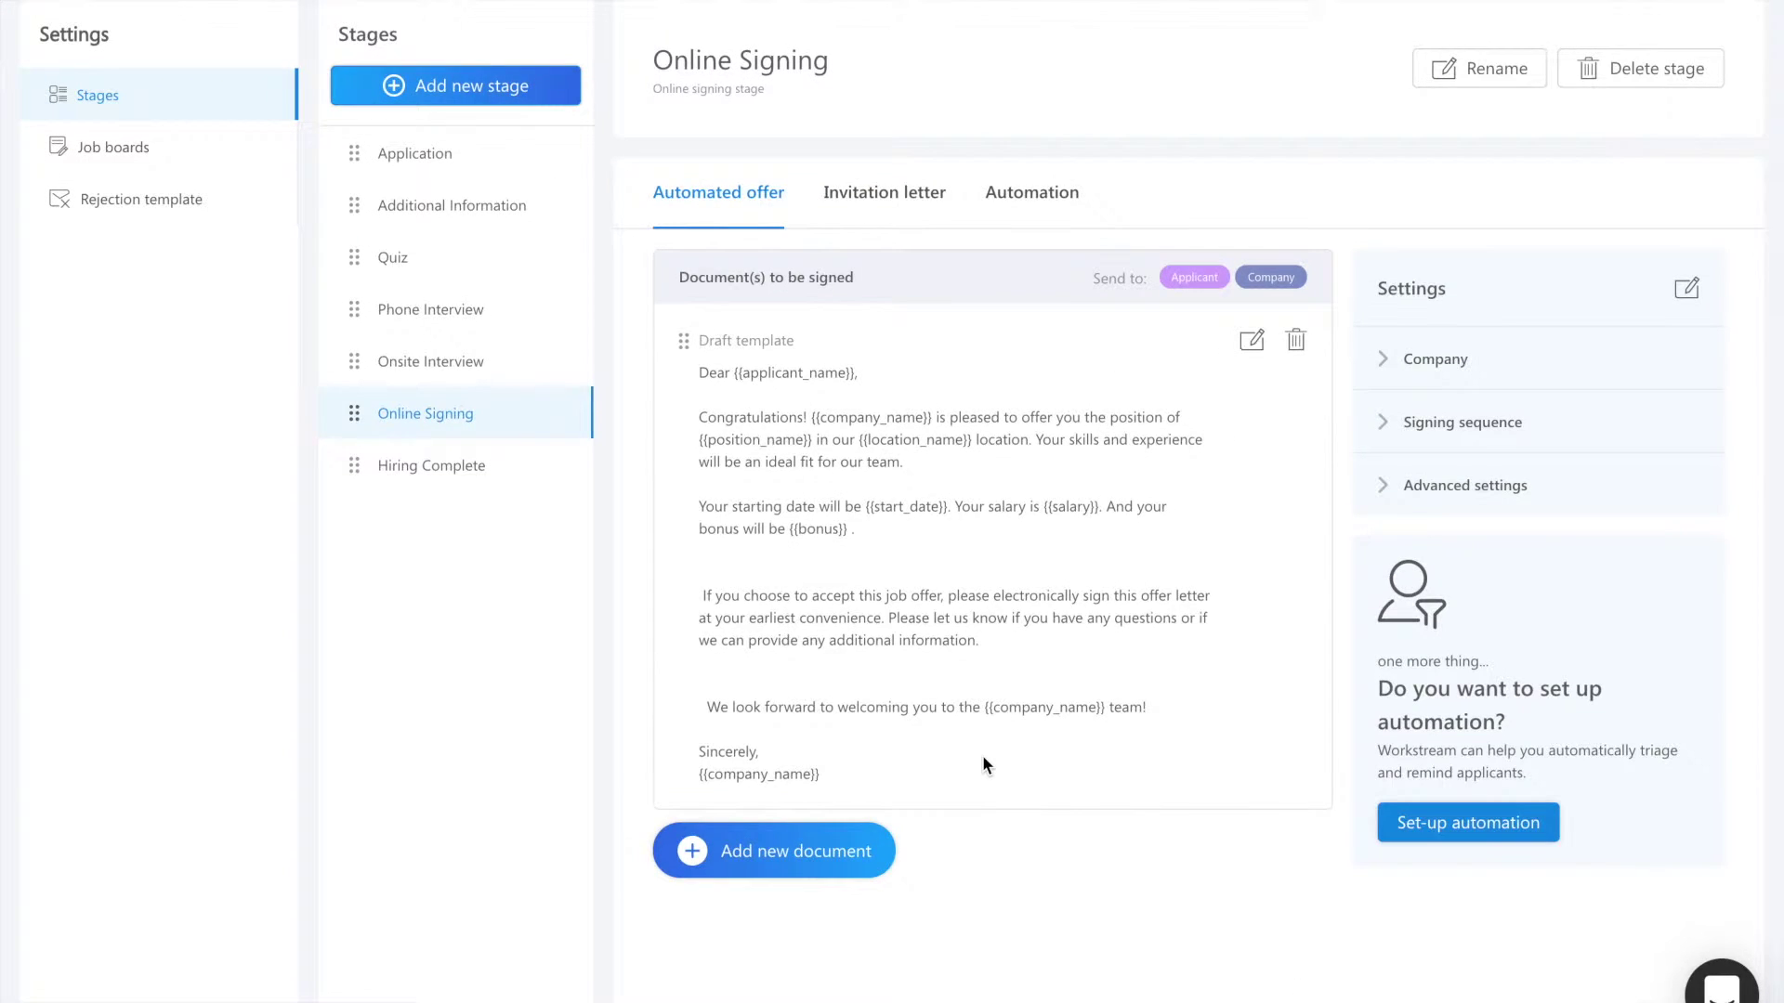
Step: Upload 'Sample Employee Handbook - National Council of Nonprofits.pdf' as another document to sign
click(810, 853)
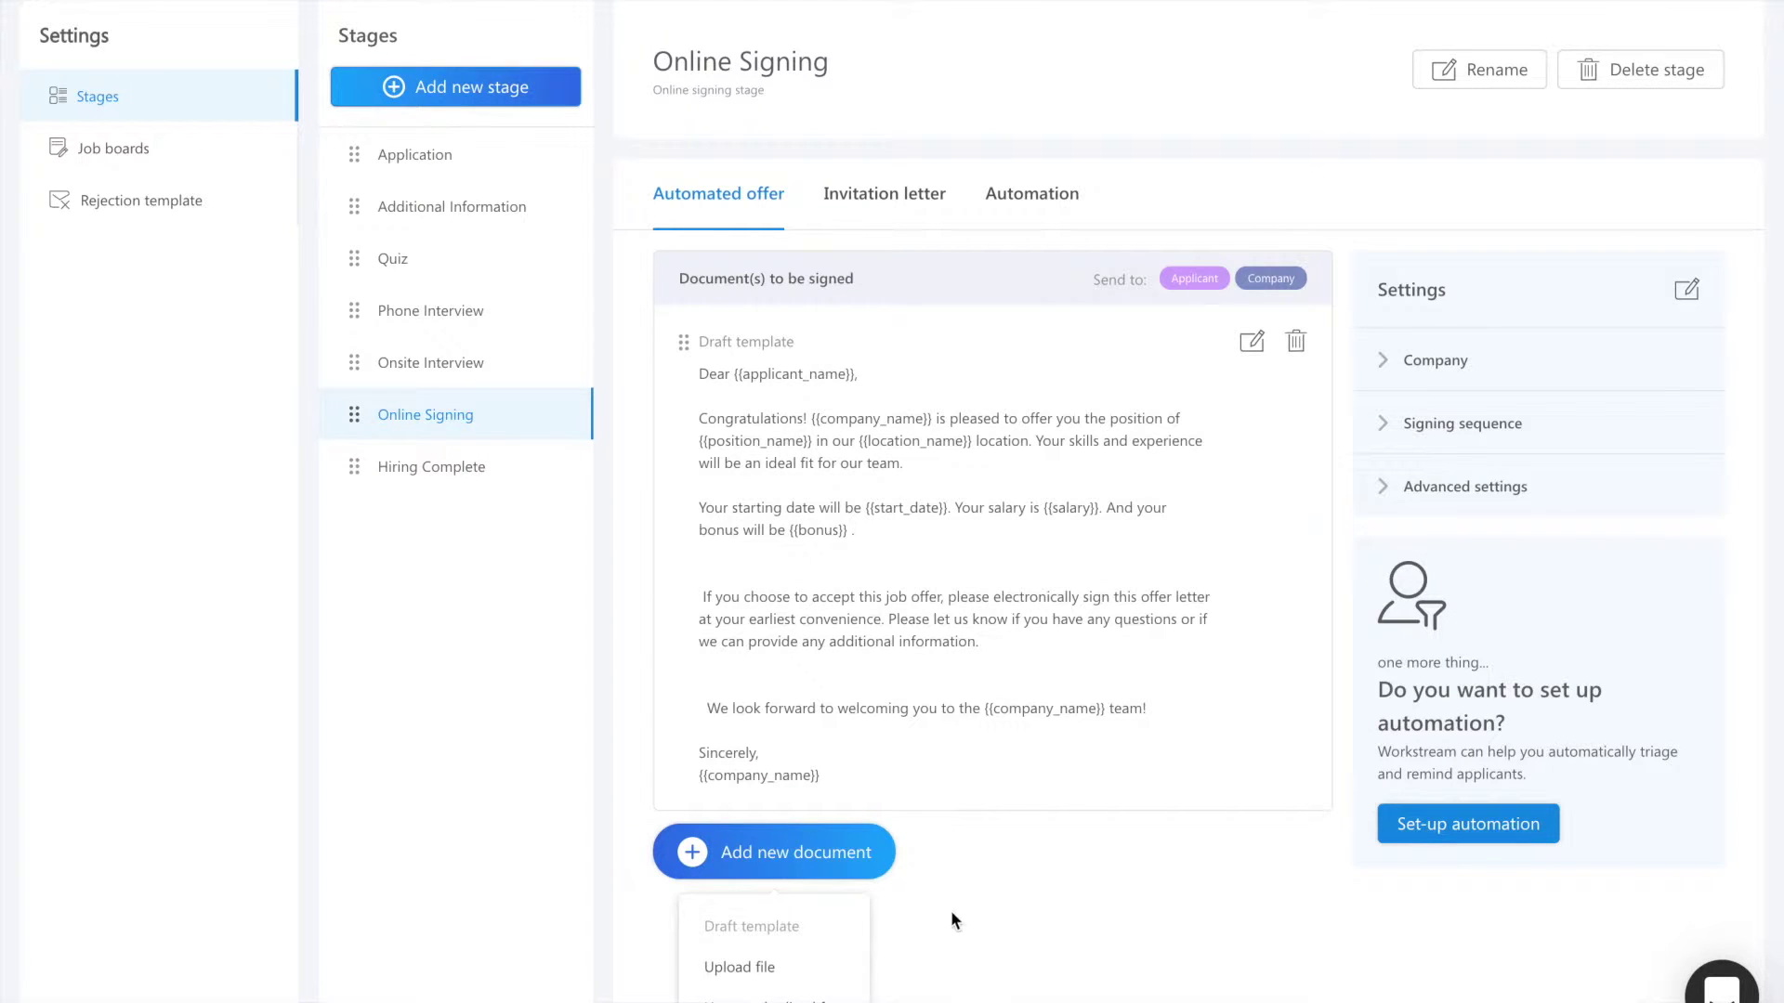
click(810, 968)
click(827, 401)
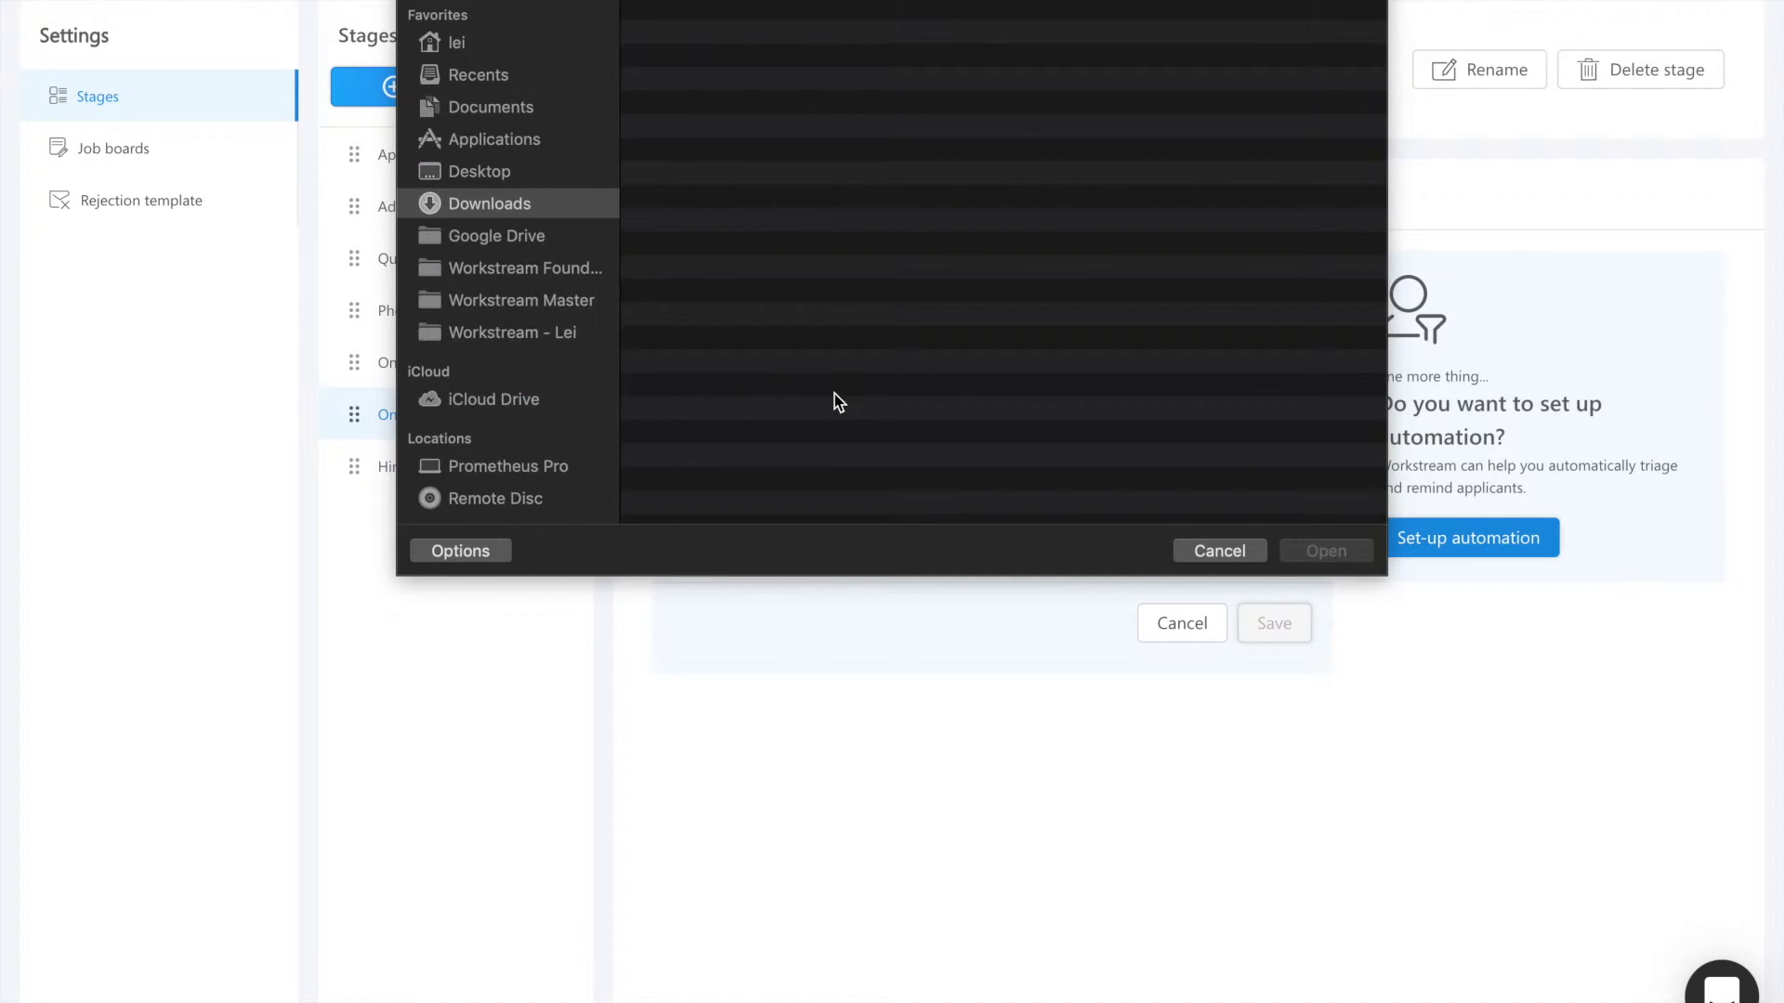
double_click(875, 270)
scroll(876, 277, down, 1)
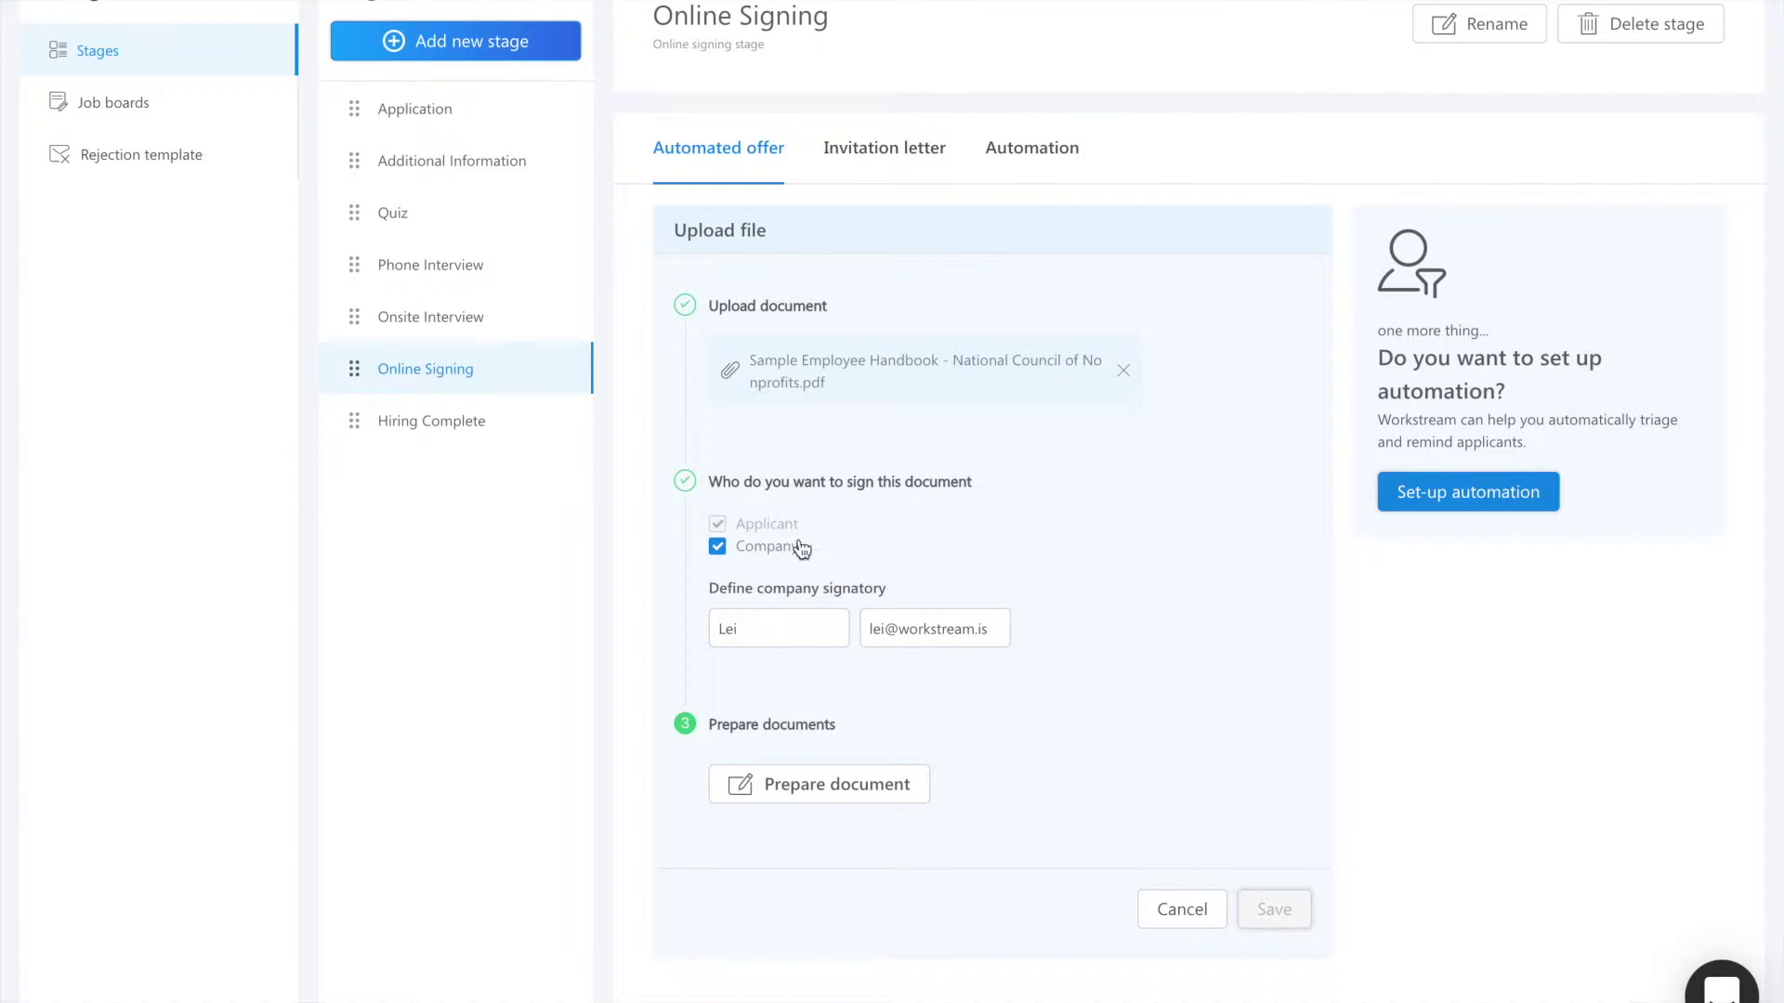
Step: Prepare the handbook in HelloSign, dismissing the alerts, and scroll to the Employee Receipt and Acceptance page
click(814, 792)
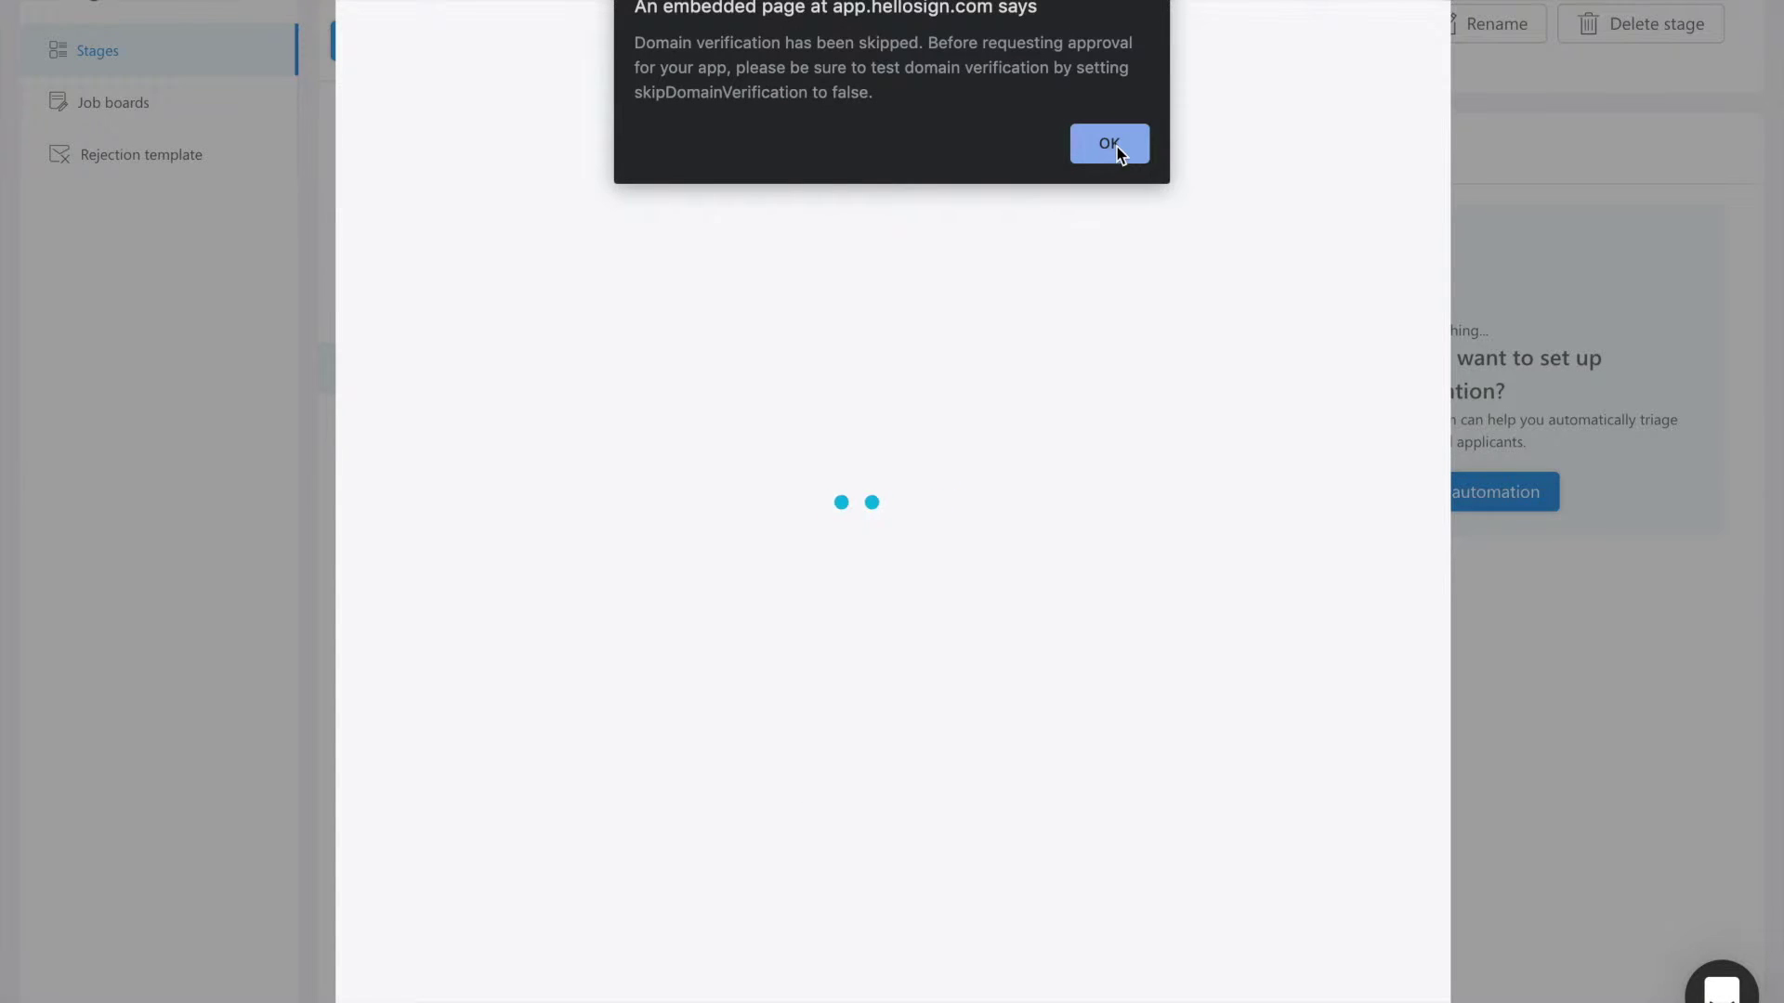
click(1111, 144)
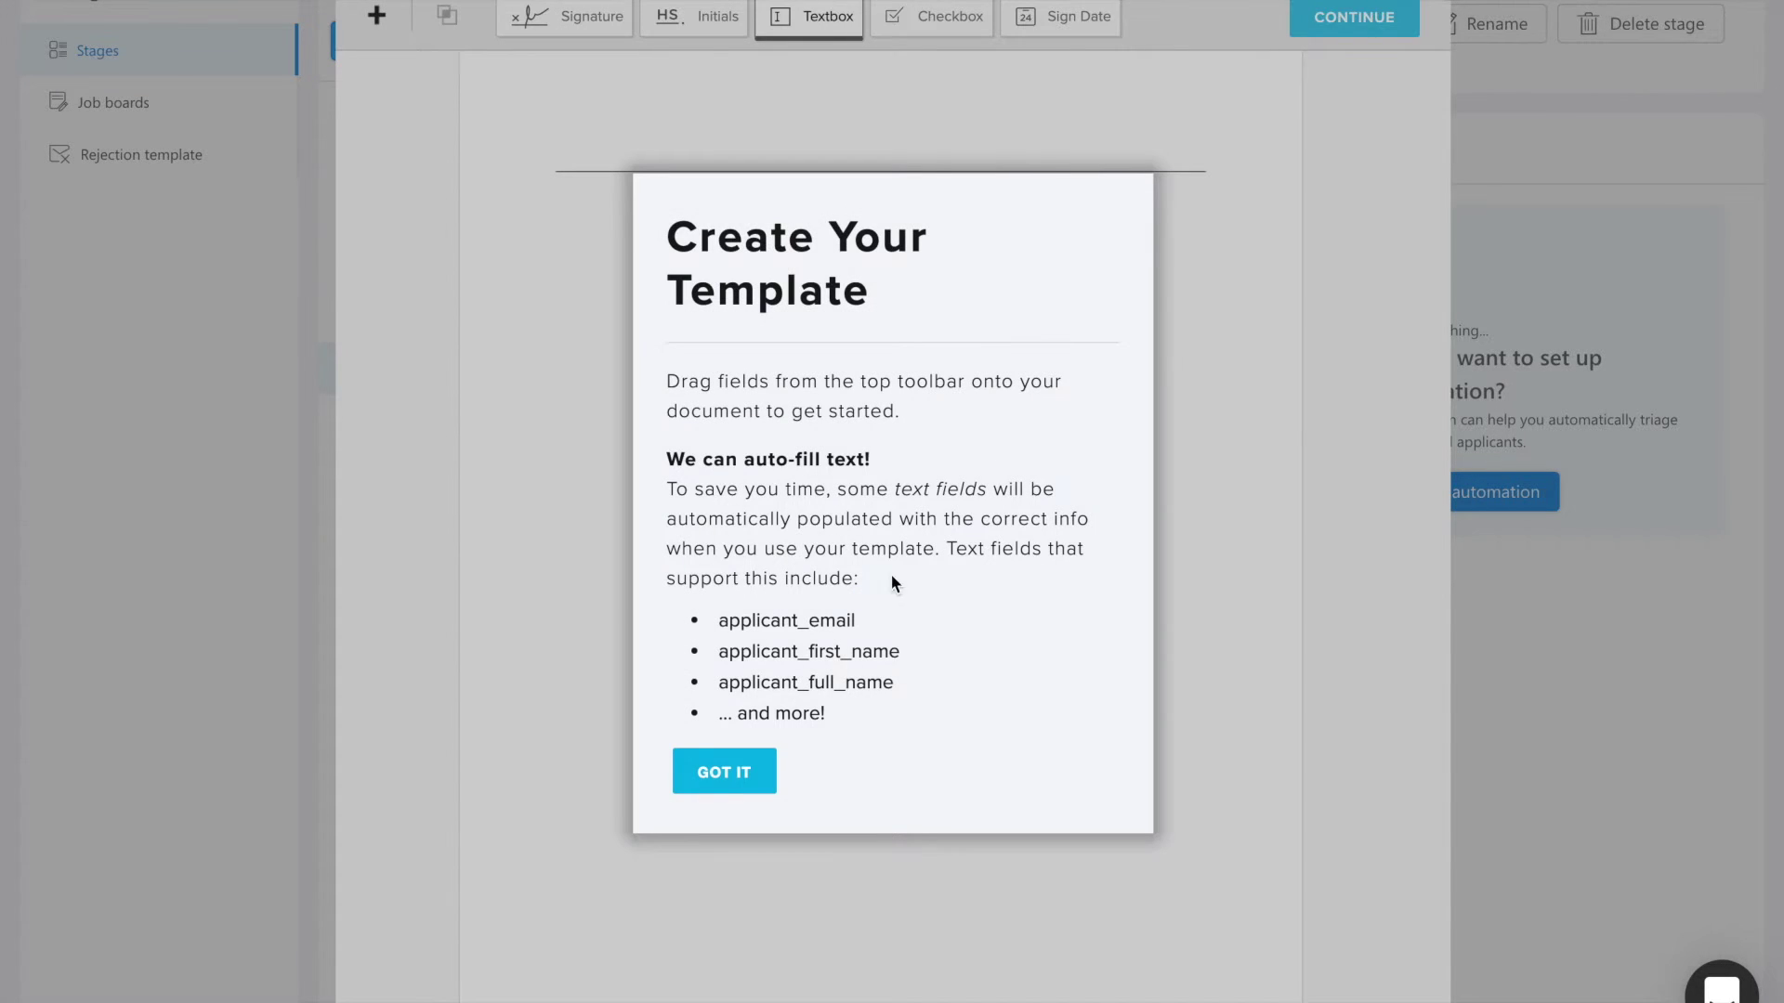
click(733, 771)
scroll(978, 799, down, 15)
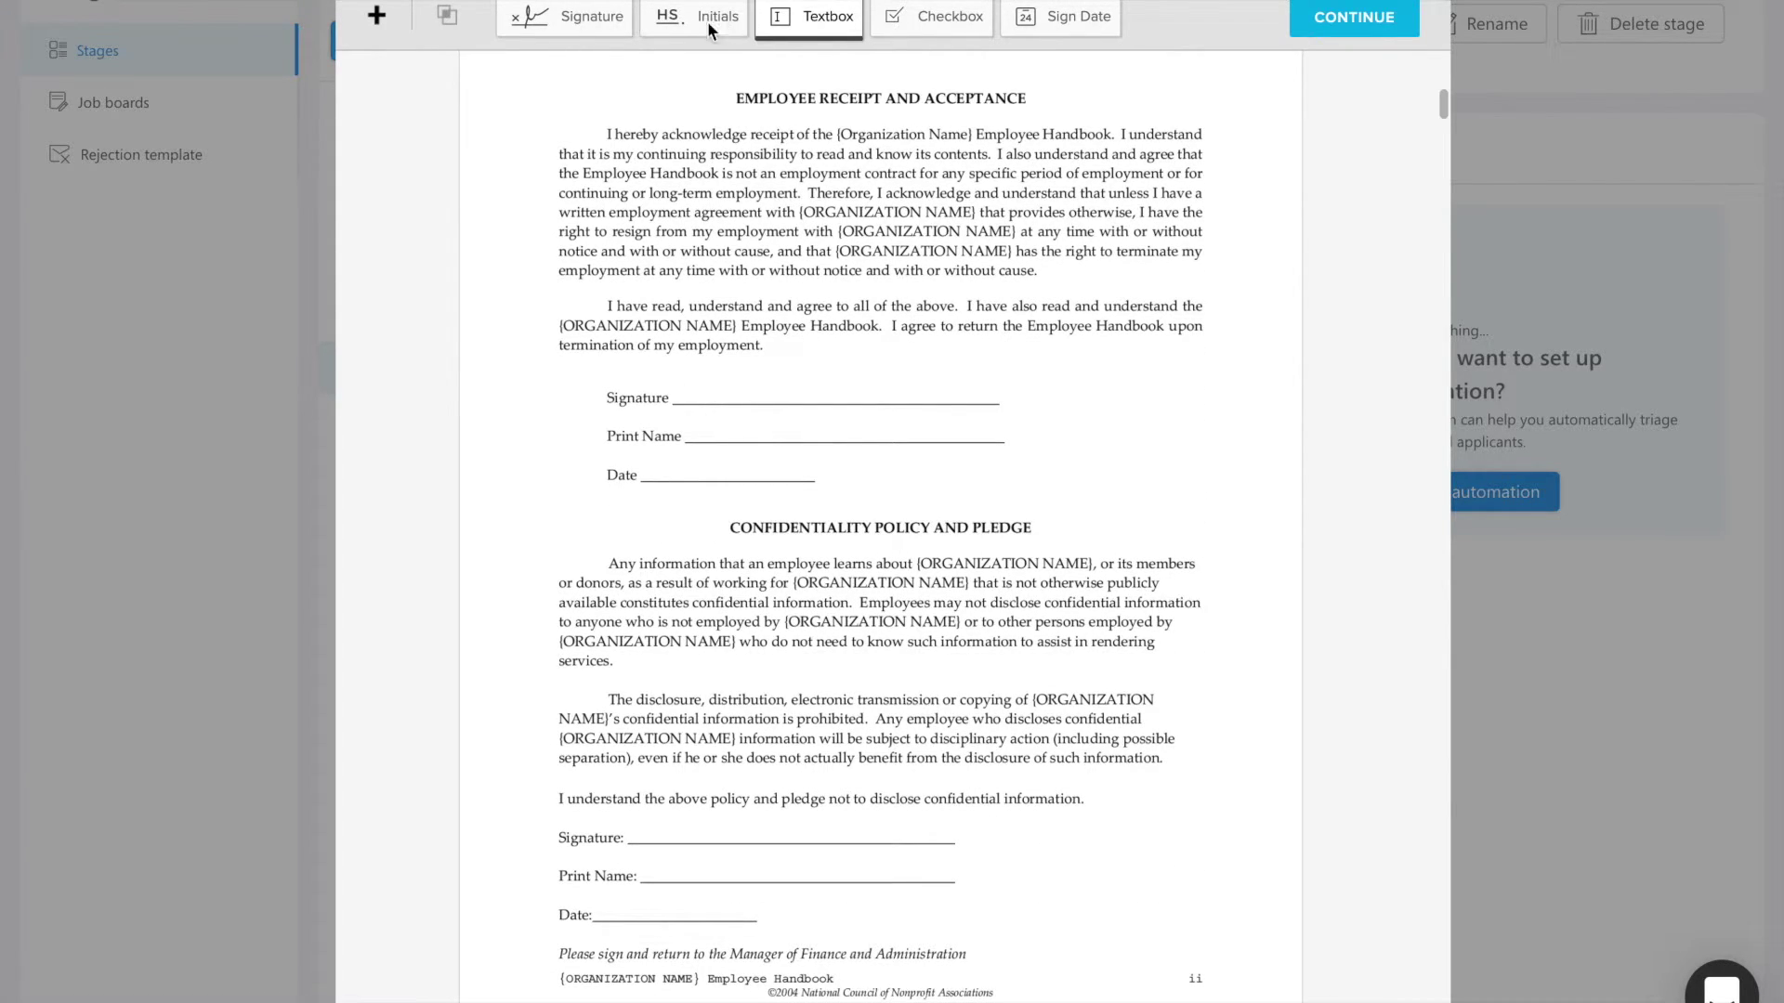
Step: Place an applicant signature field on the receipt page's Signature line
click(576, 20)
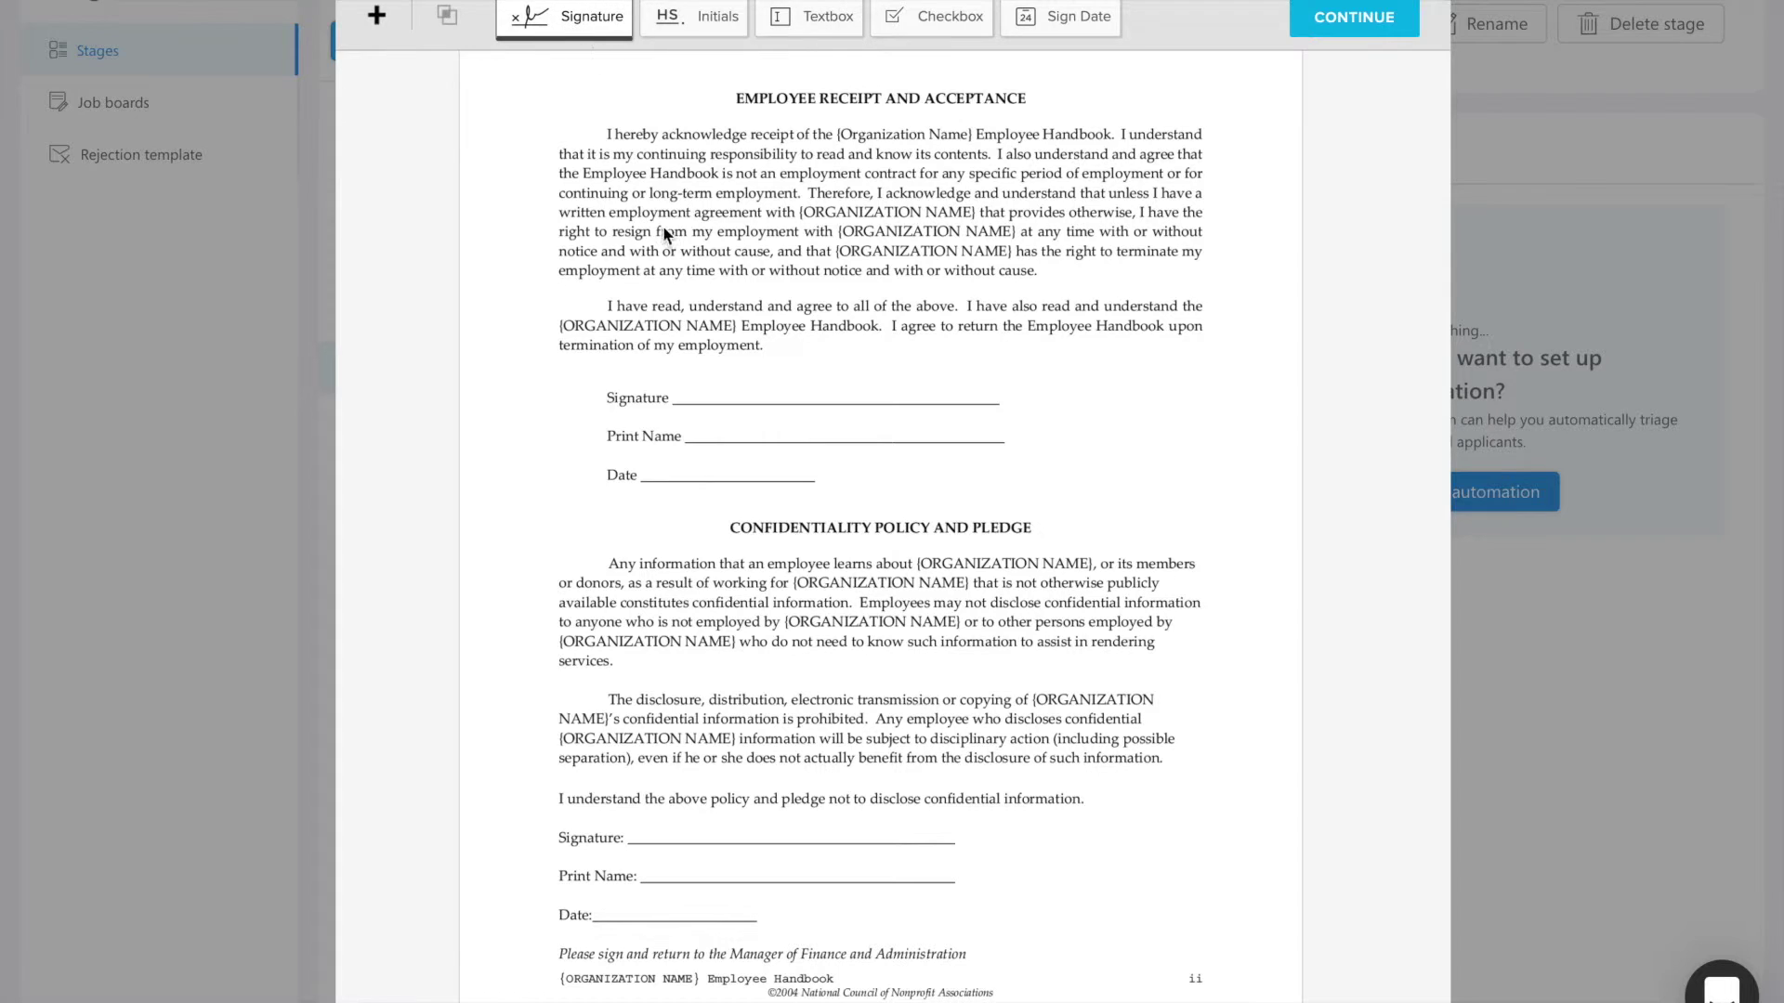
click(710, 385)
drag(740, 371, 740, 390)
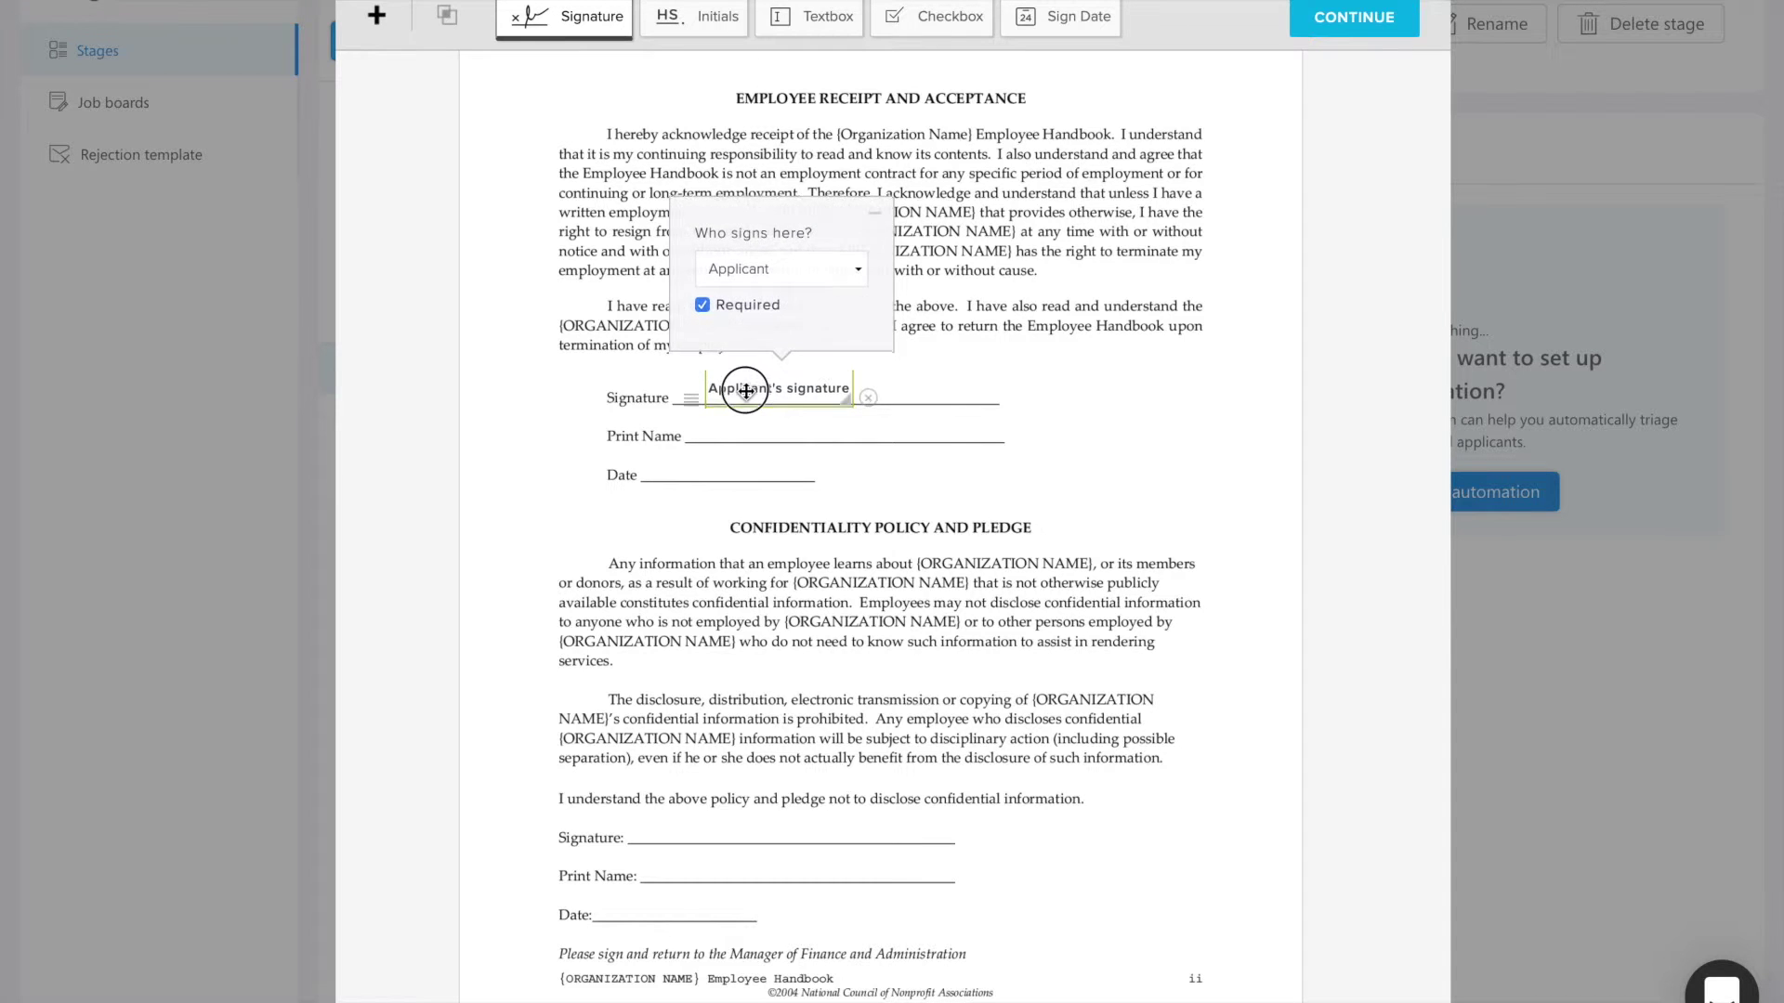
click(795, 264)
click(797, 264)
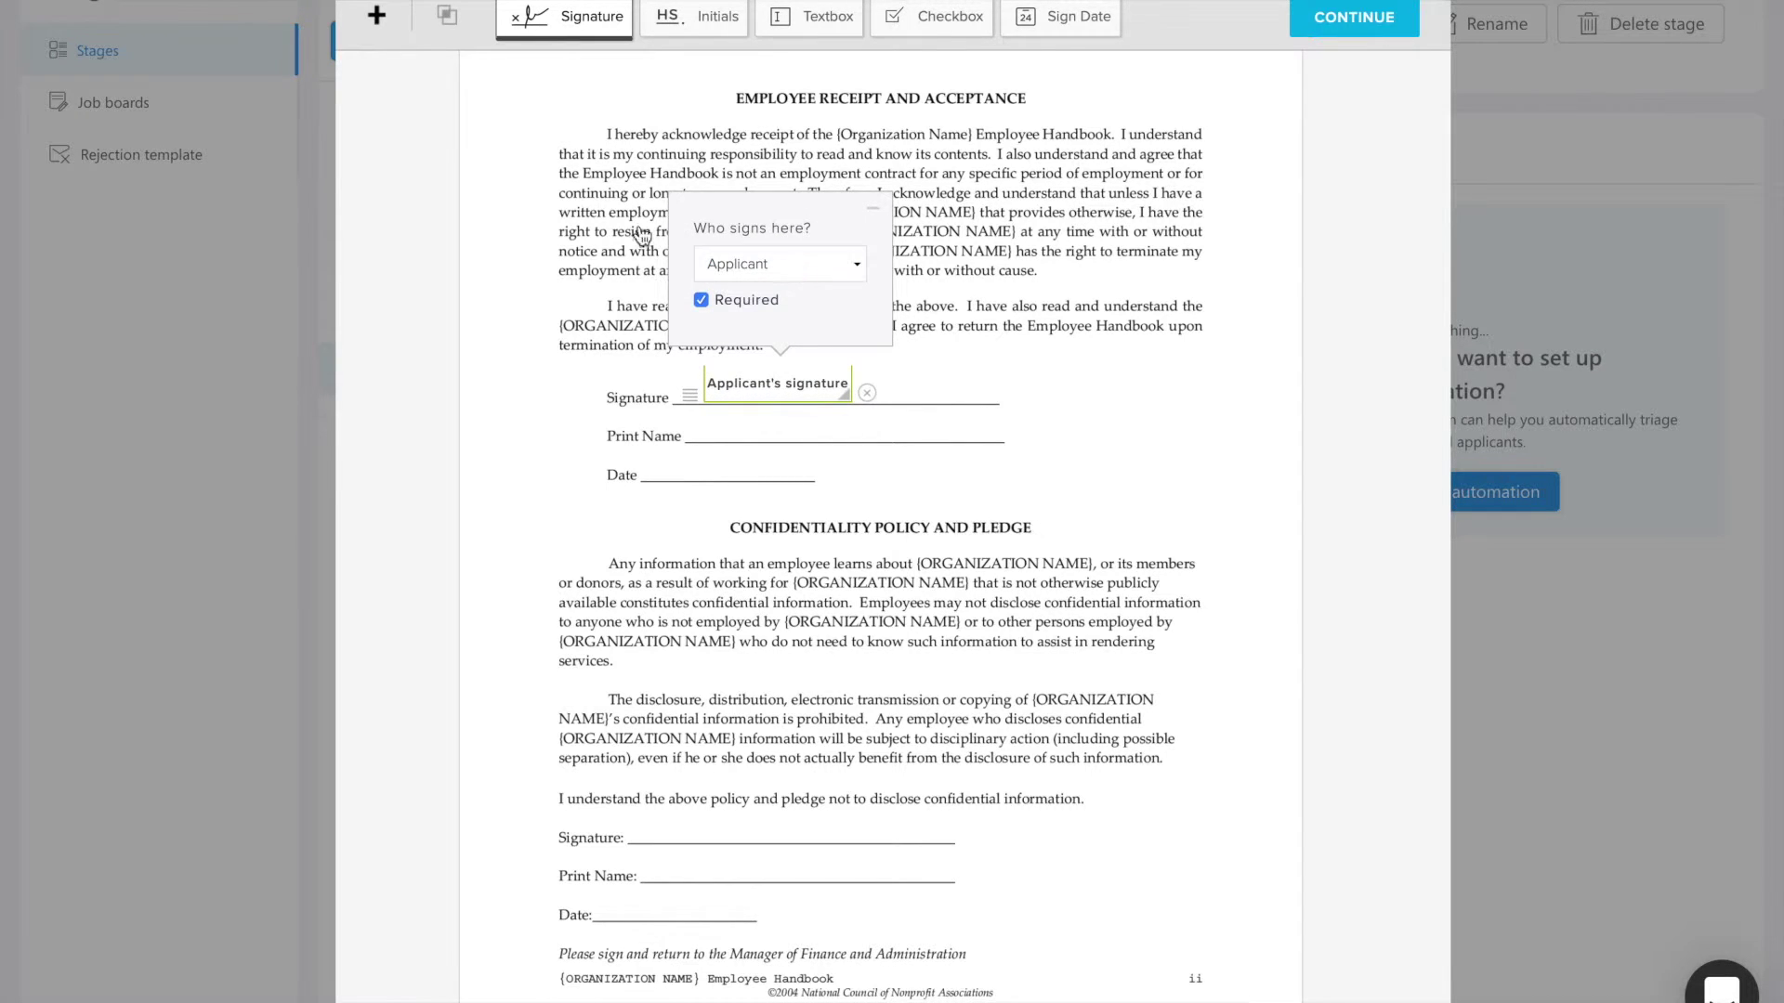
click(573, 265)
Step: Add an applicant-filled text field along the Print Name line, widened to fit
click(810, 18)
click(734, 425)
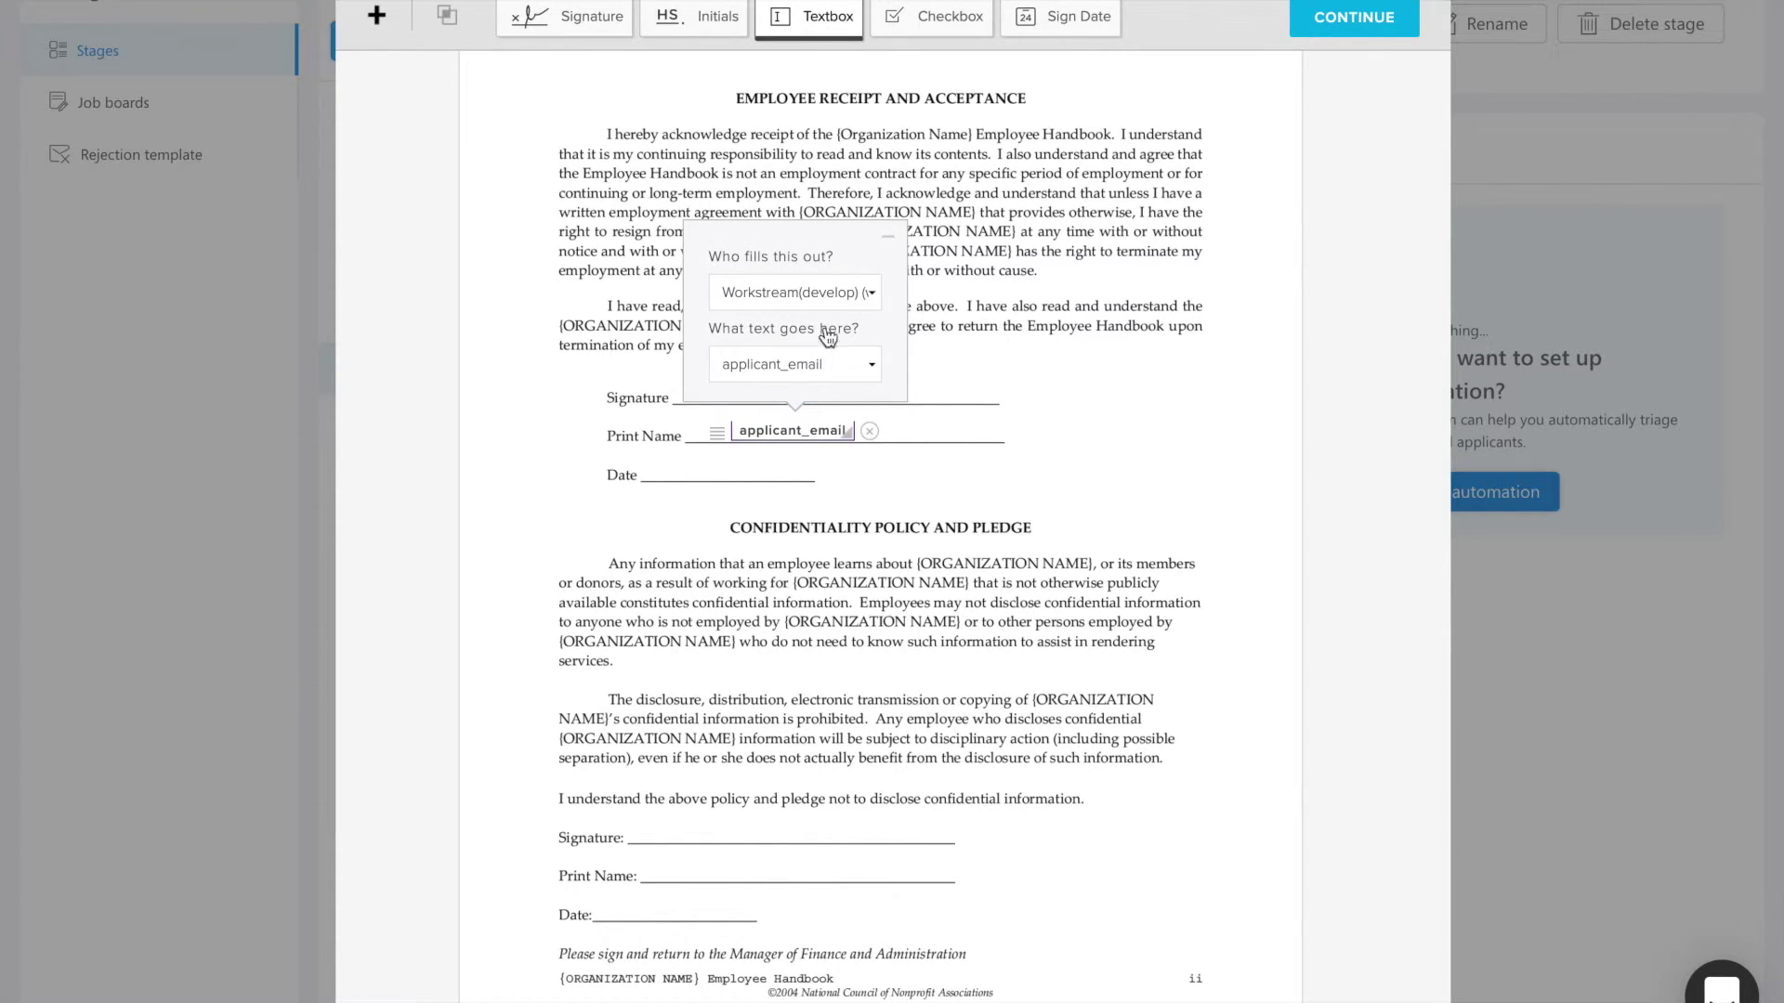
click(794, 292)
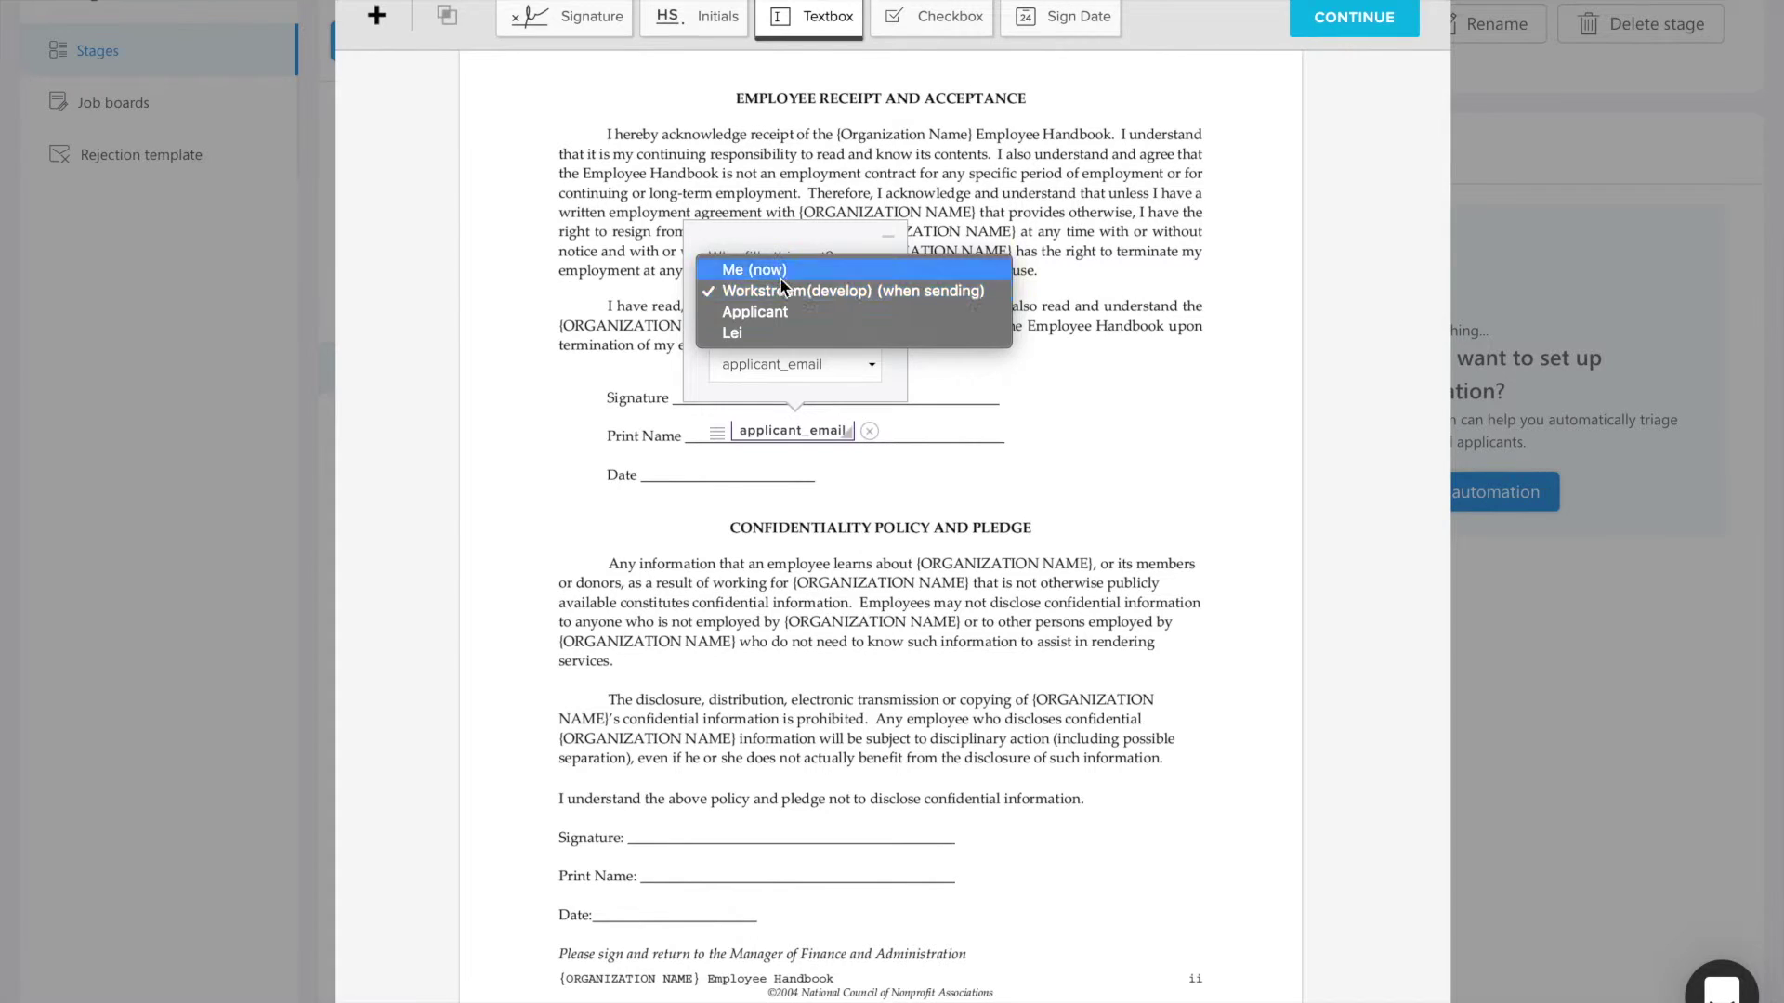
click(781, 314)
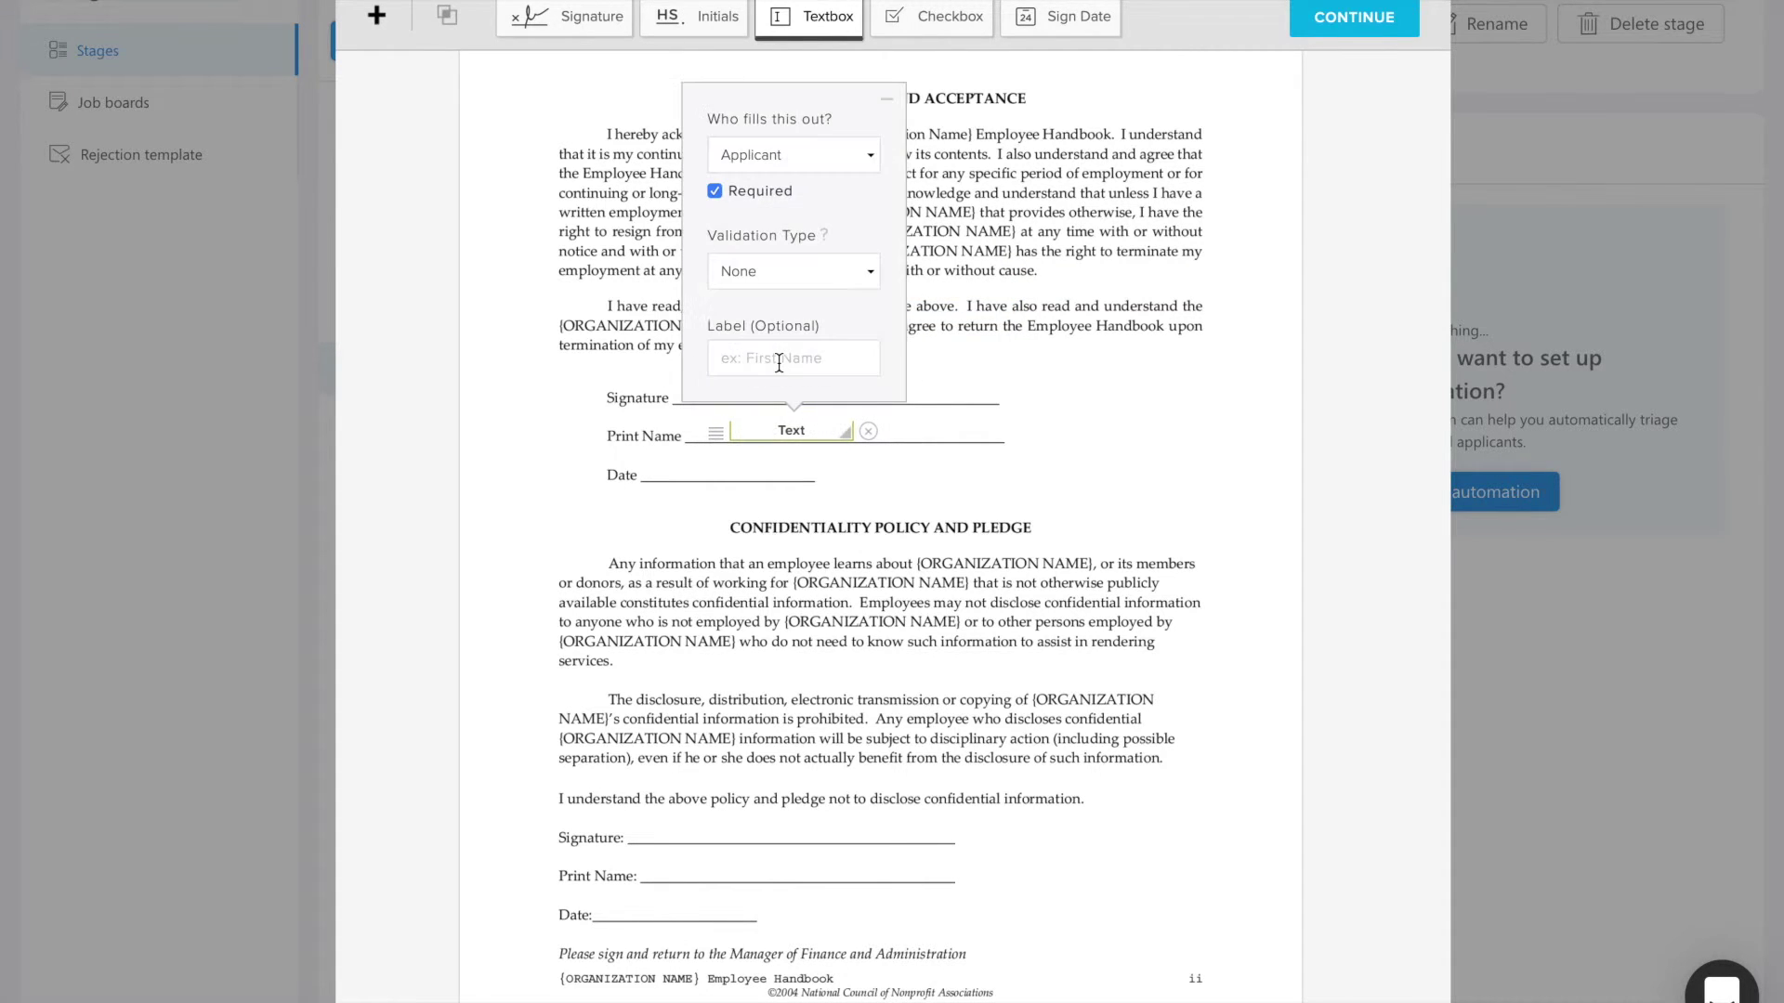
click(922, 498)
drag(856, 437, 957, 441)
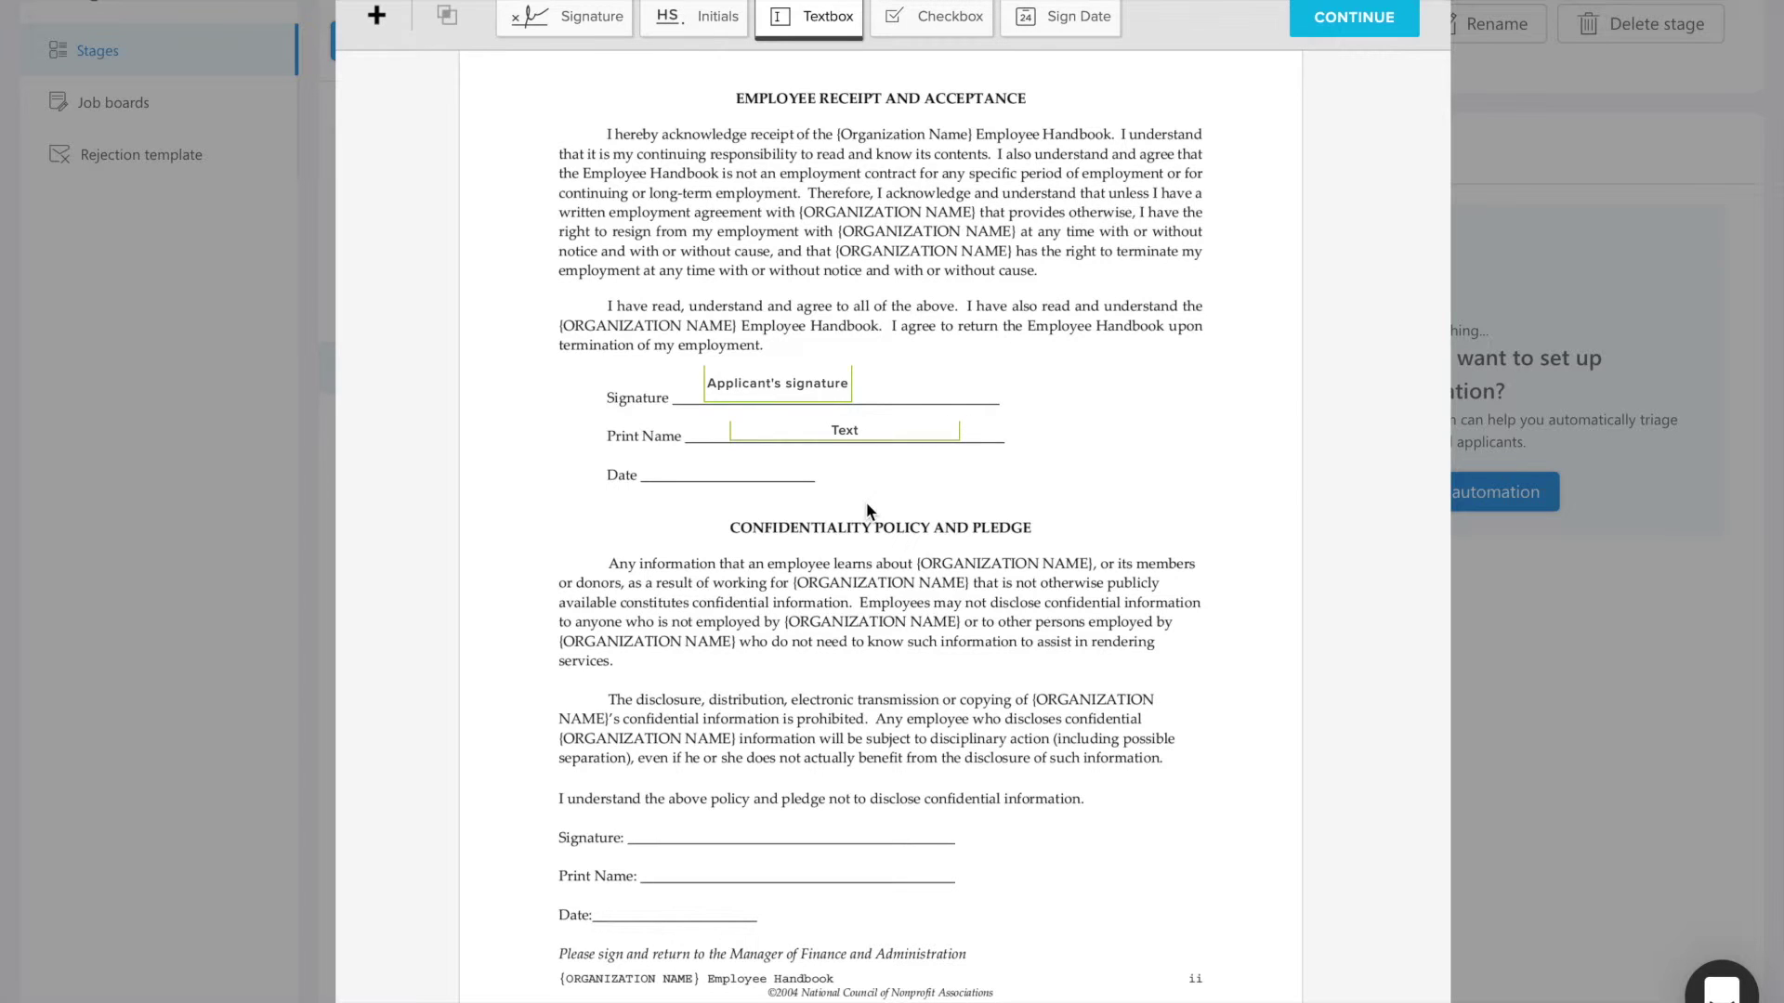
Step: Put an applicant sign-date field on the Date line below Print Name
click(1031, 26)
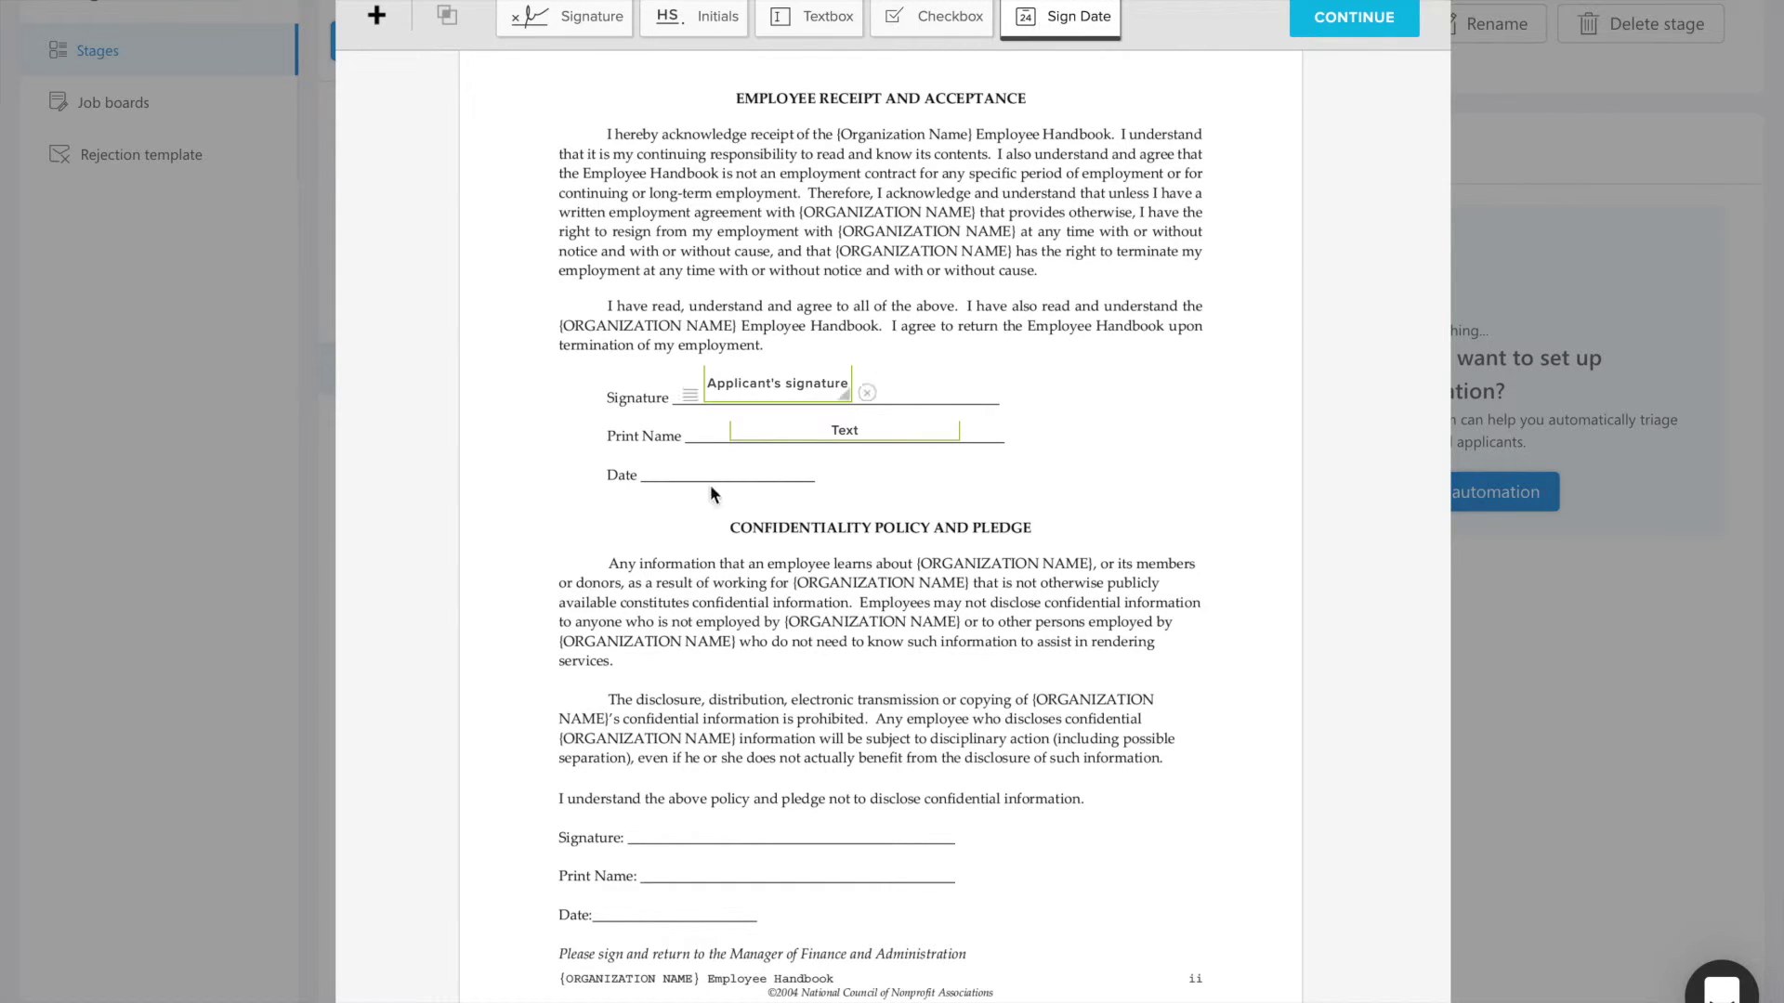
click(656, 472)
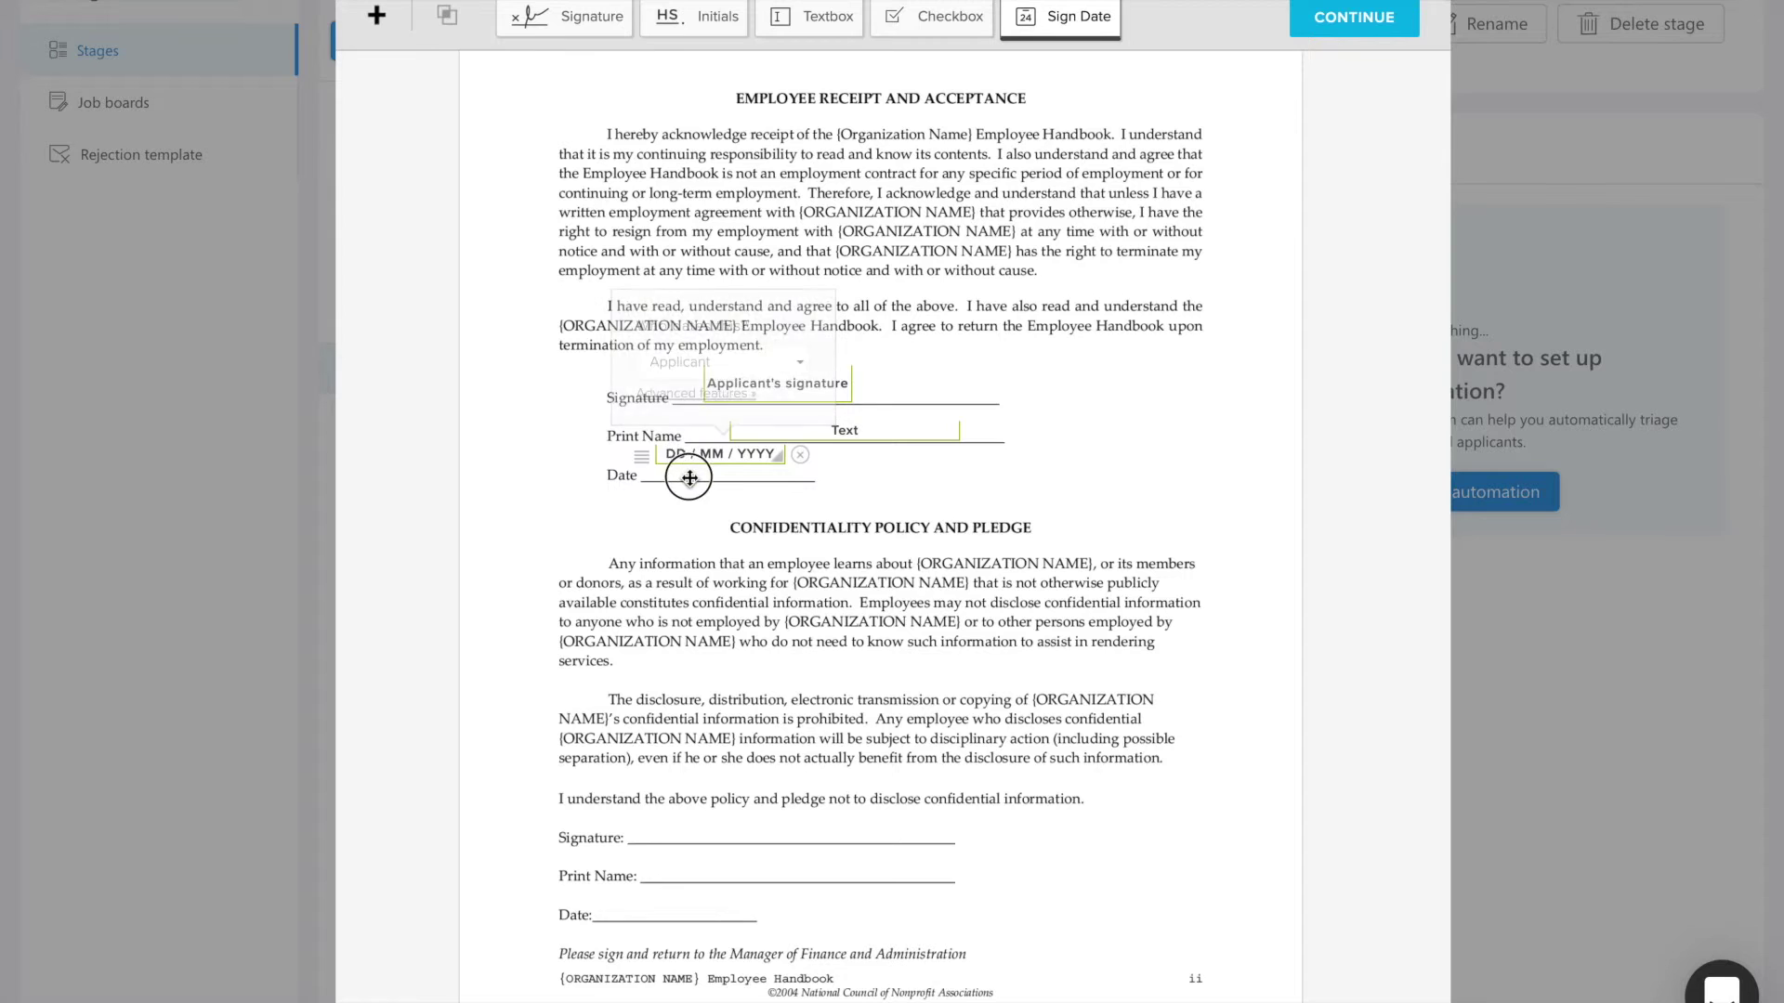
click(732, 612)
scroll(732, 612, down, 3)
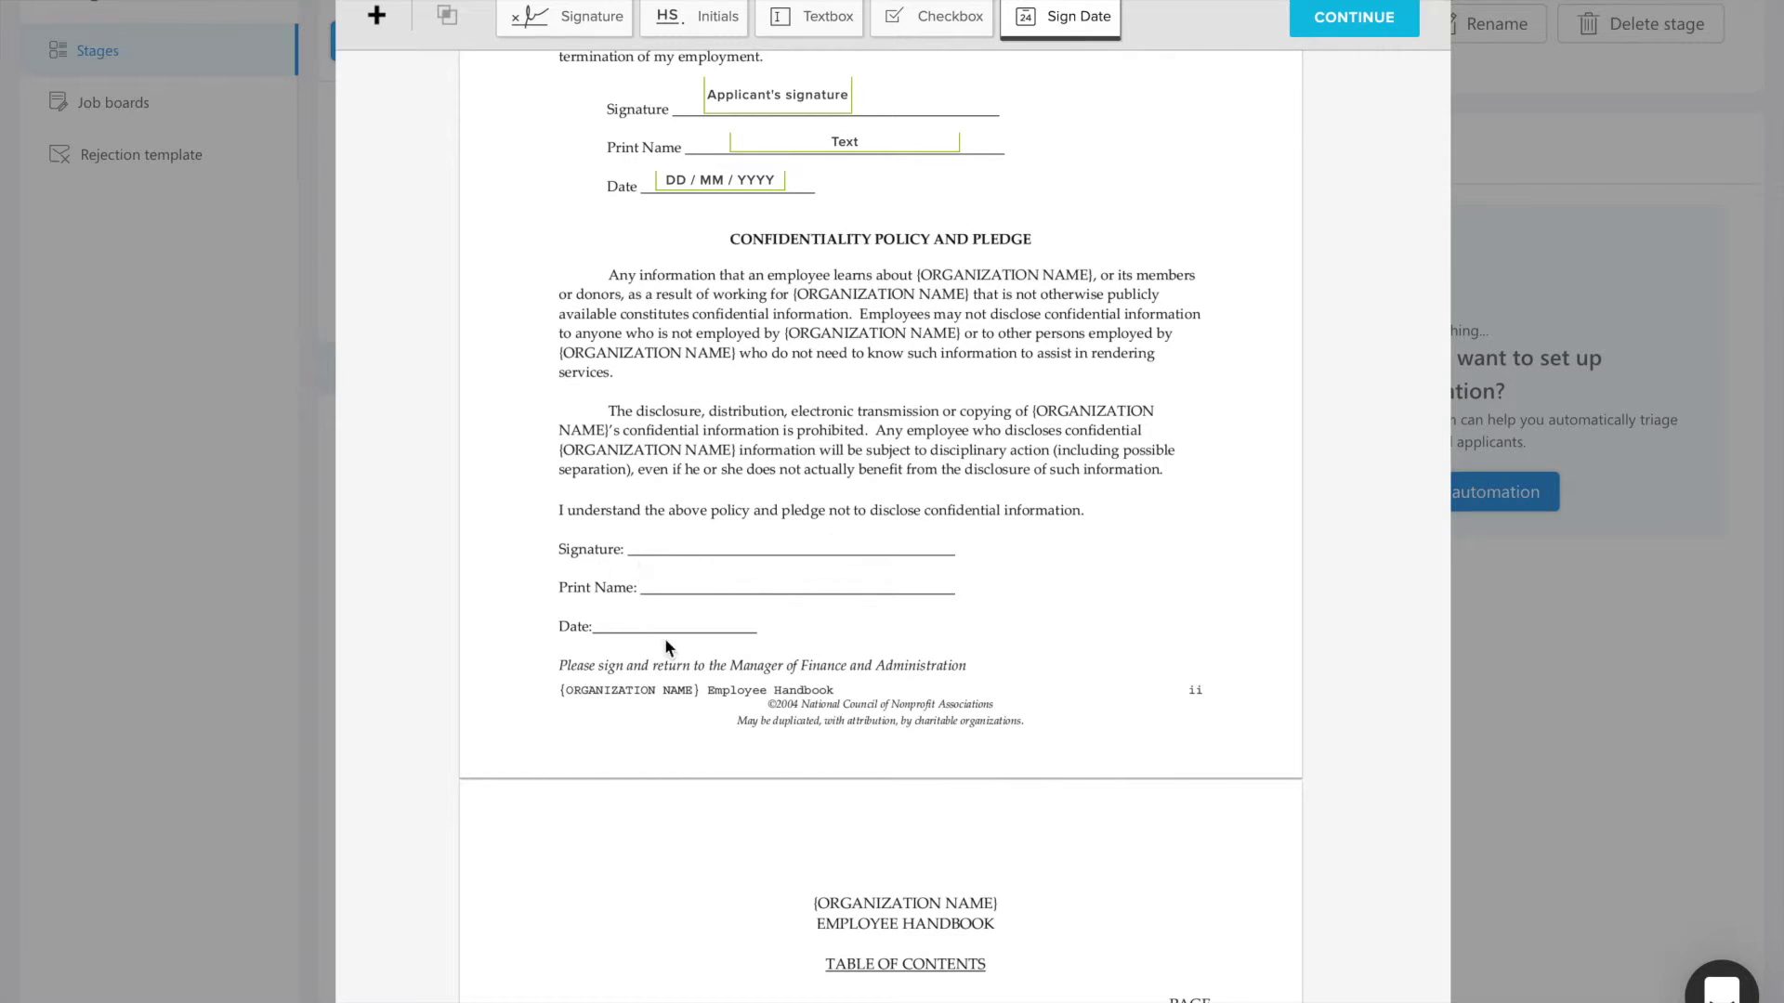
Step: Place a company-signatory signature field on the confidentiality pledge's Signature line
click(566, 20)
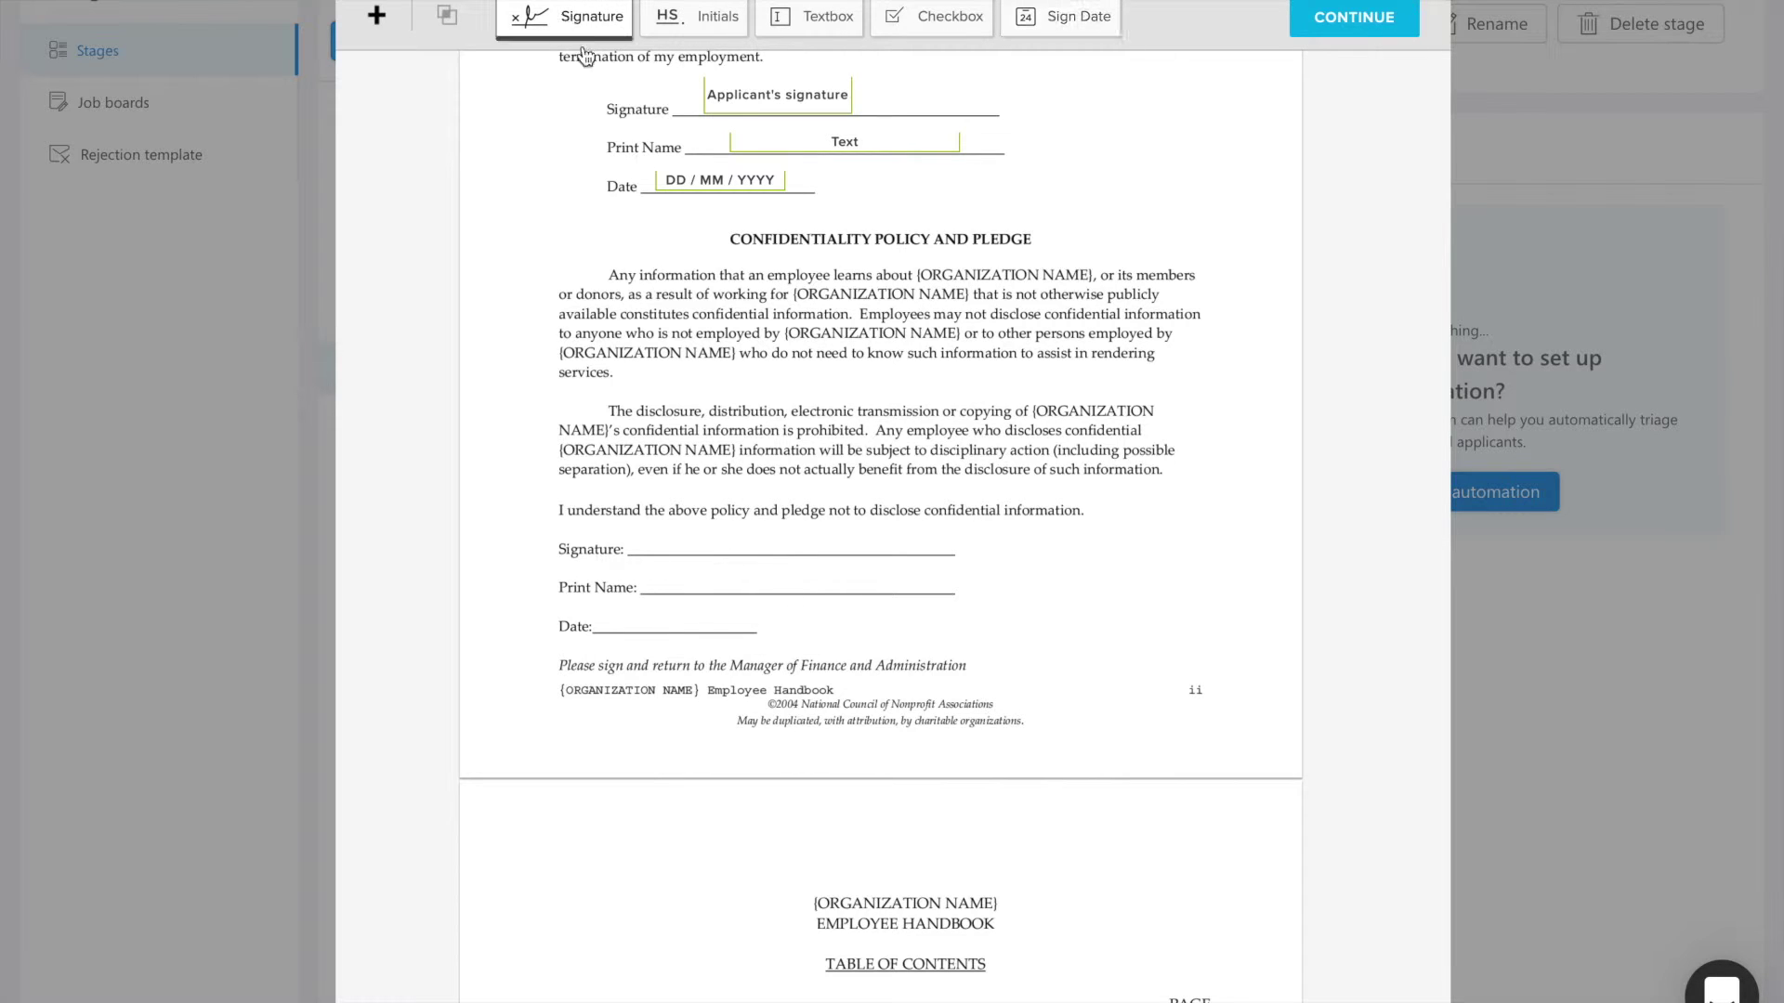
click(692, 546)
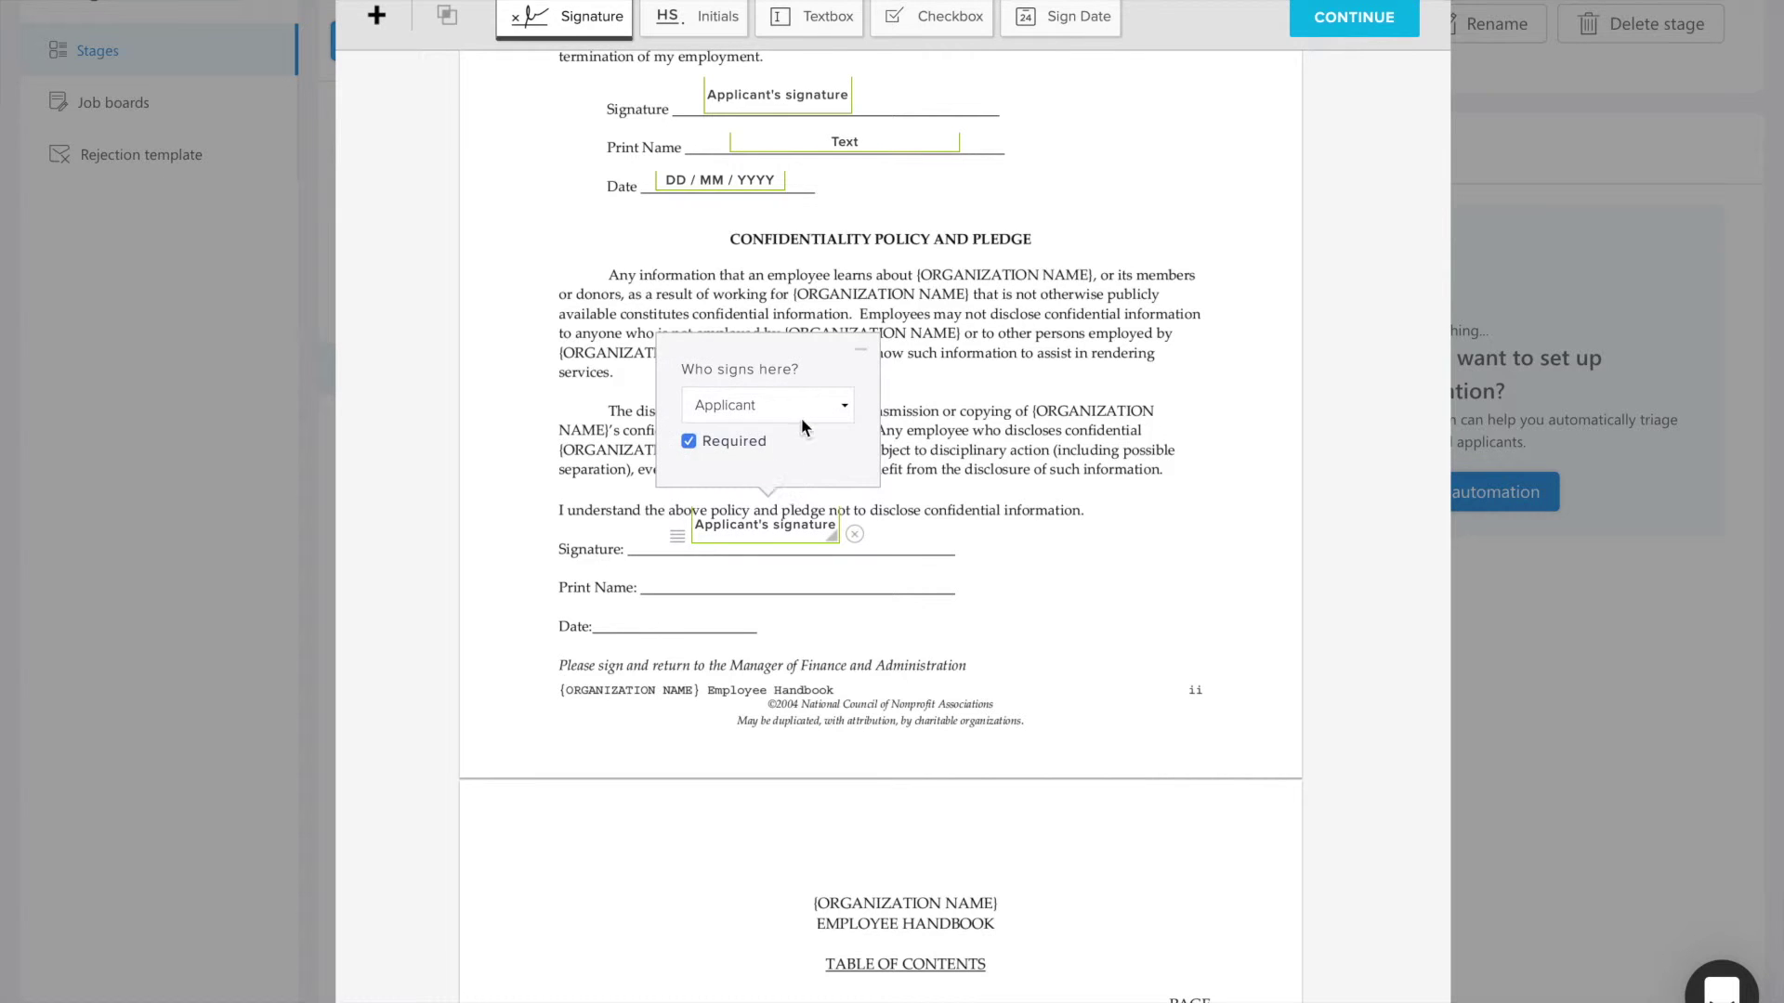
click(801, 414)
click(762, 427)
drag(749, 522, 733, 536)
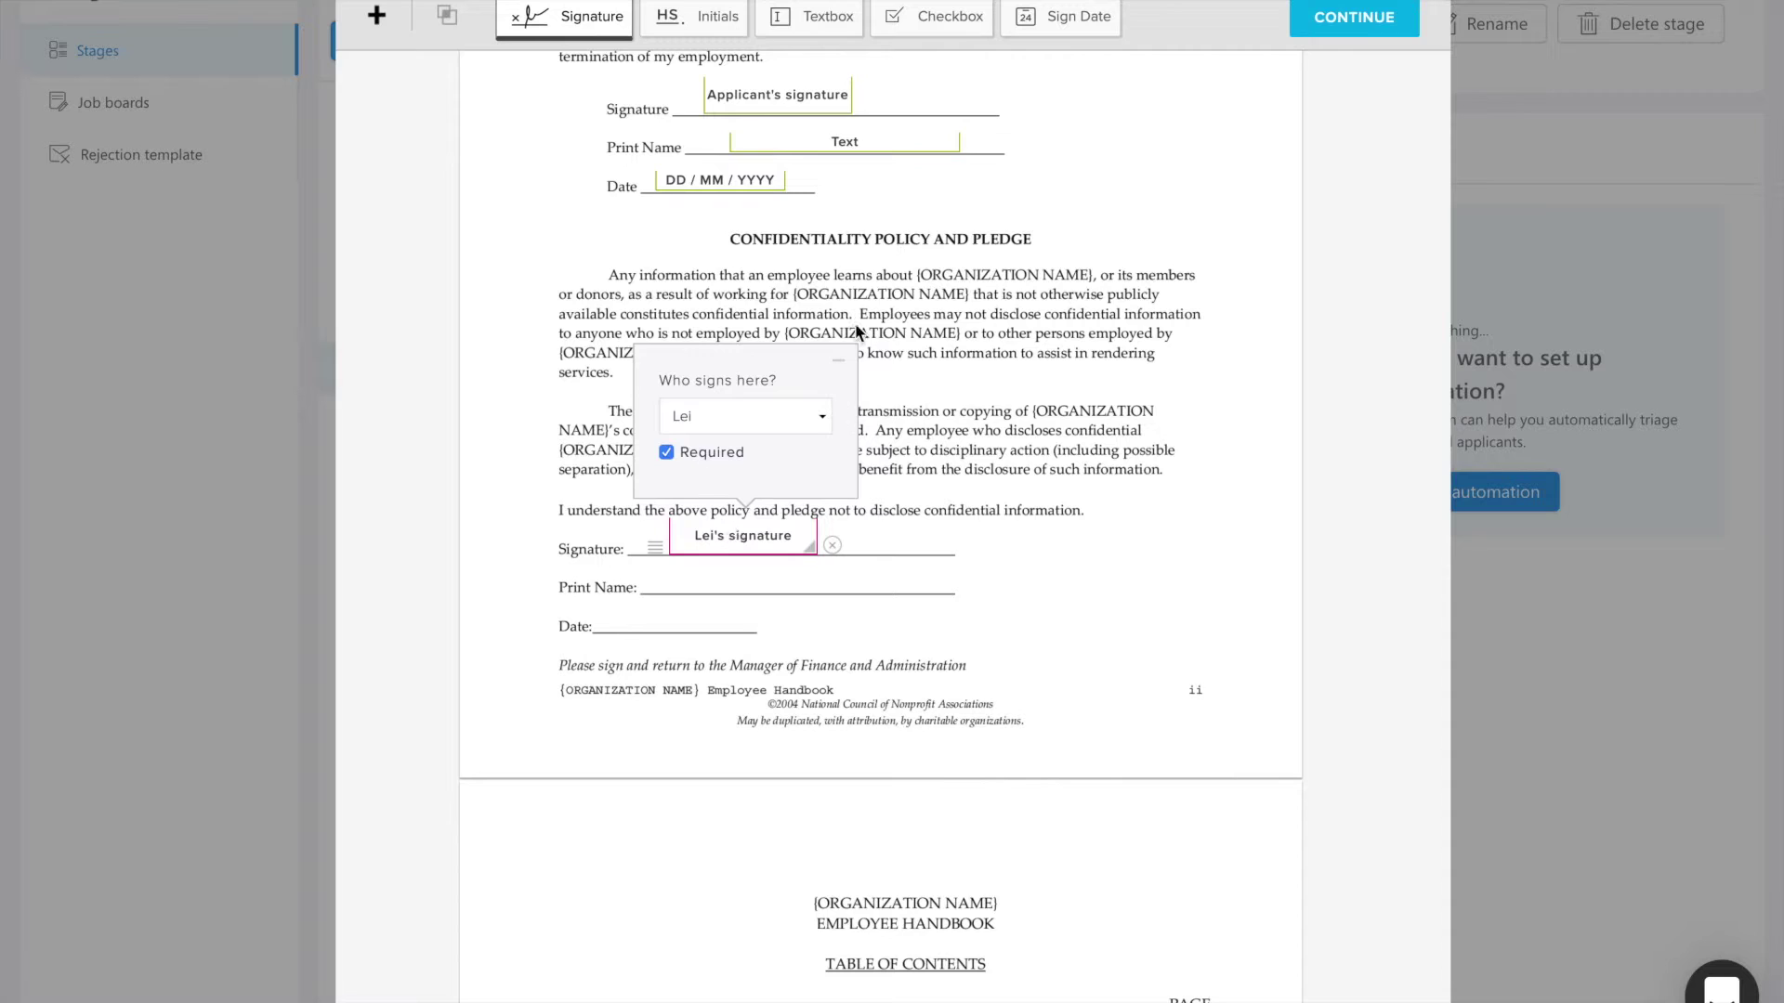
Step: Replace the plain Print Name text box with one auto-filled by applicant_full_name
scroll(926, 348, up, 1)
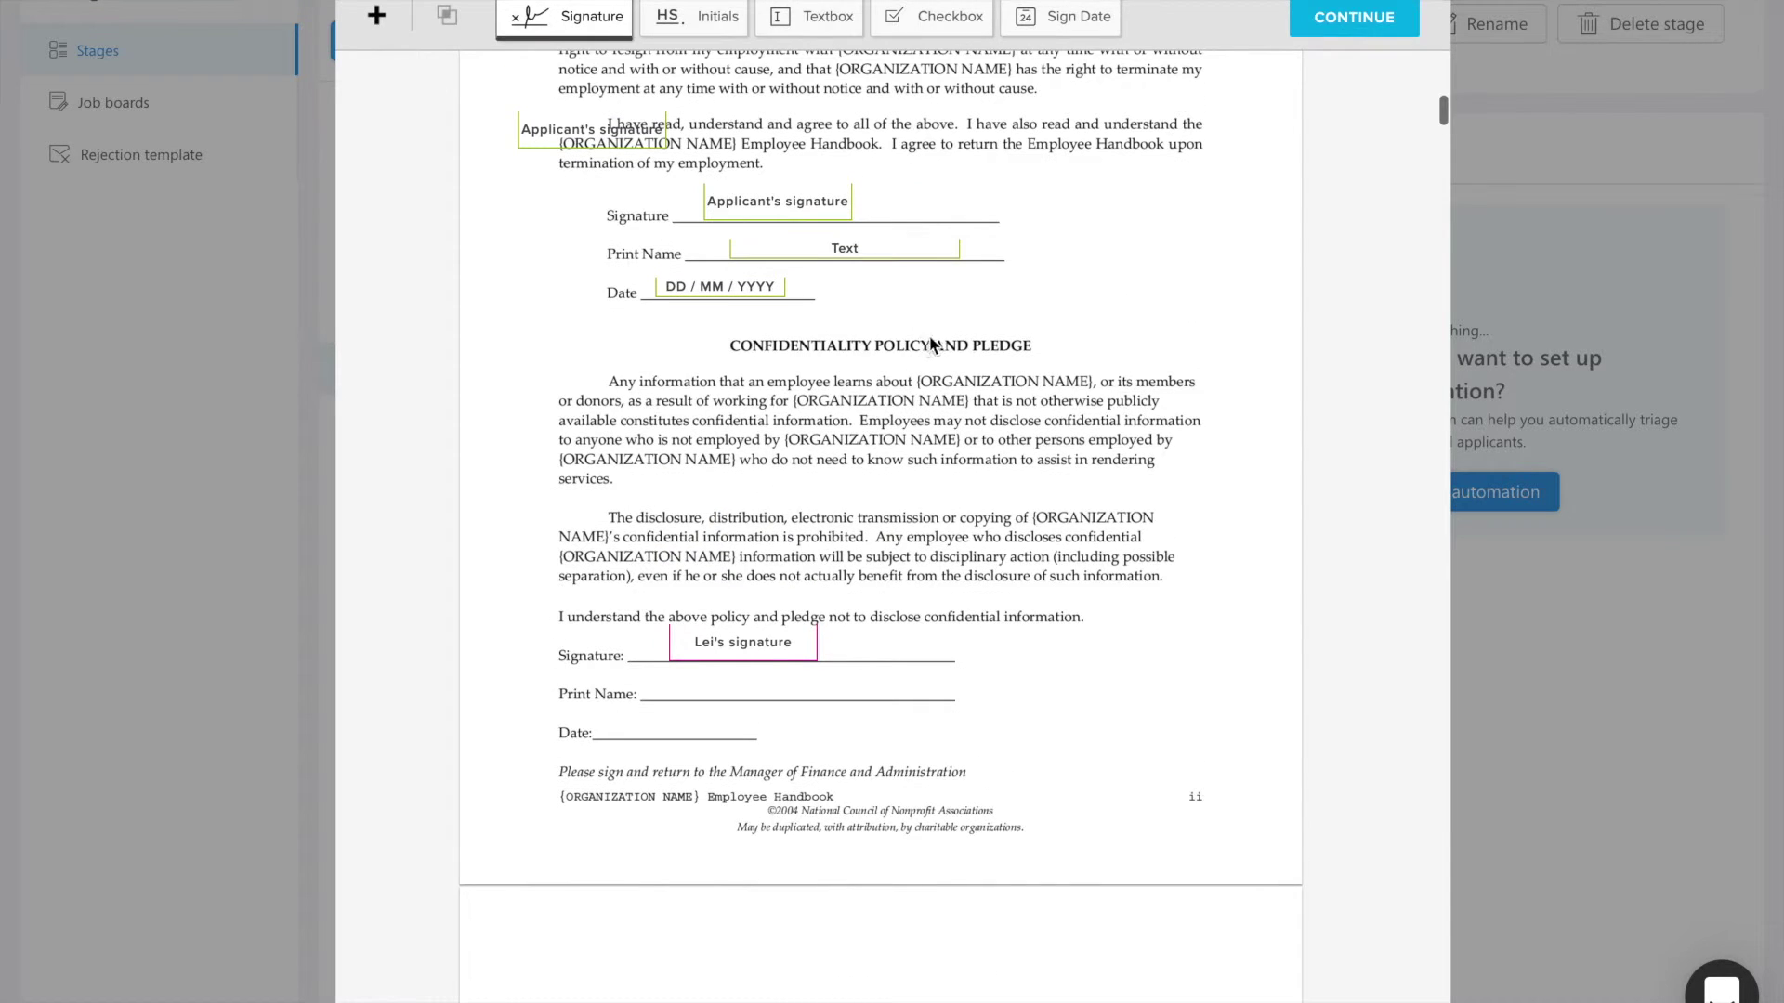
click(831, 15)
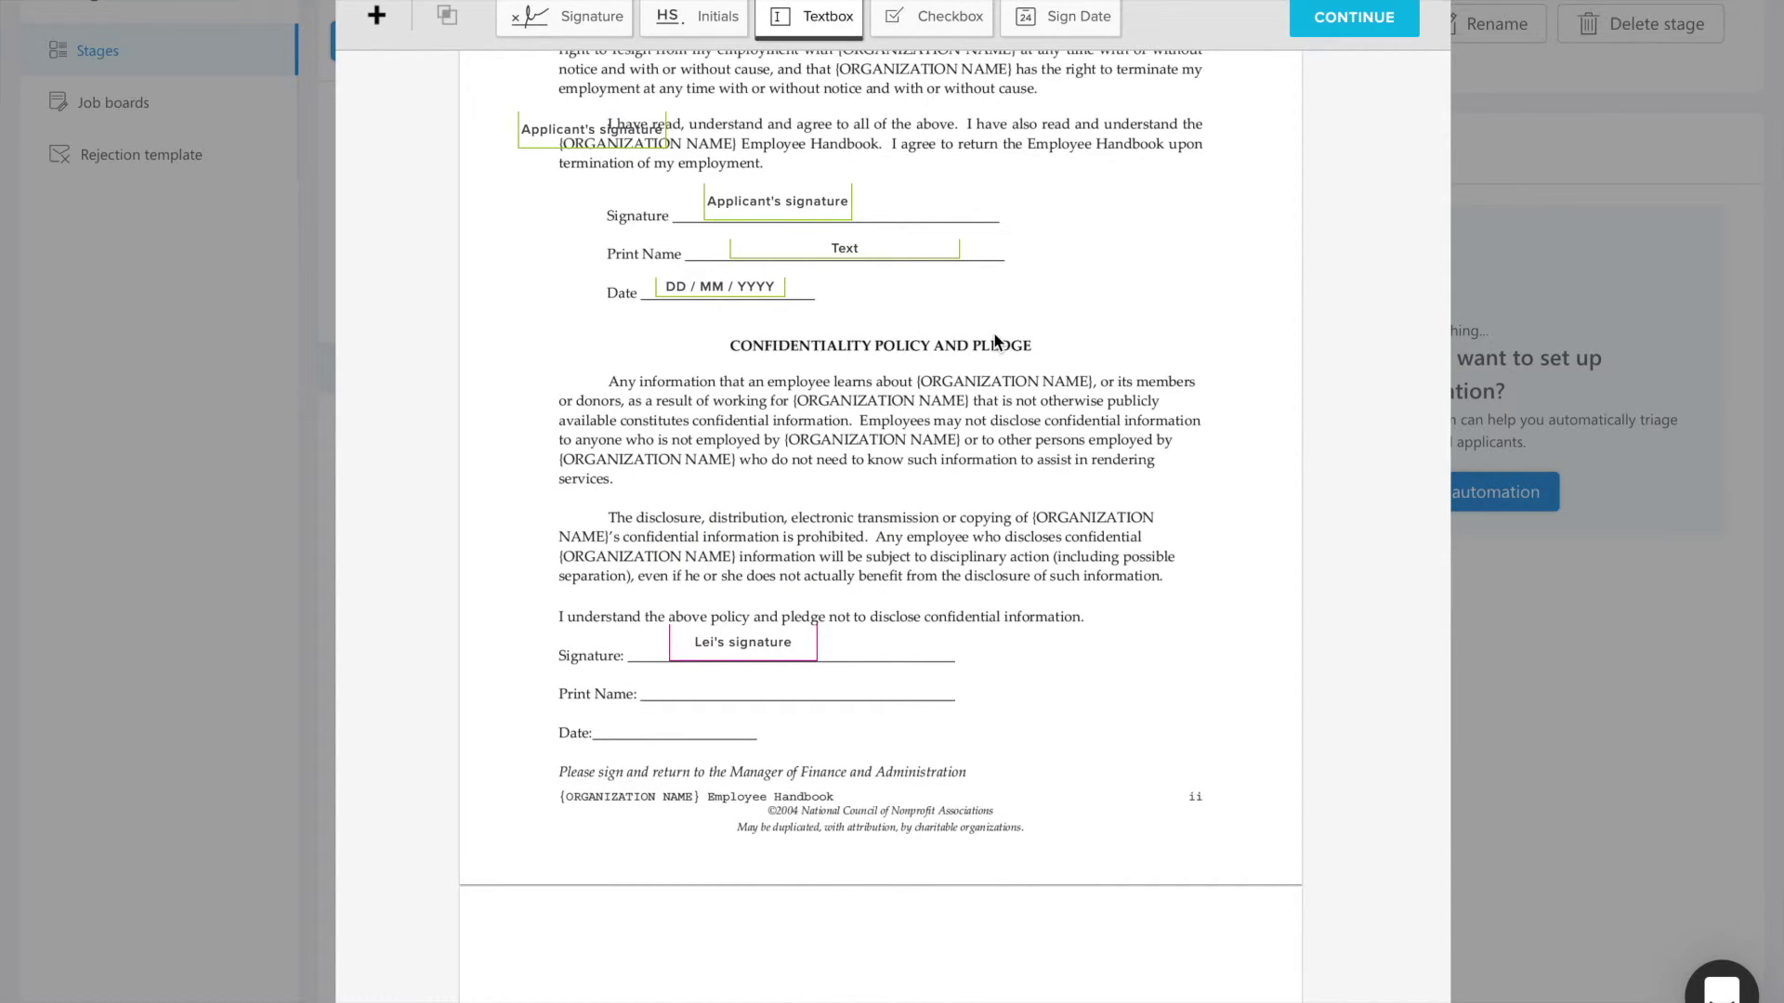
click(975, 249)
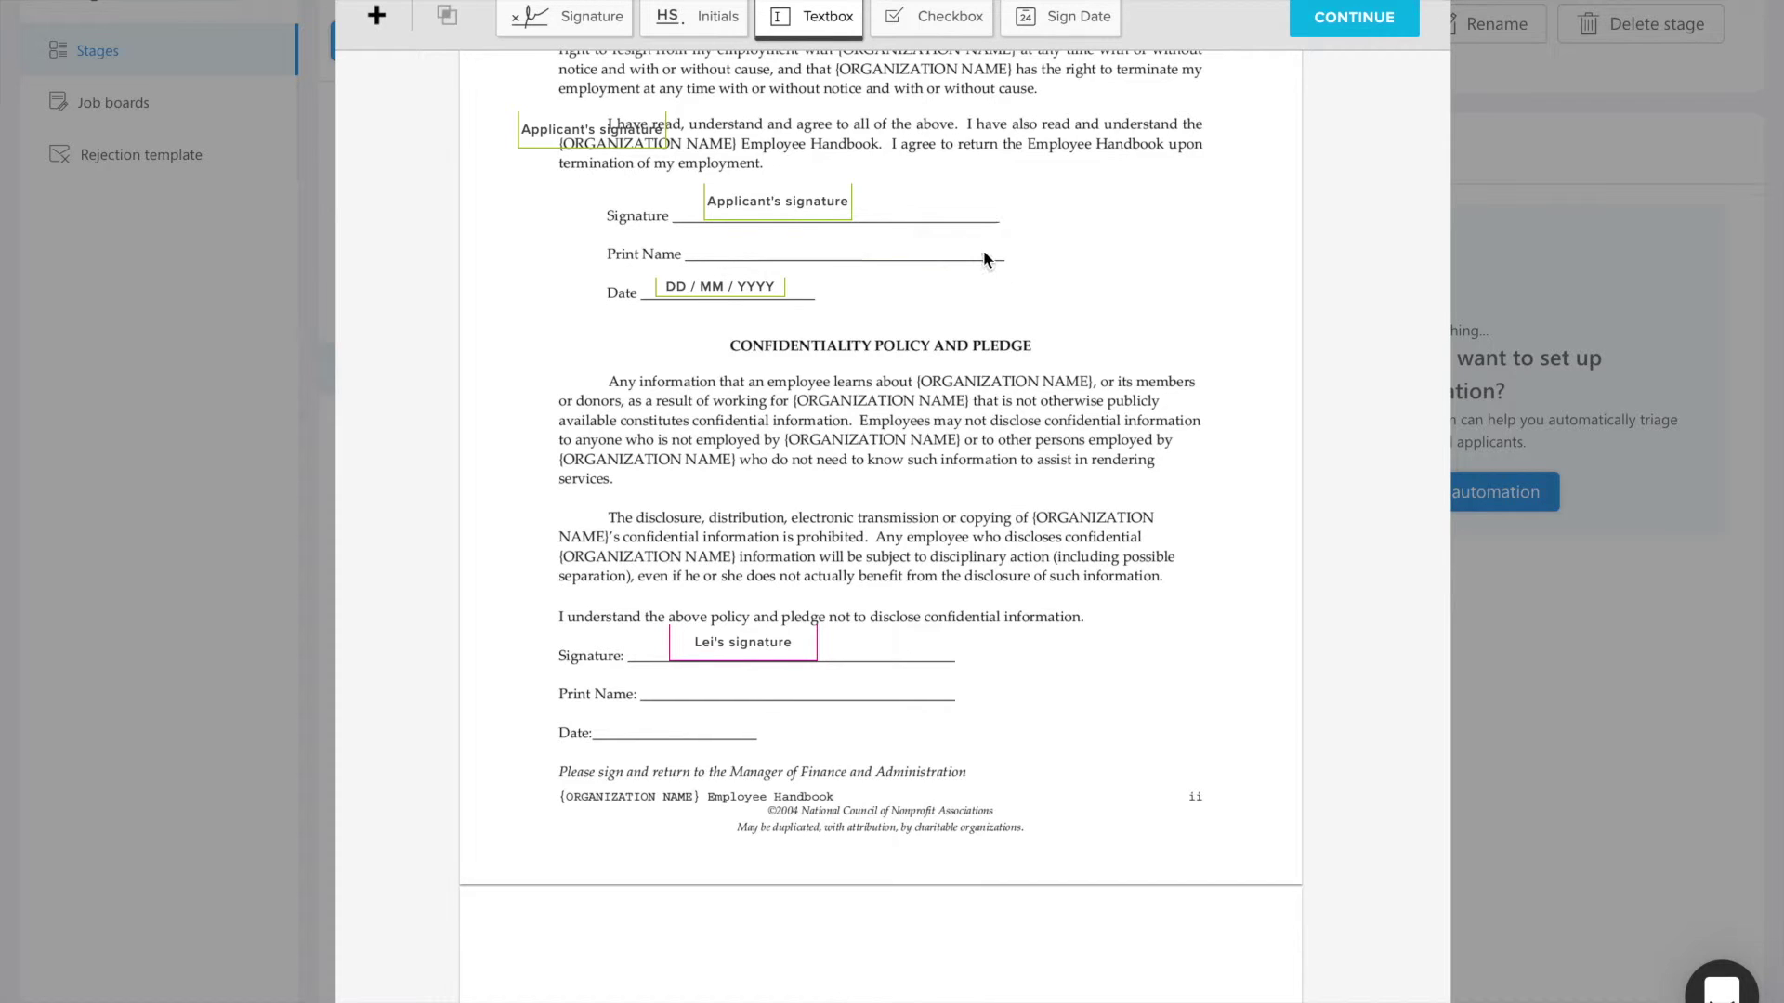
click(734, 247)
drag(829, 248, 831, 243)
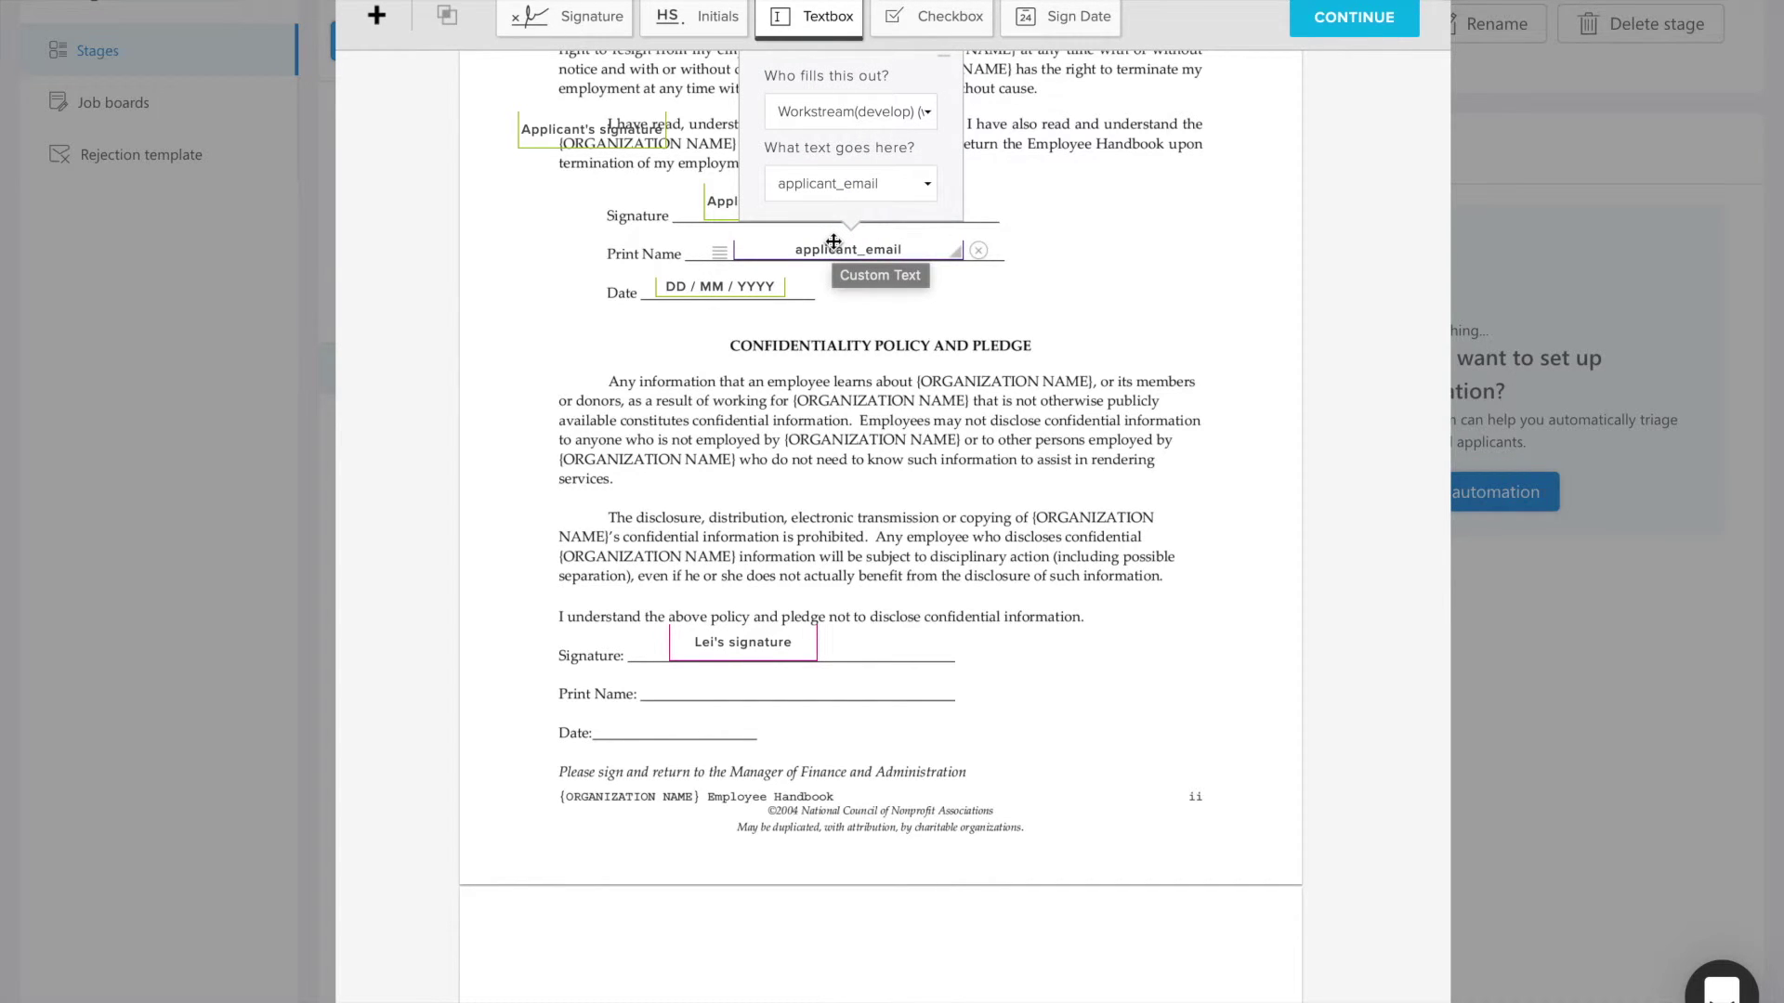
click(841, 183)
click(909, 225)
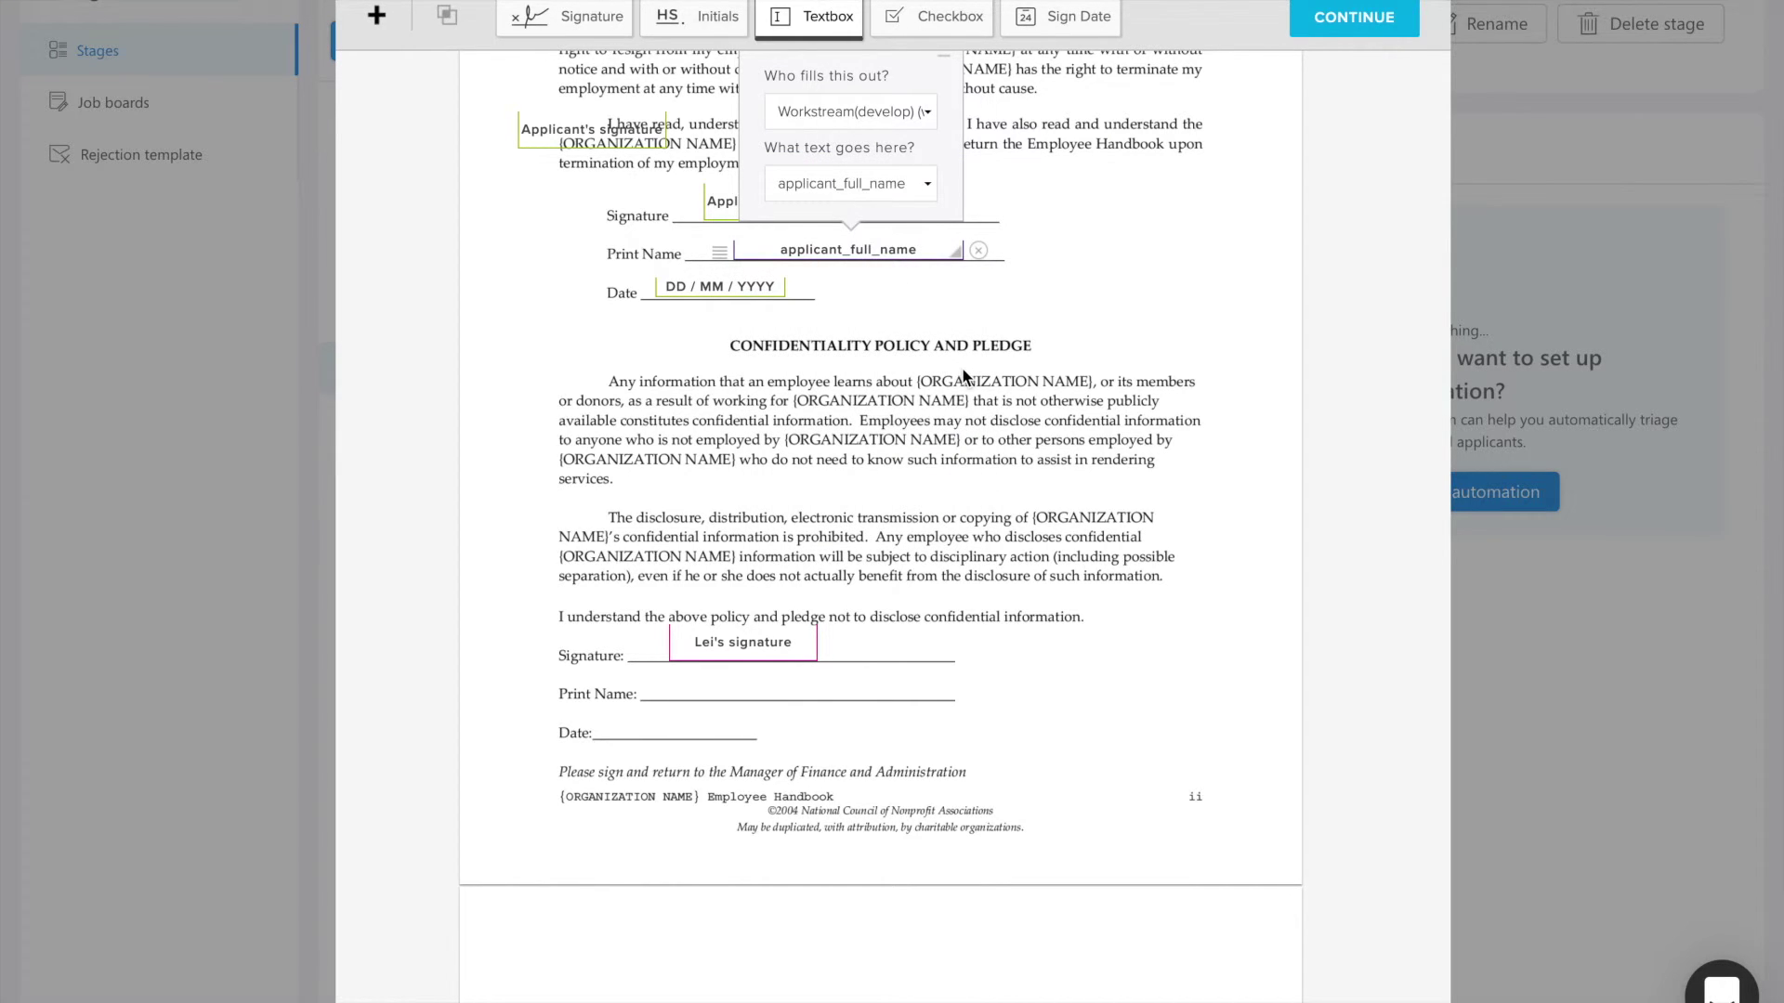
click(962, 376)
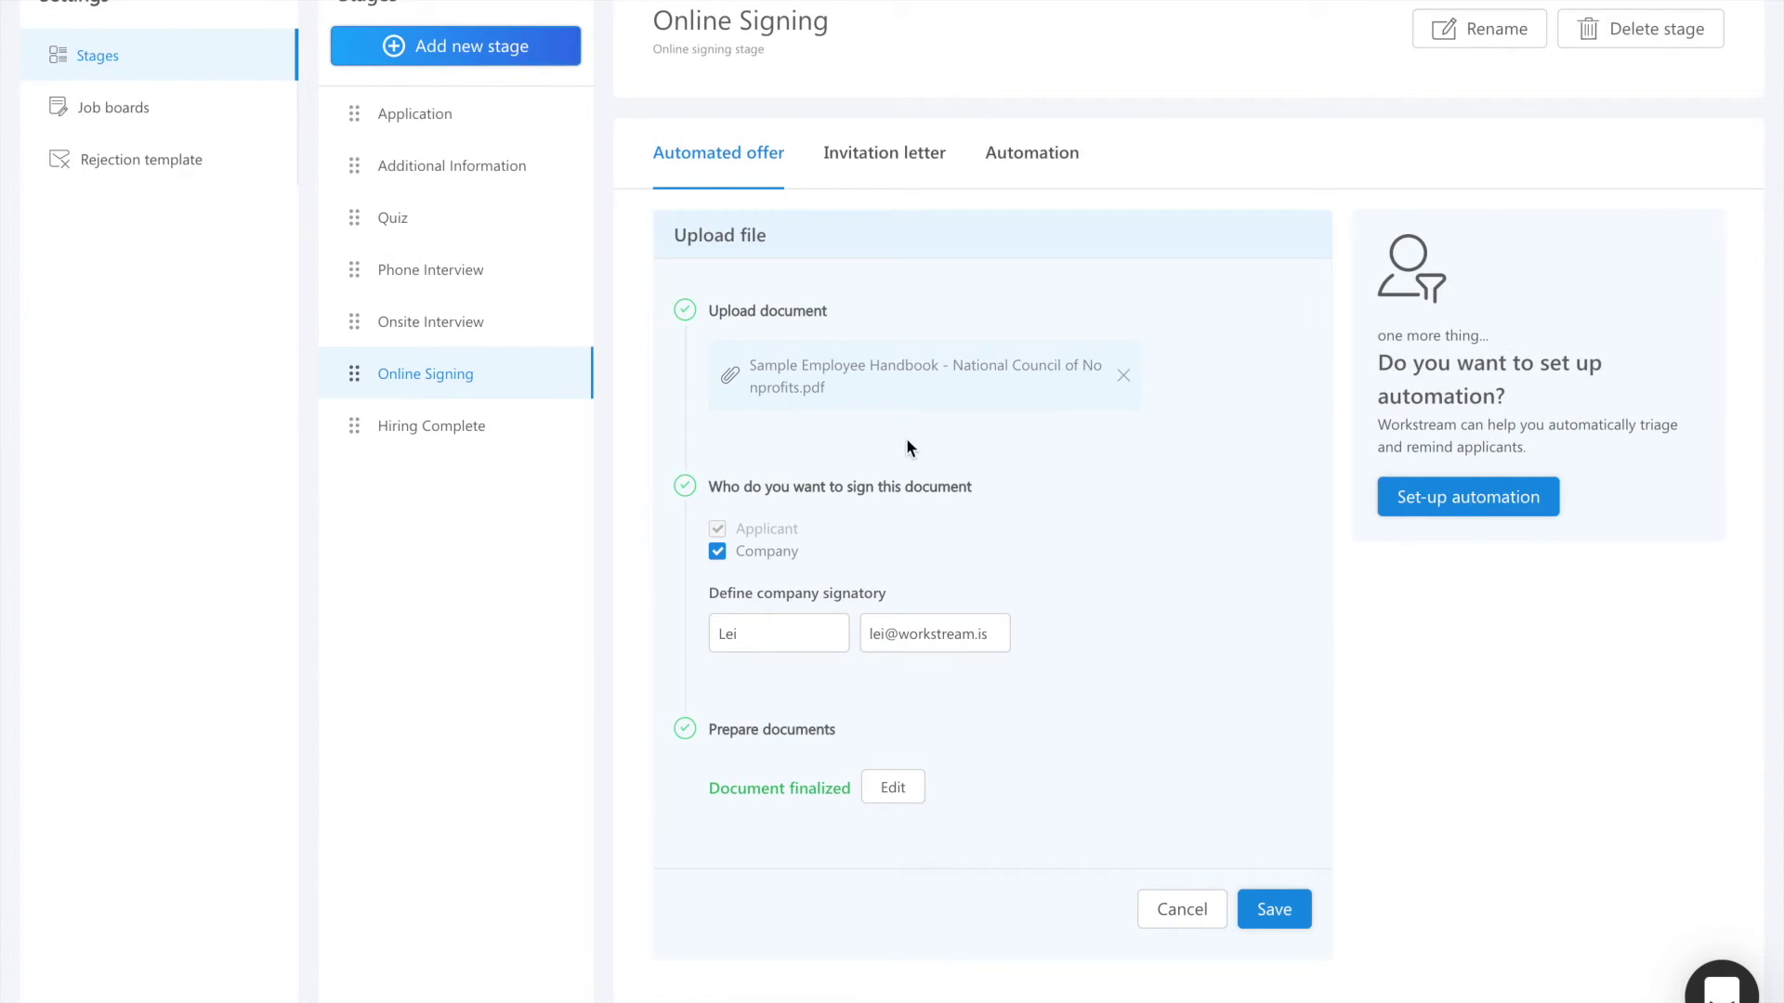
Step: Save the prepared handbook upload and bring up the Add new document options
click(1280, 906)
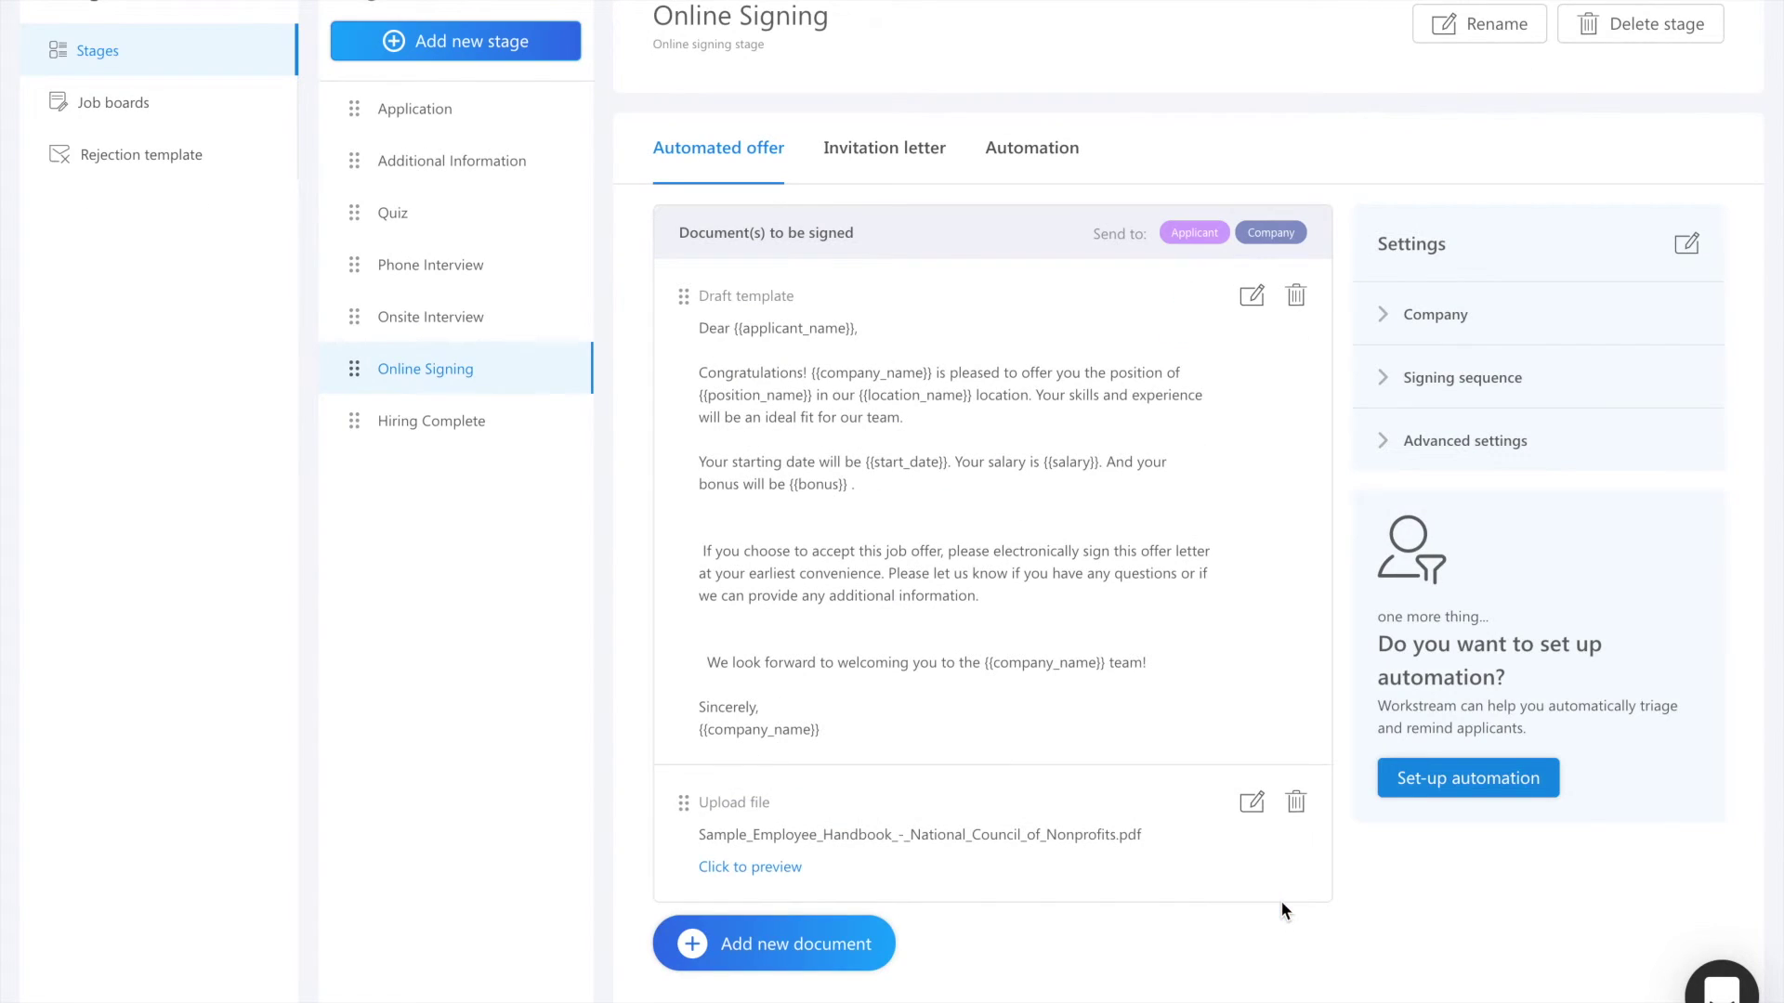
click(804, 924)
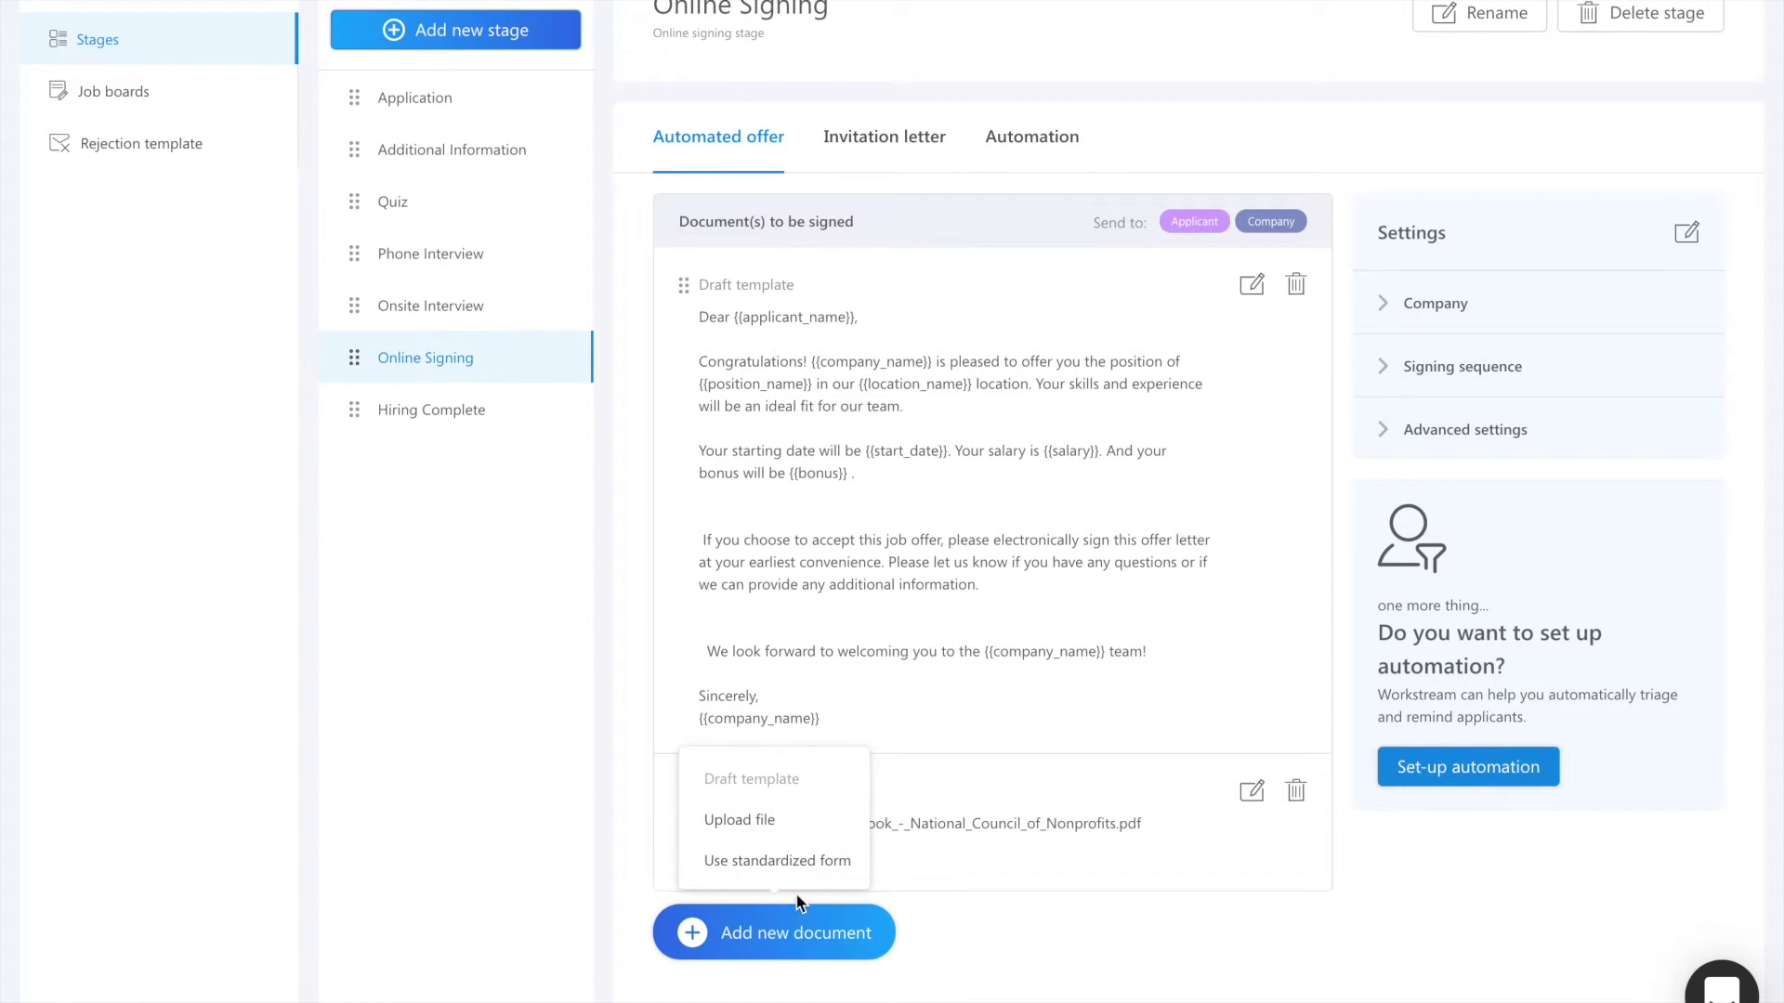
Step: Add the standardized United States Form W-4 as the third document to be signed
click(819, 879)
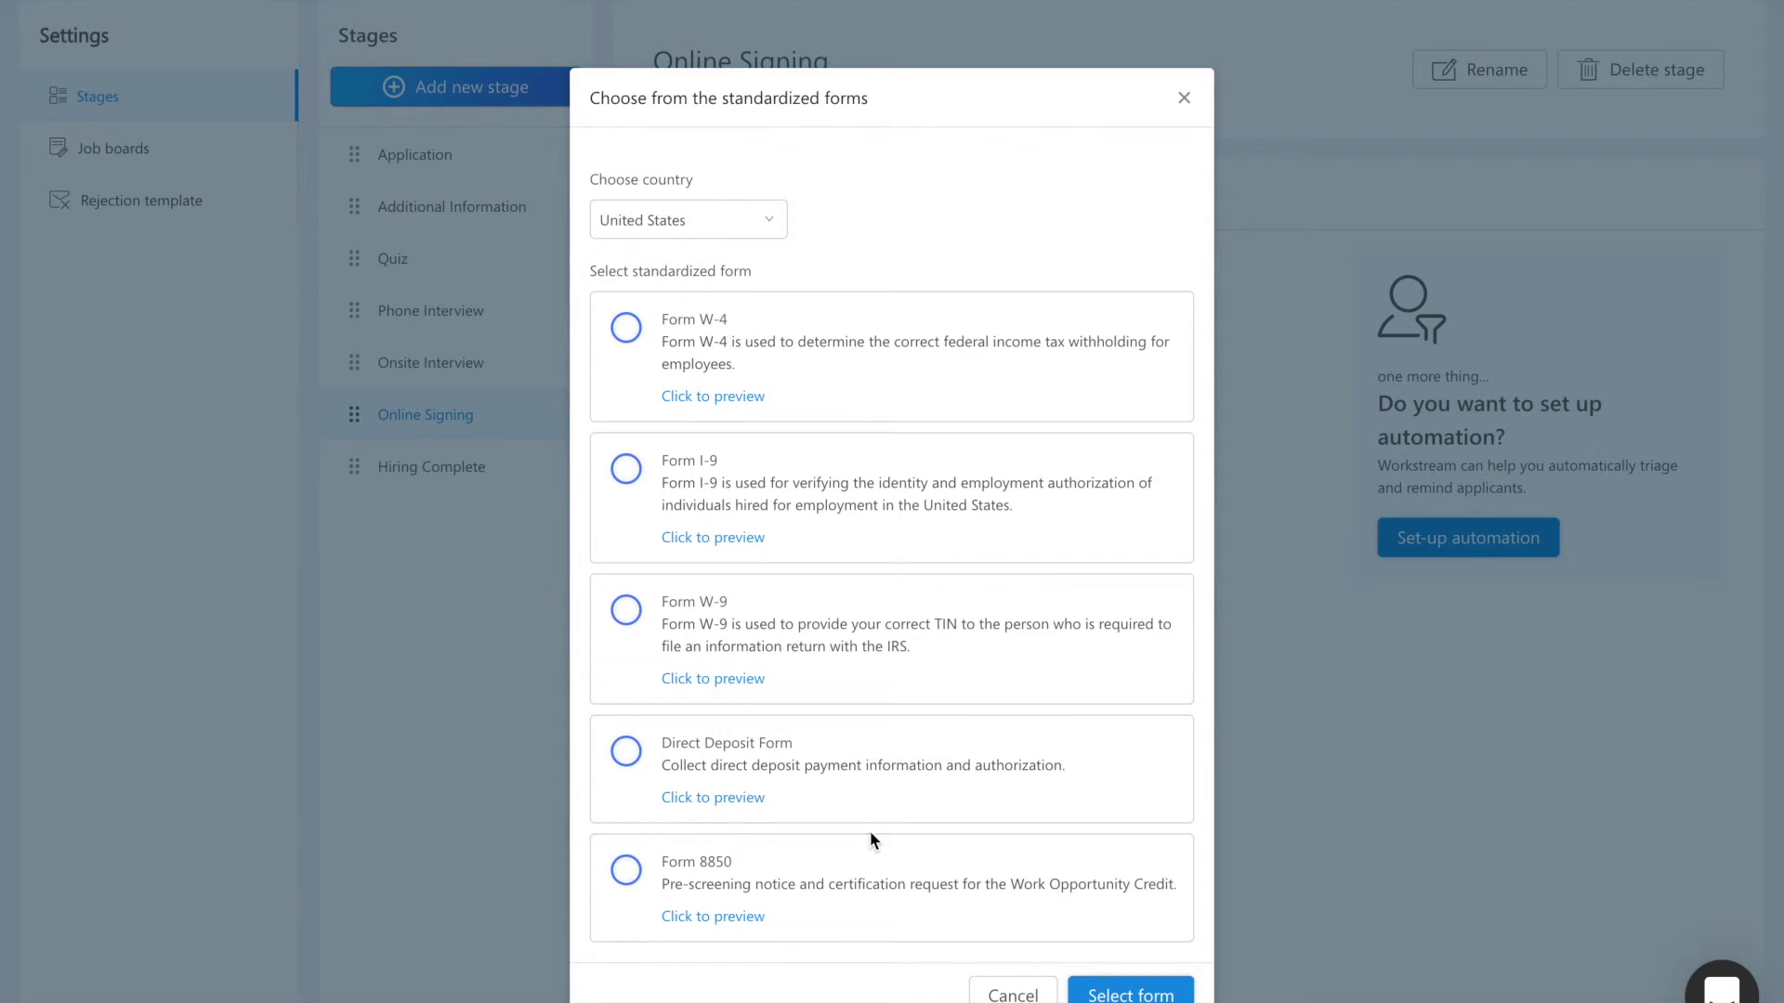
click(895, 364)
click(1131, 994)
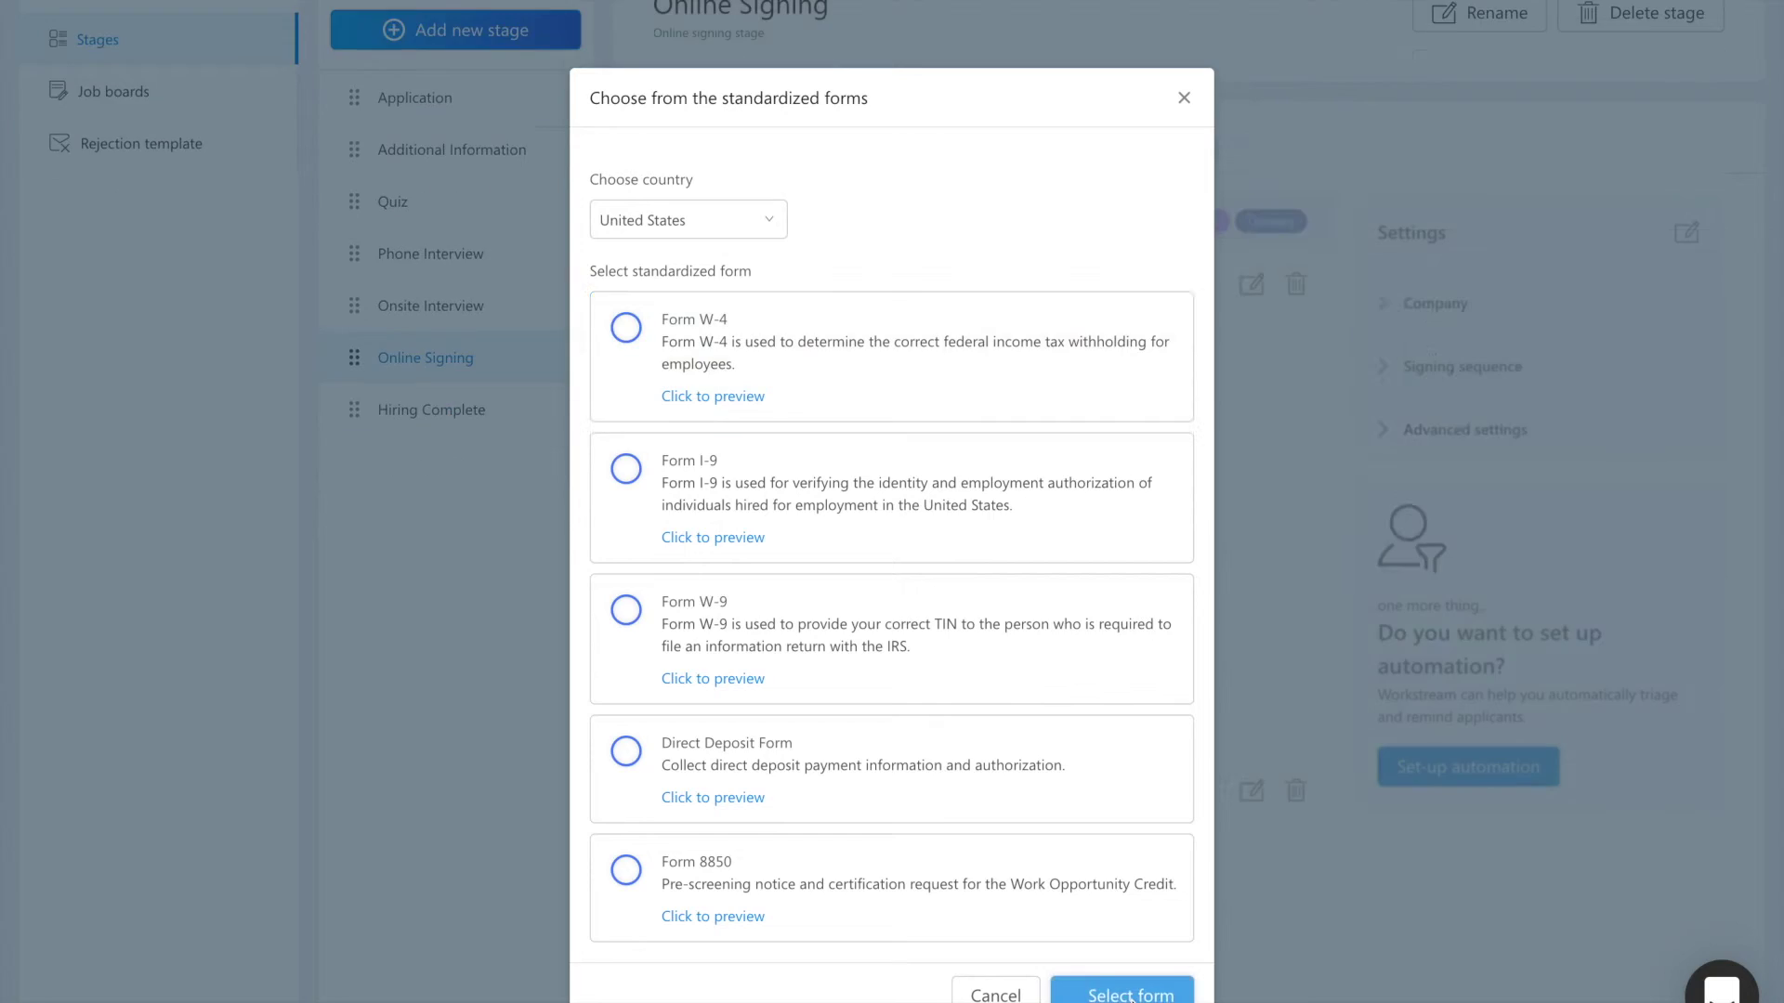
scroll(922, 700, down, 2)
scroll(921, 699, up, 1)
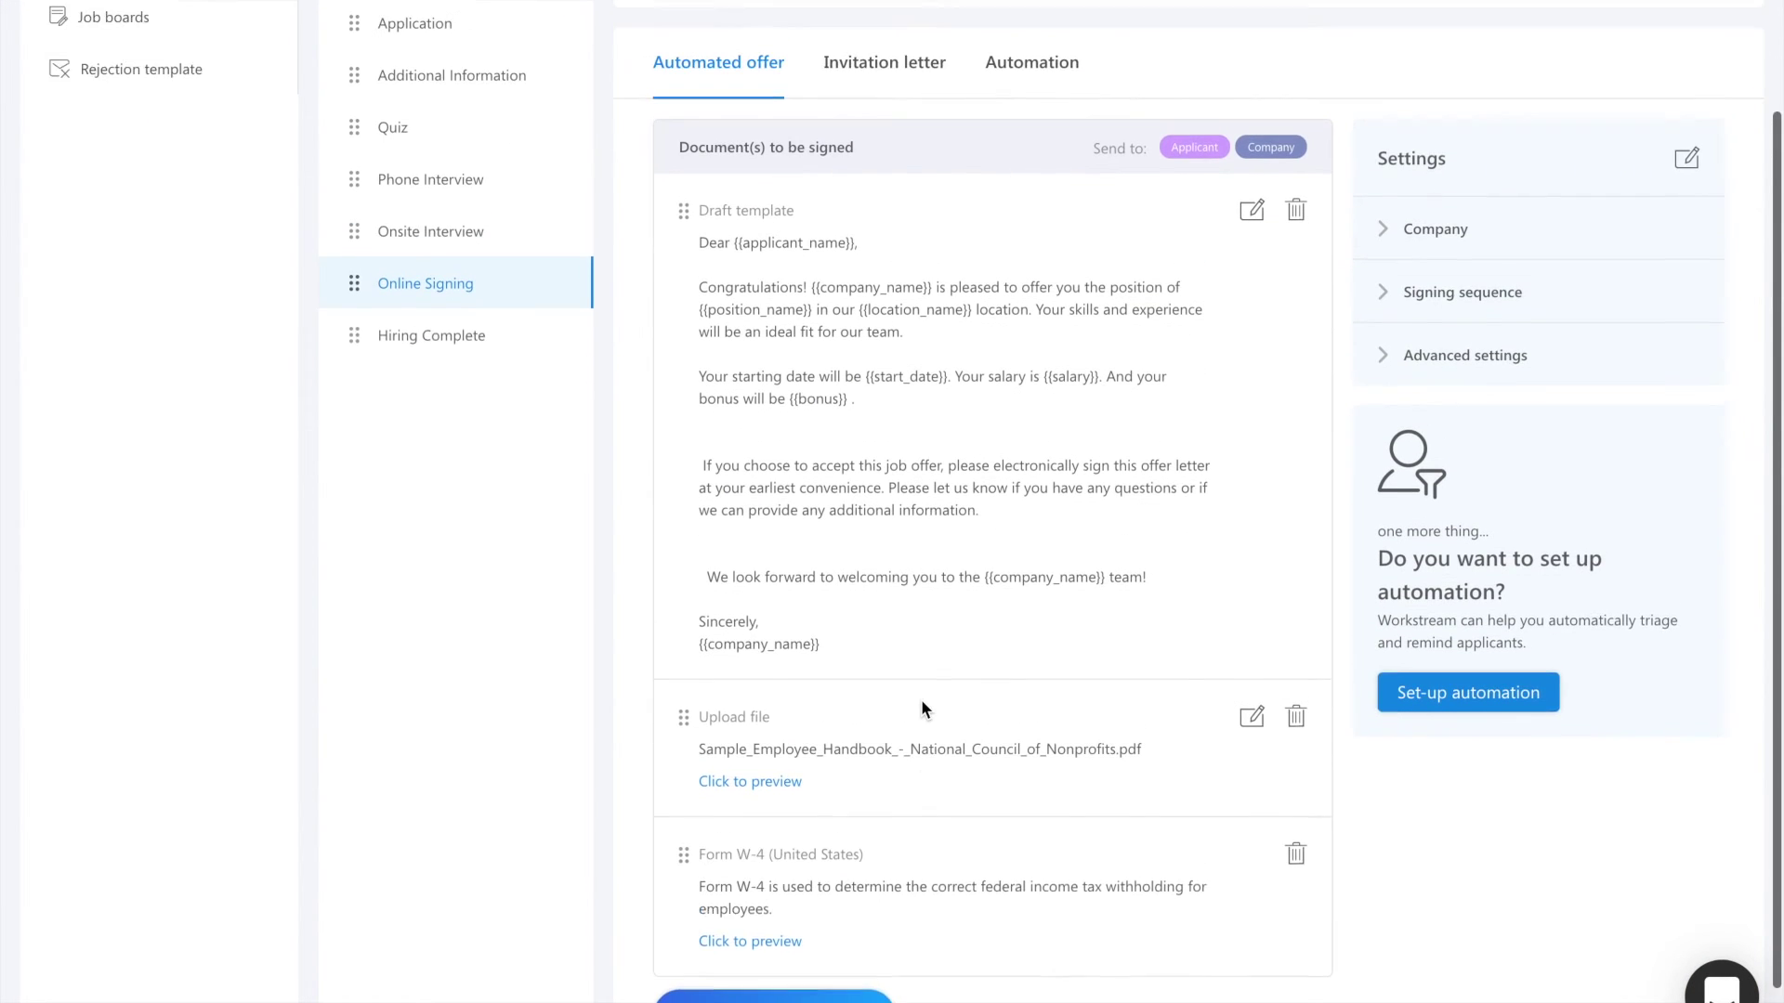
scroll(922, 709, down, 1)
mouse_move(679, 628)
mouse_down()
mouse_move(661, 773)
mouse_move(675, 859)
mouse_move(677, 597)
mouse_move(679, 626)
mouse_up()
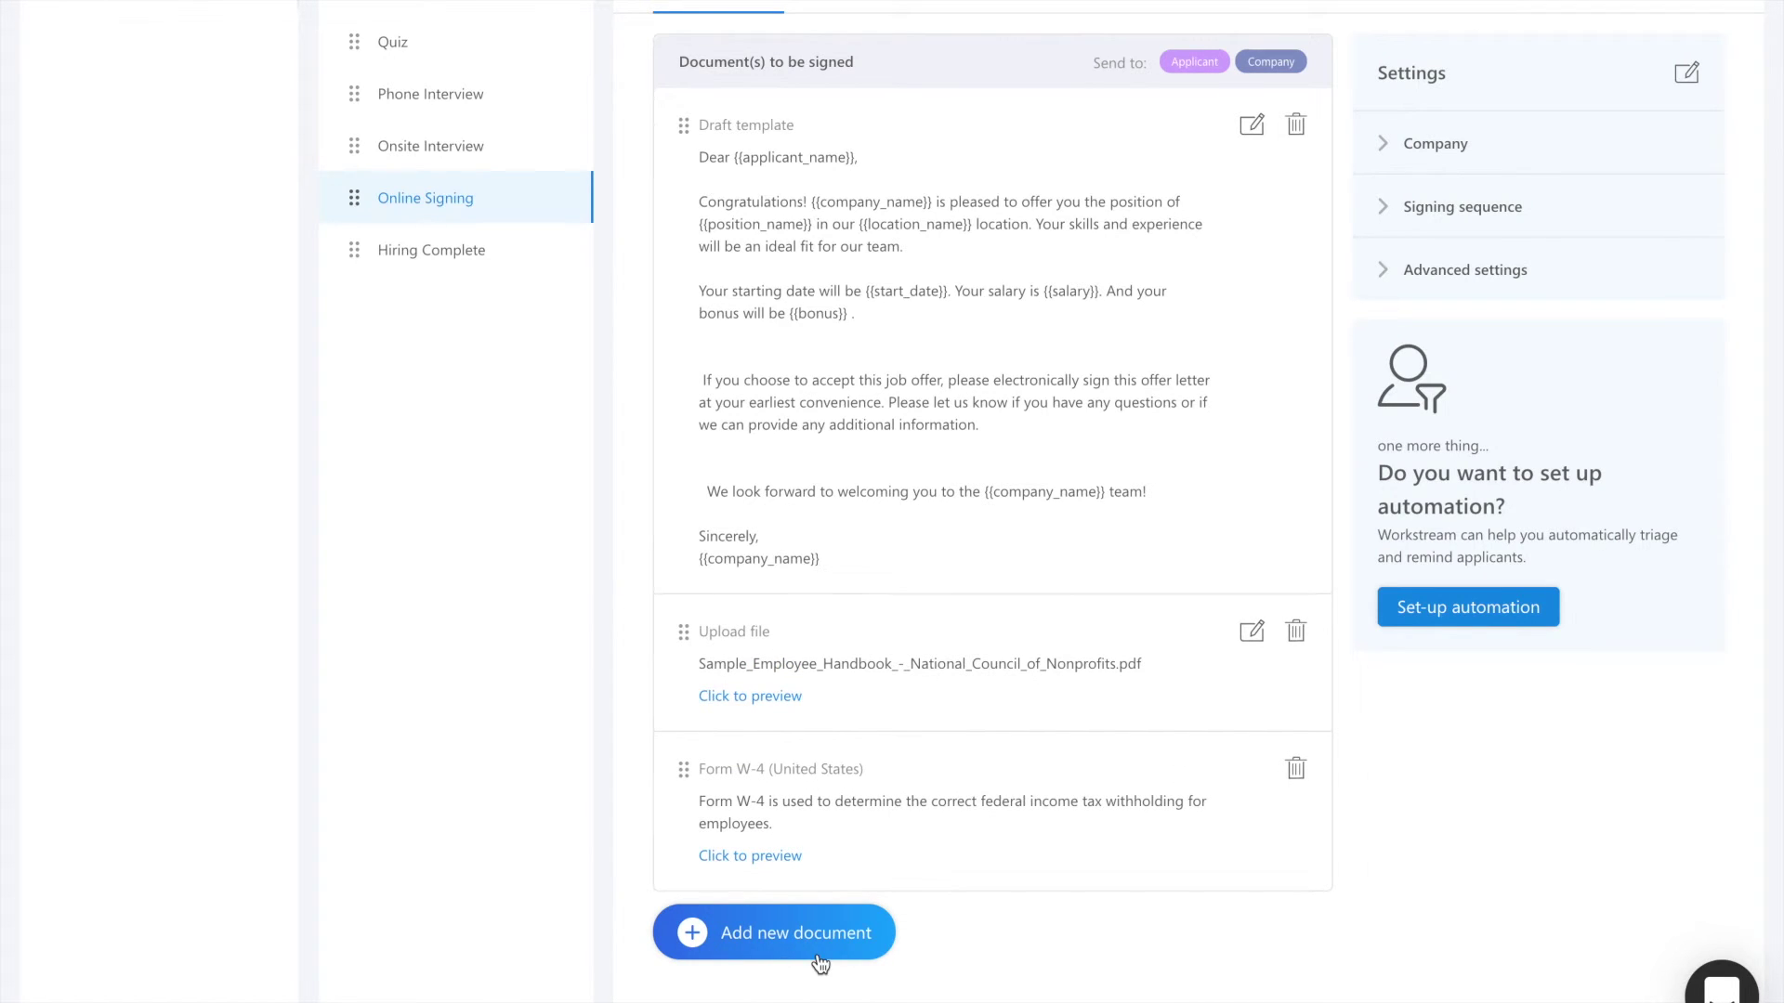
Step: Set the signing sequence to a fixed order, applicant before the company signatory
click(1436, 158)
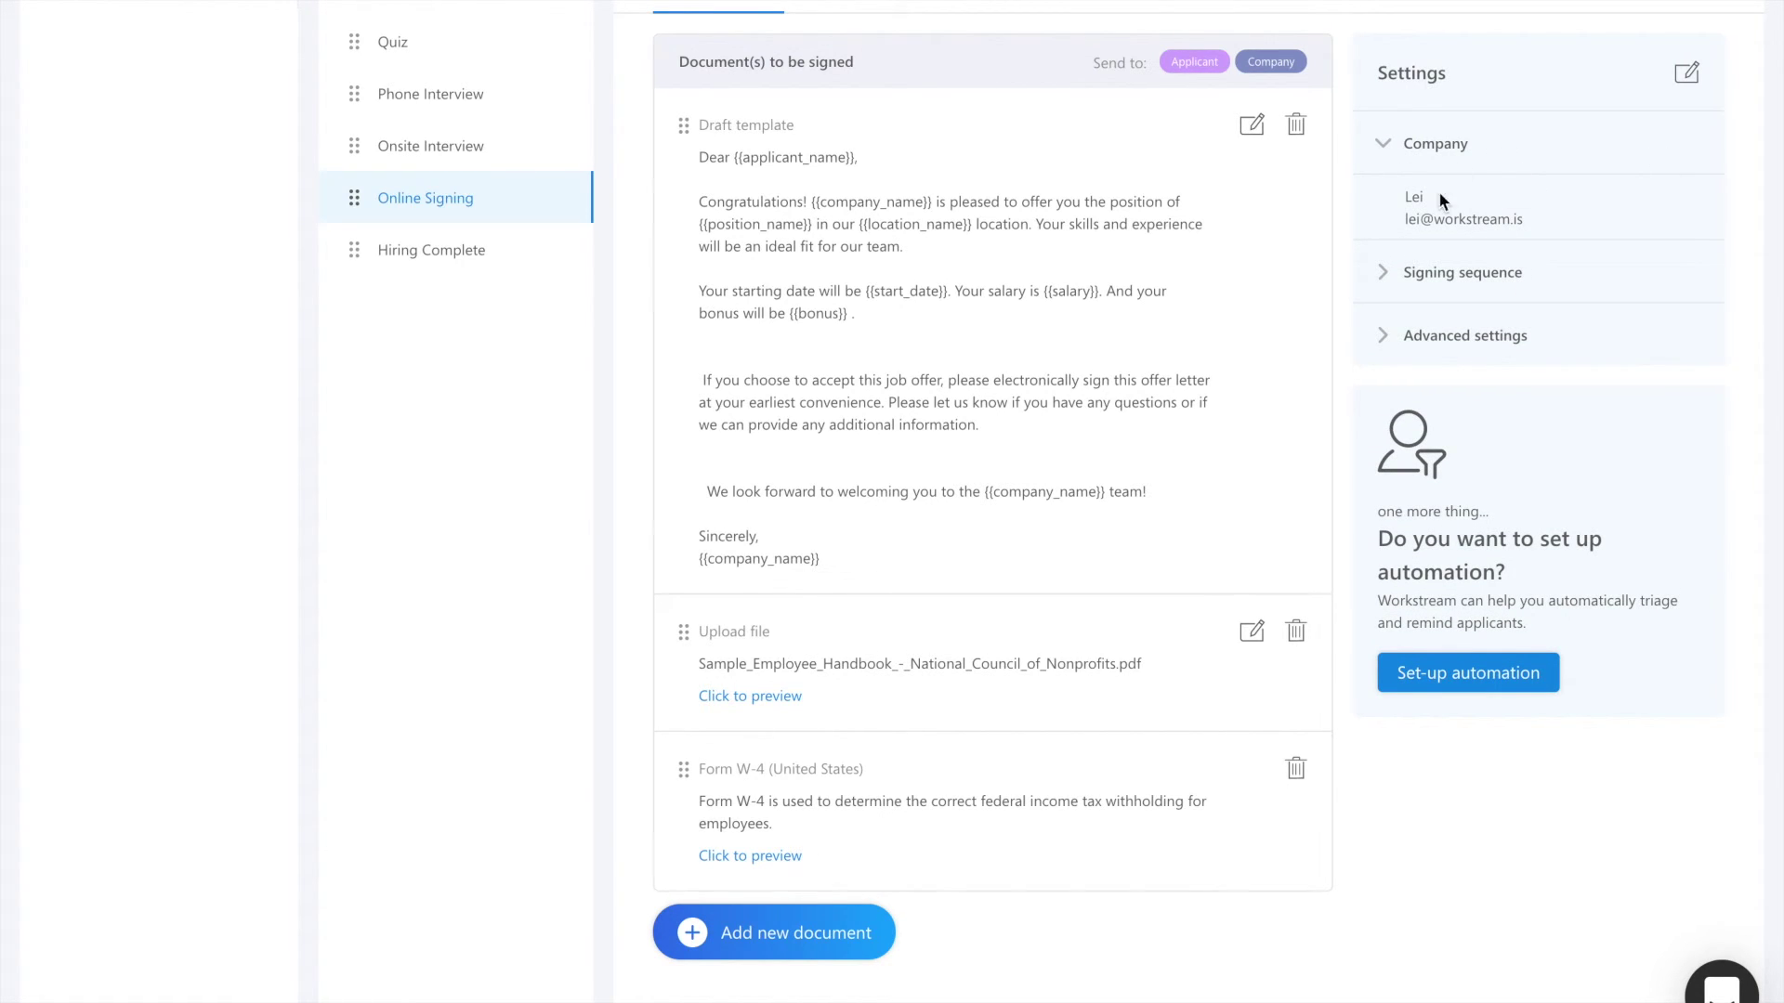
click(1443, 287)
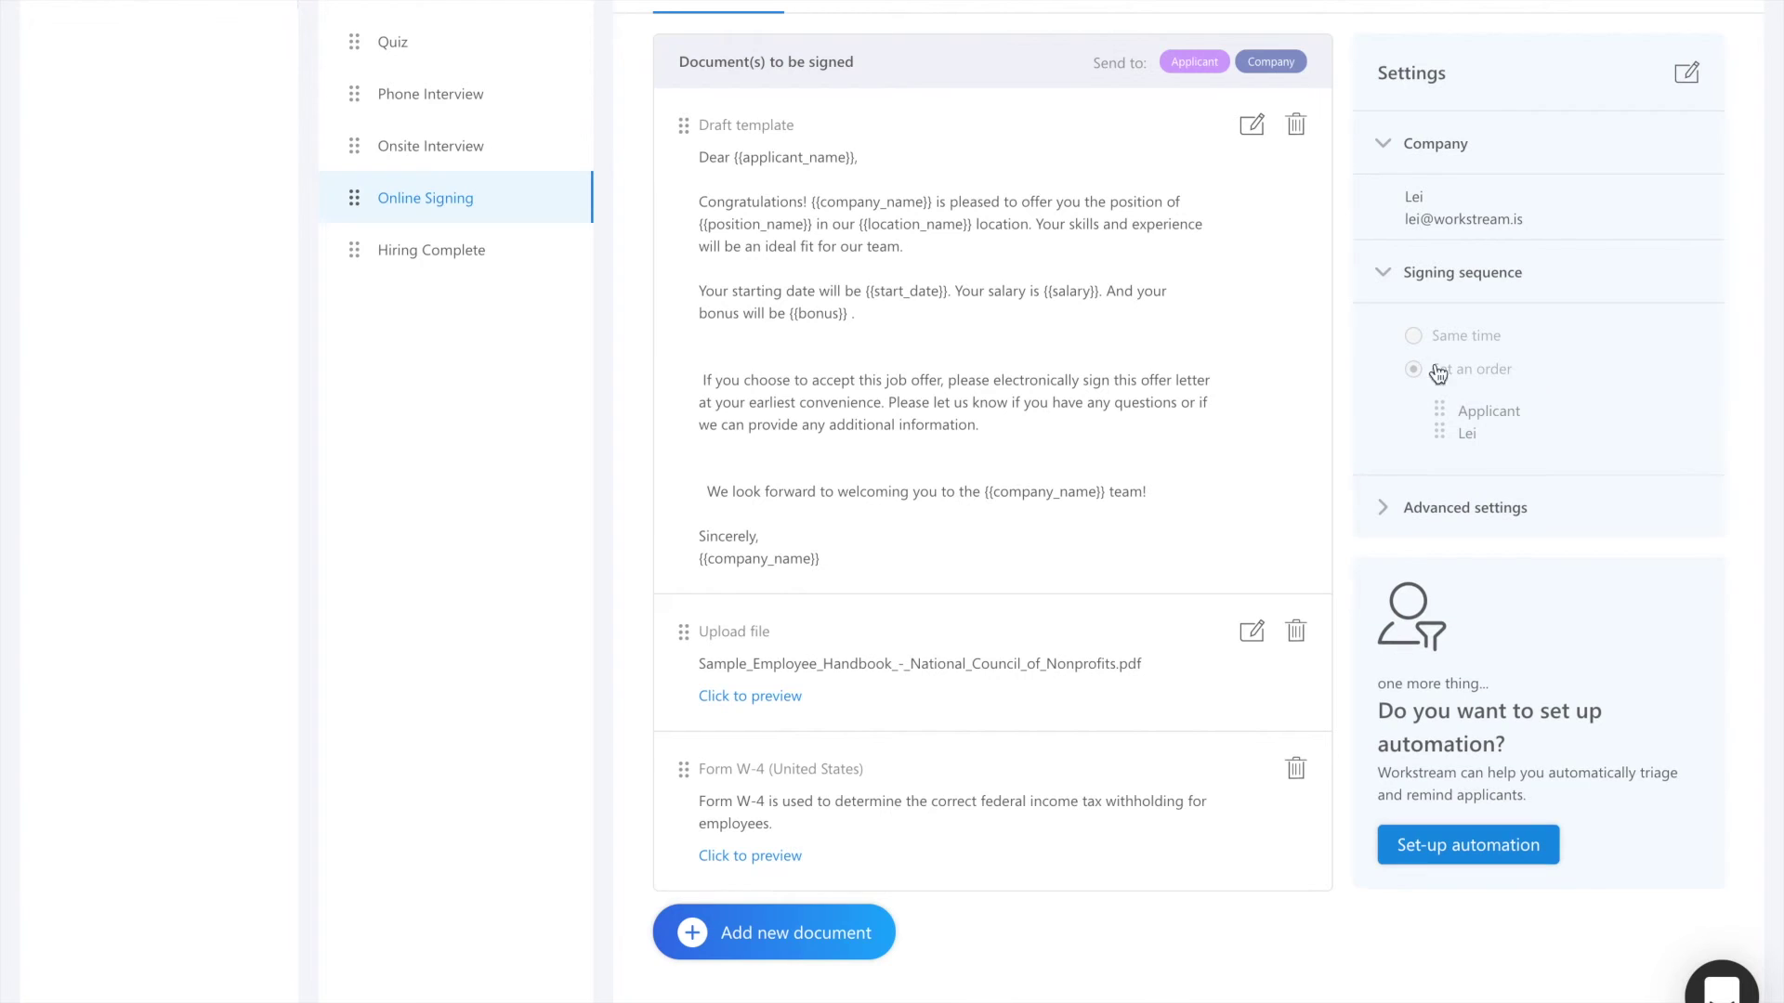
click(1689, 76)
click(1422, 418)
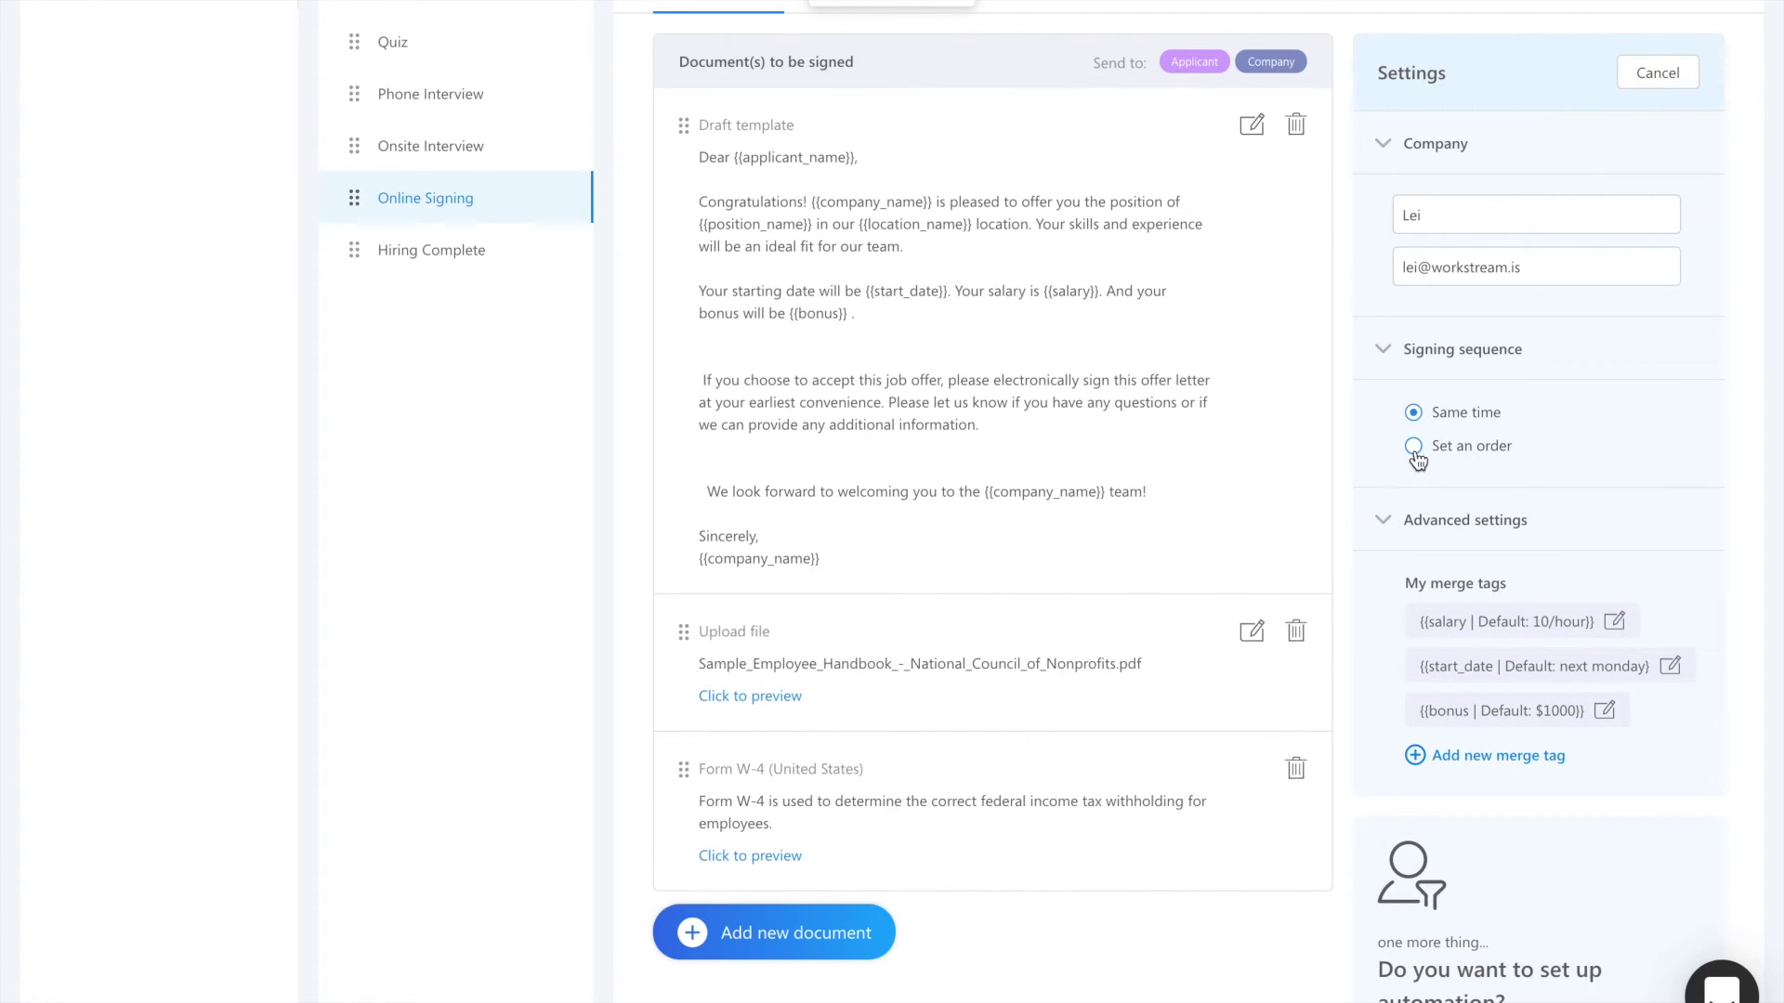
click(1415, 448)
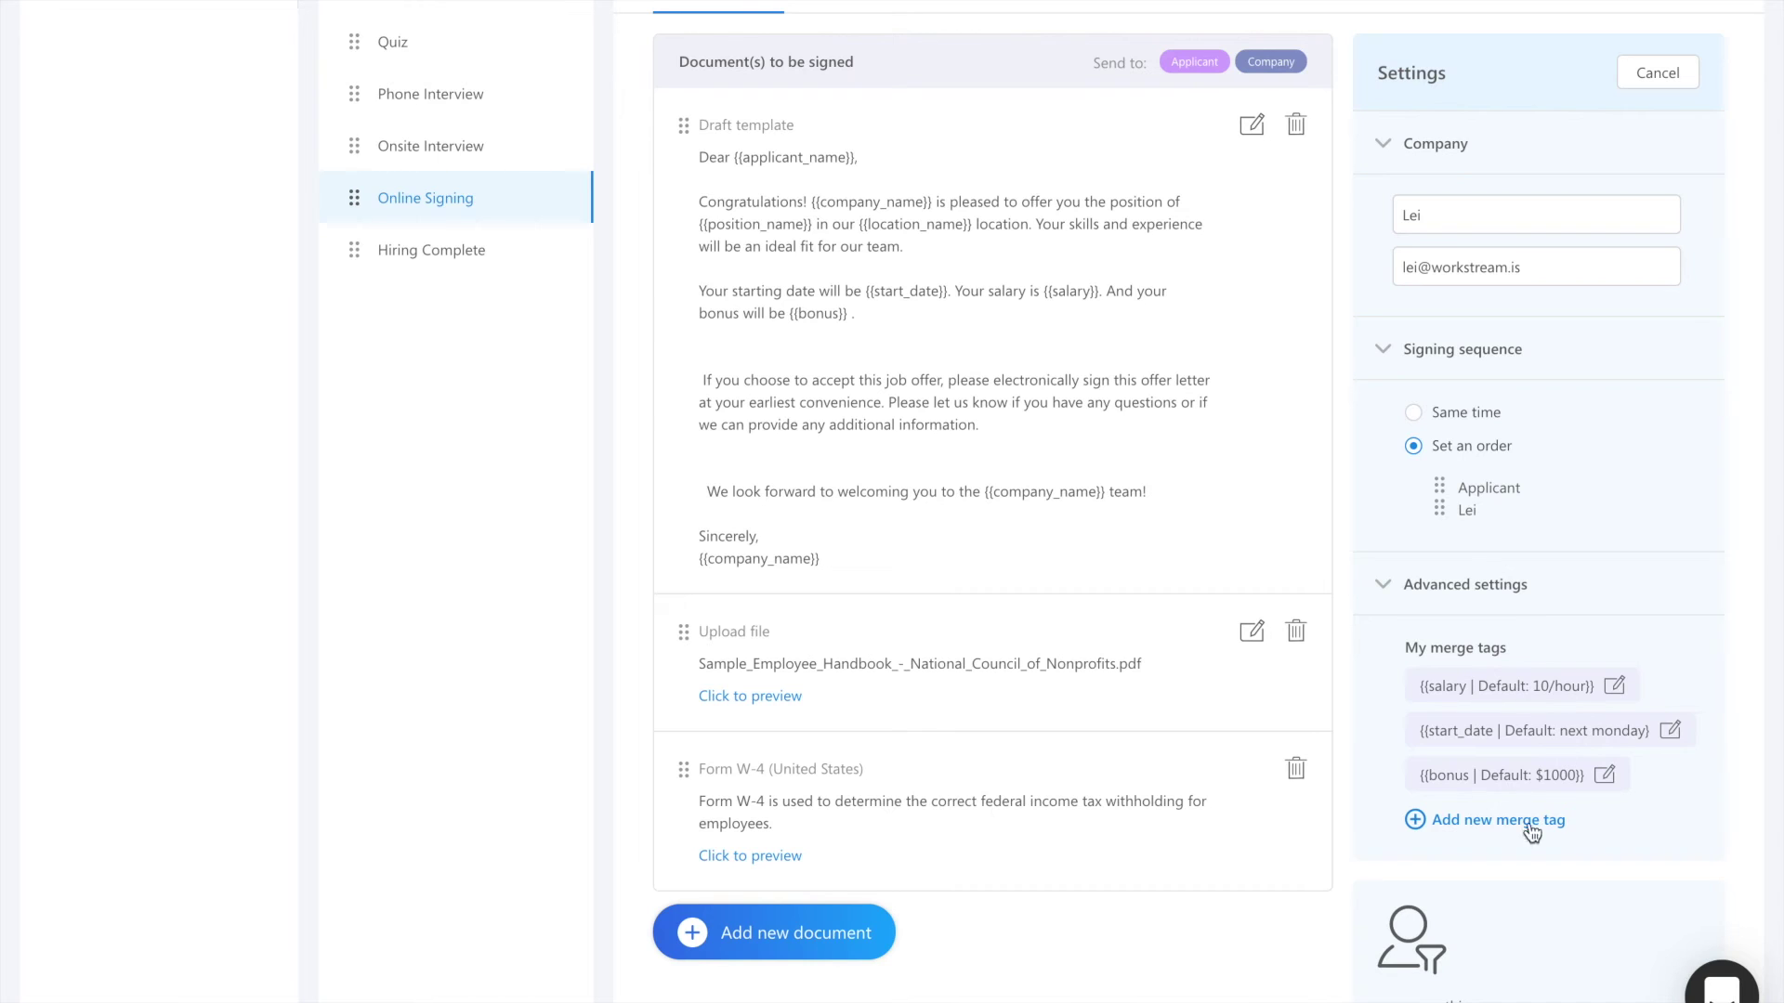
scroll(1466, 627, up, 1)
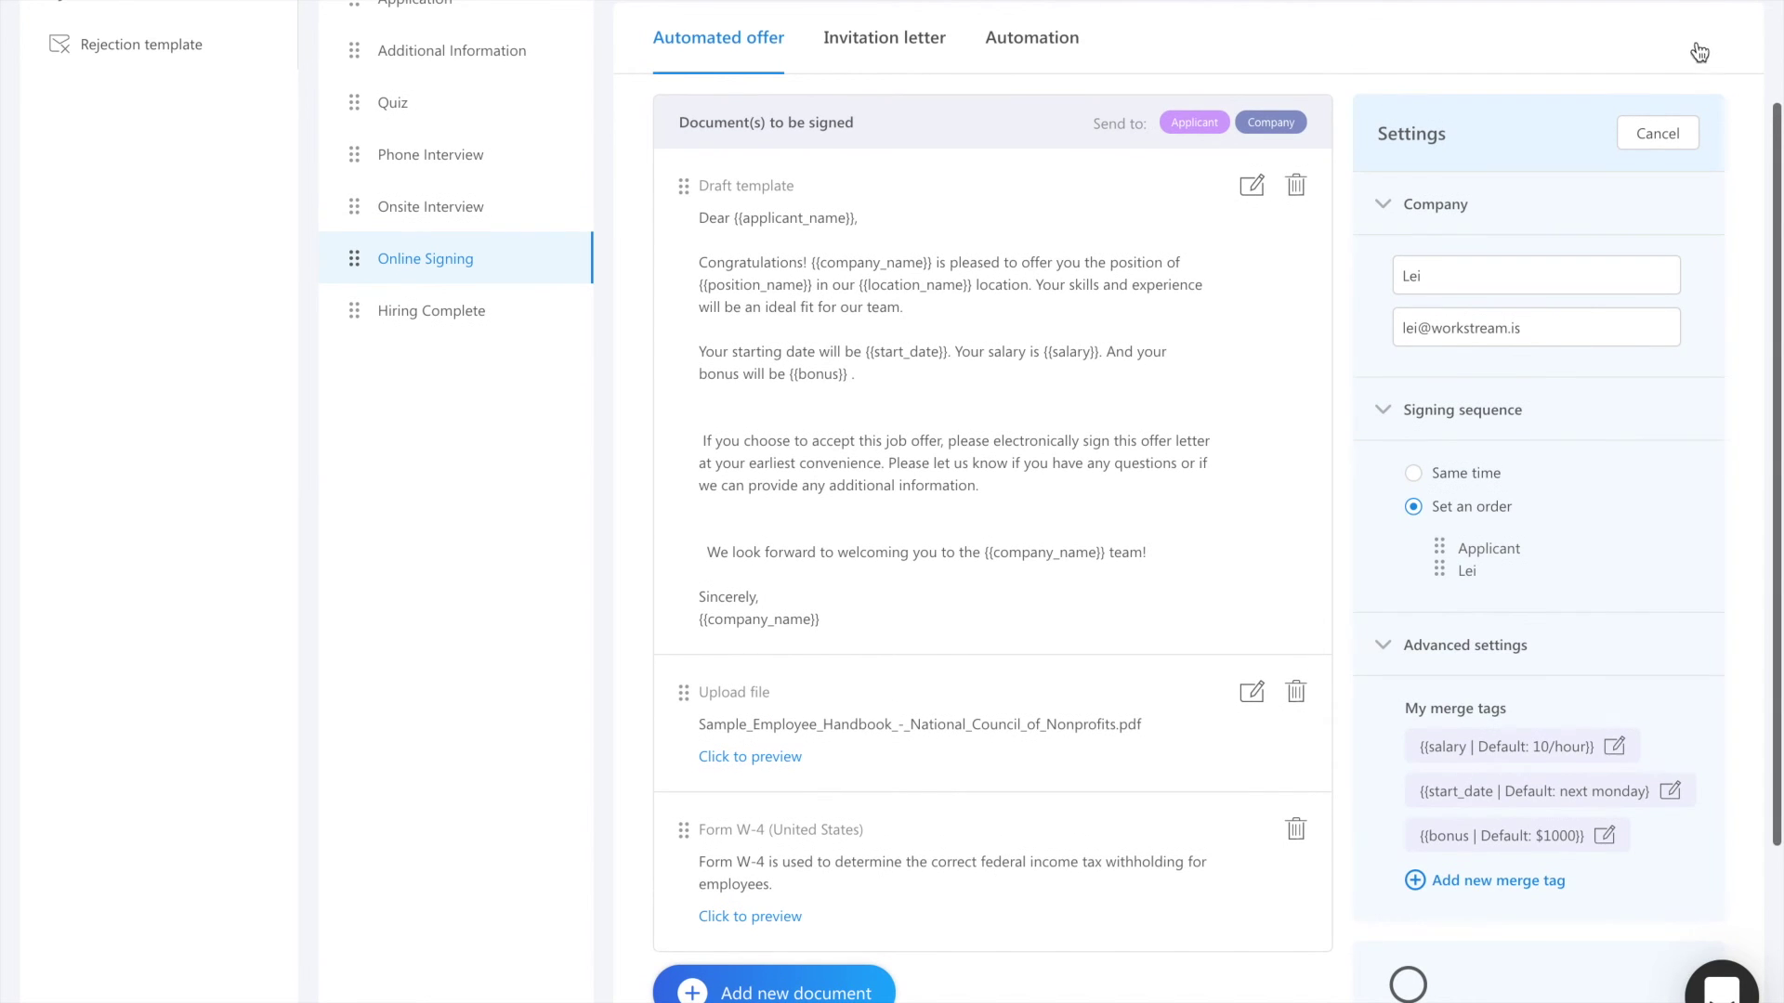
click(1655, 137)
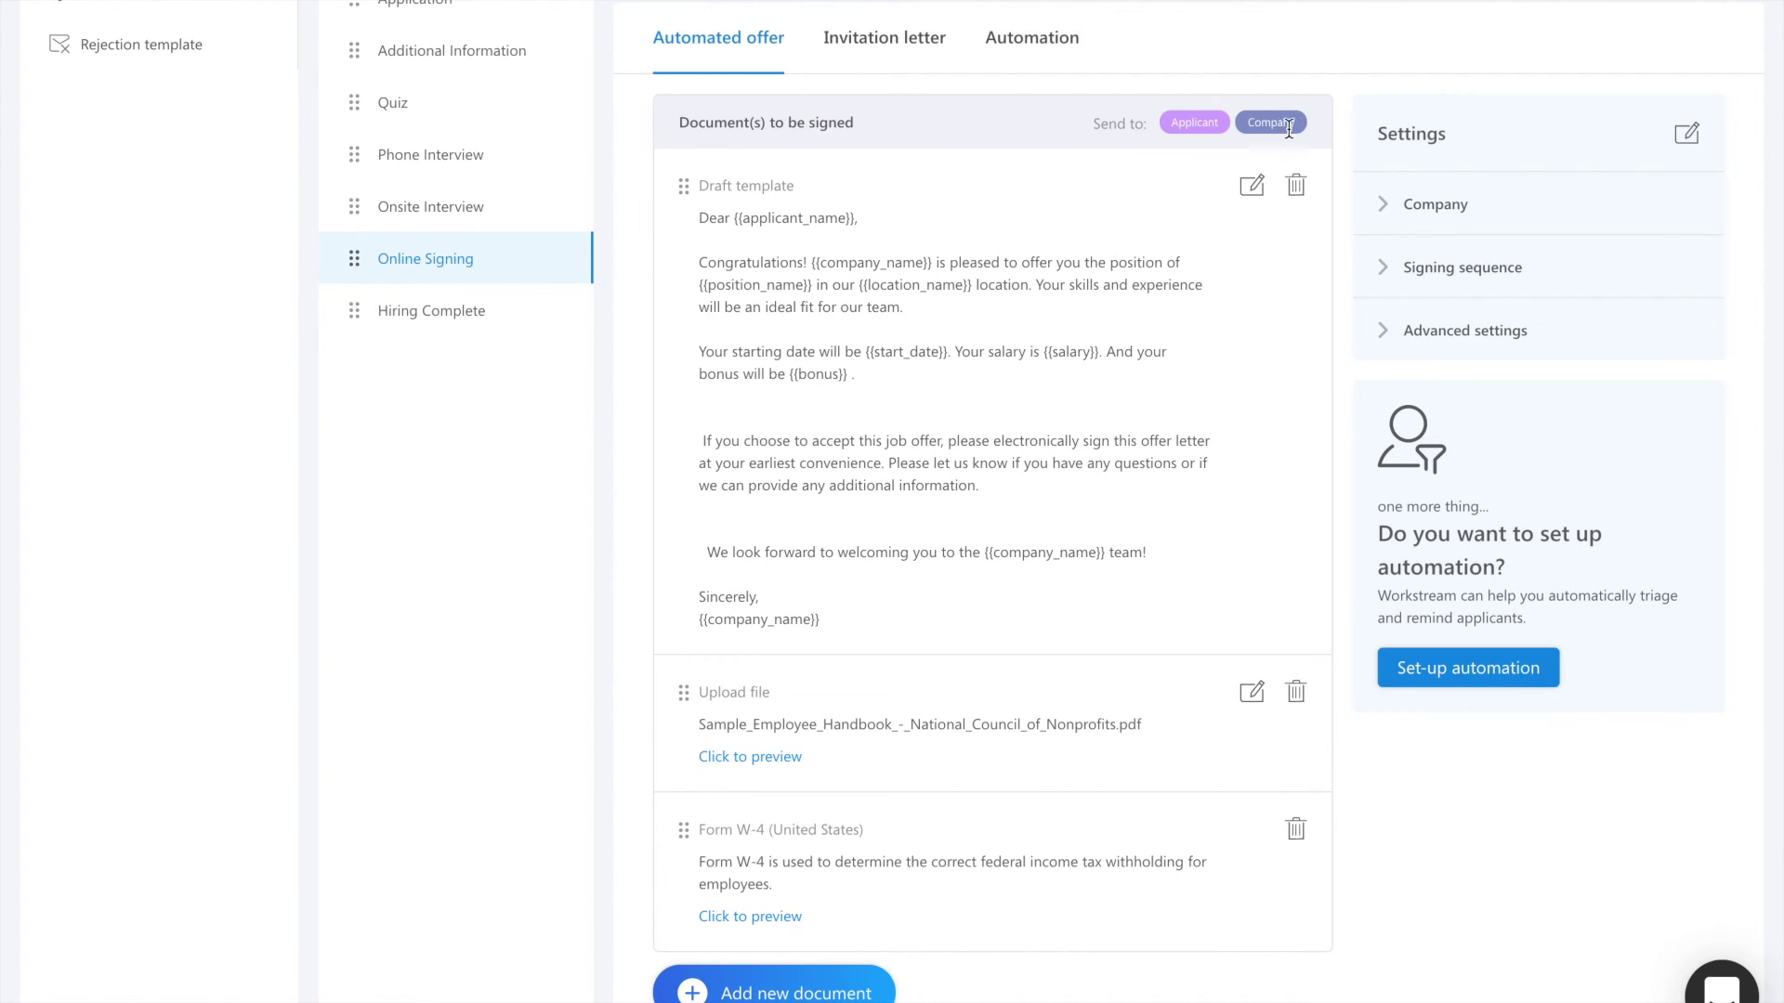
Step: Review the invitation letter notifications, then go to the stage's Automation rules
click(887, 41)
scroll(950, 401, down, 2)
scroll(950, 402, up, 5)
scroll(950, 392, down, 1)
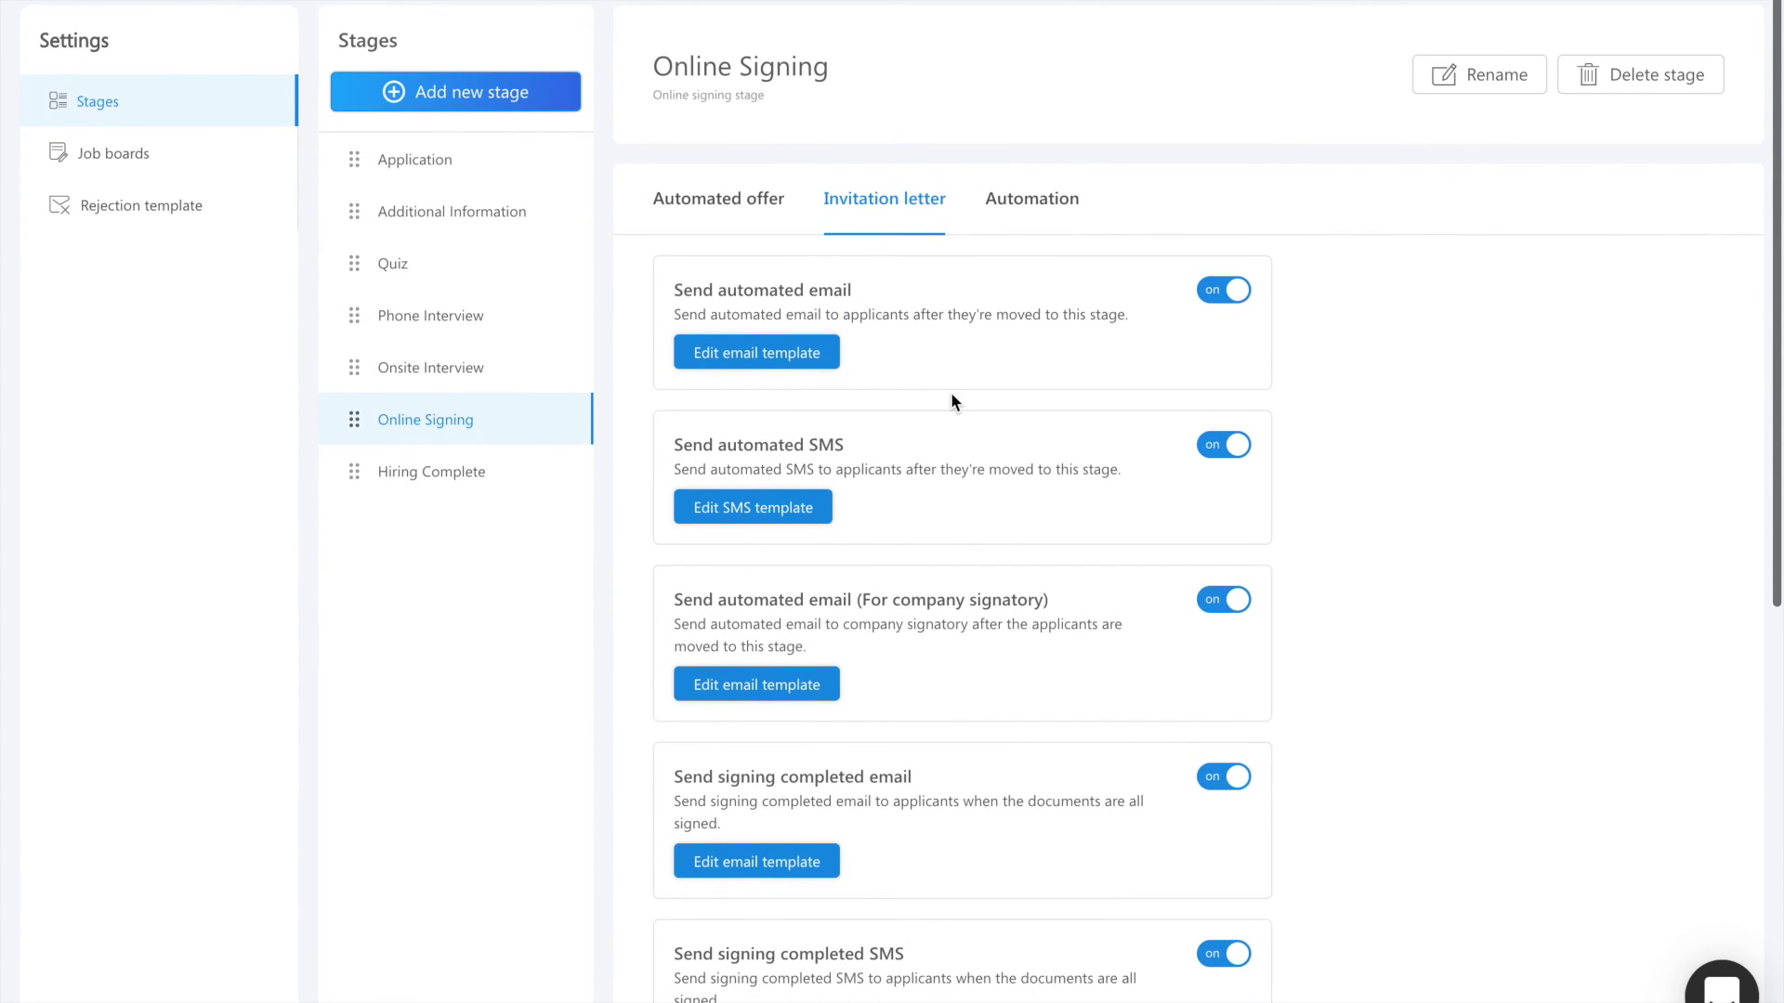
click(1038, 217)
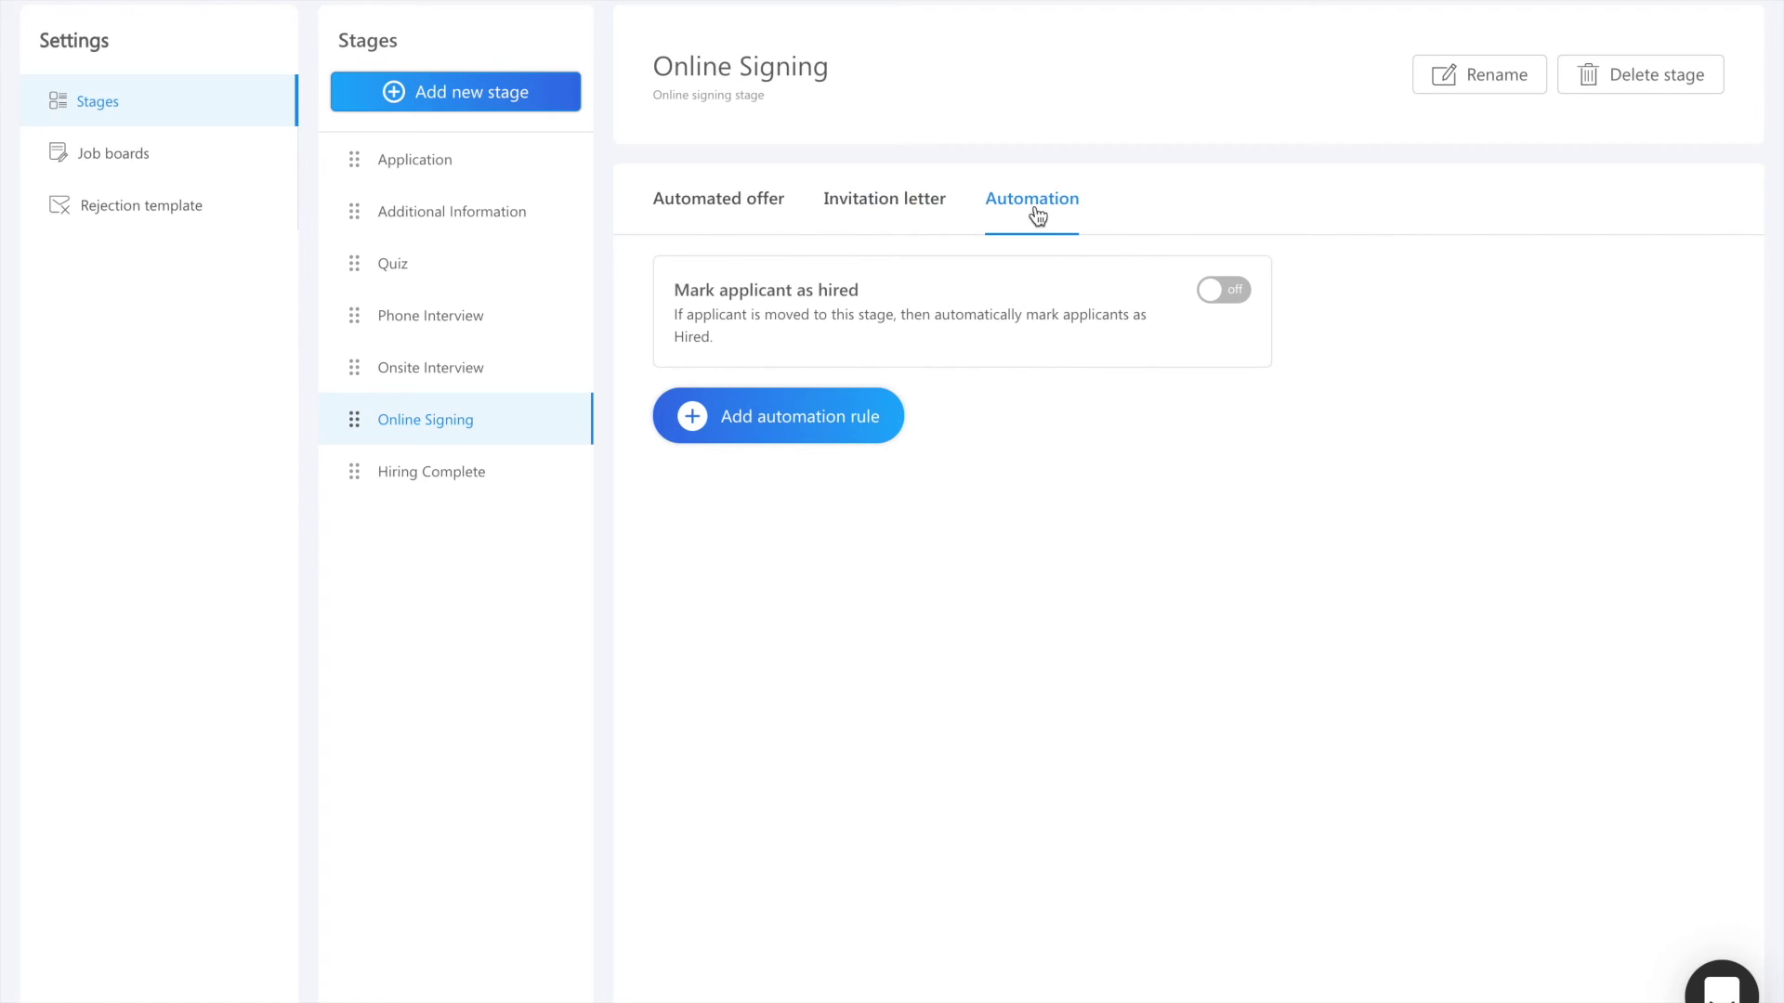
Step: Save a rule: if applicant is moved to this stage, send signing request
click(791, 420)
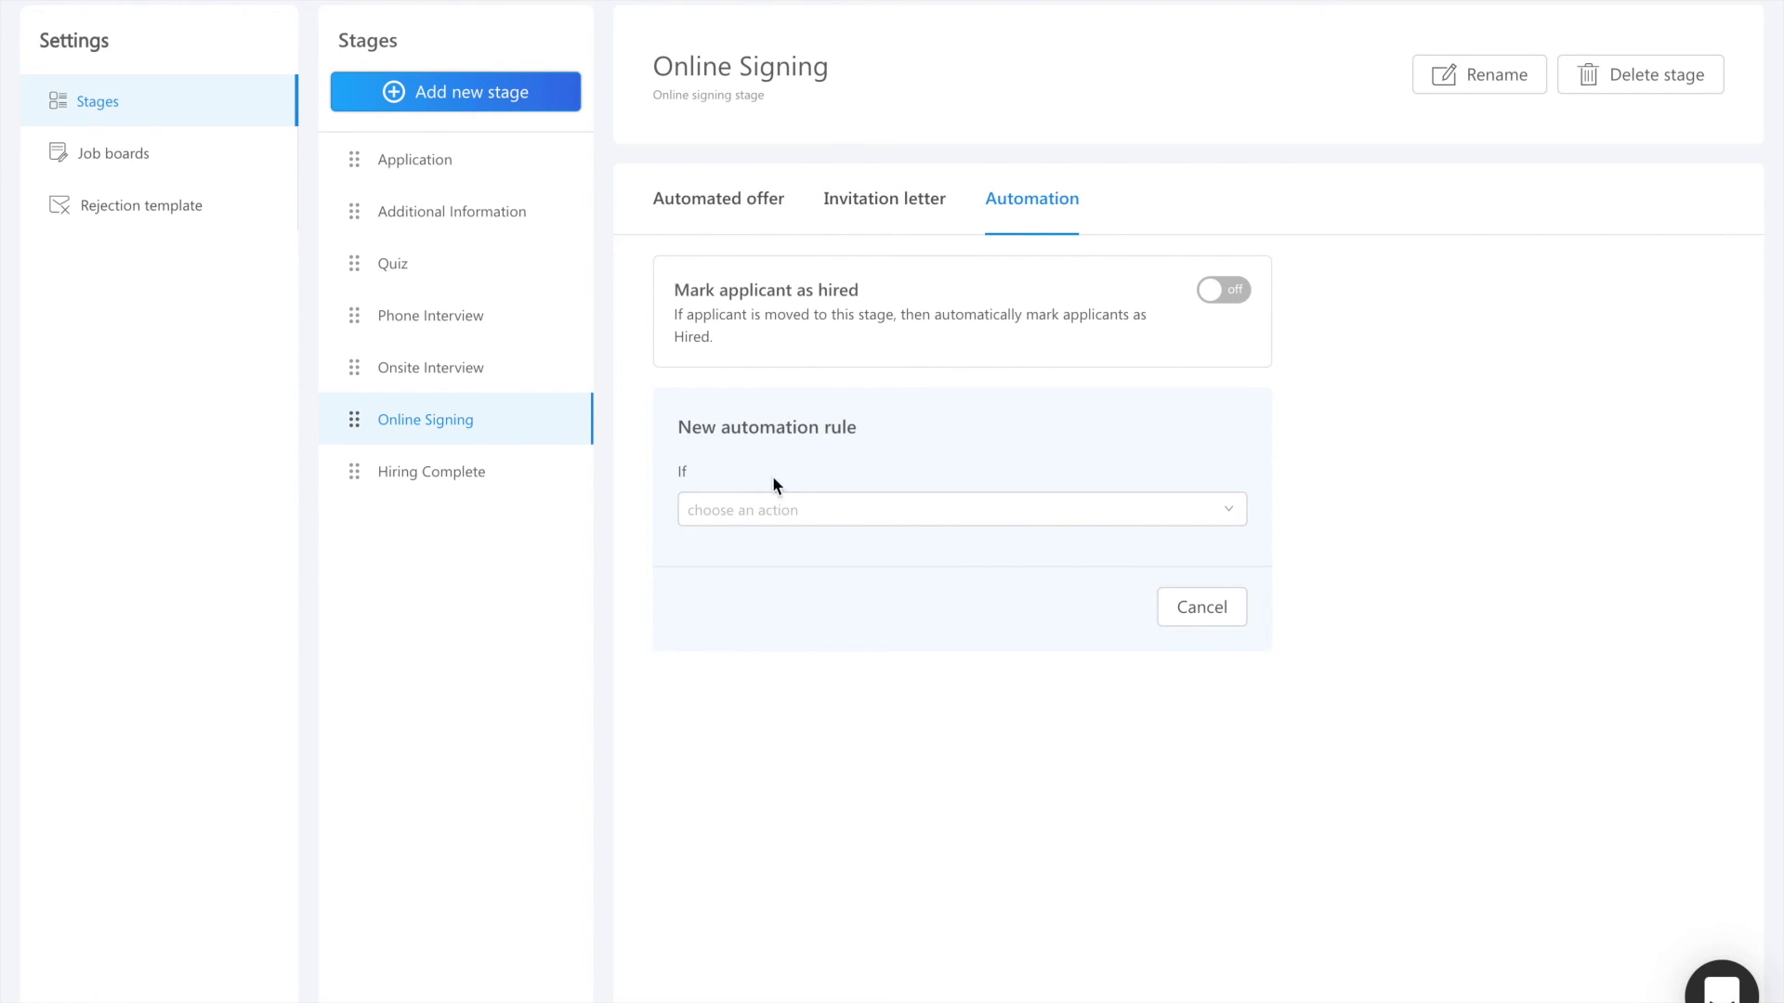
click(746, 517)
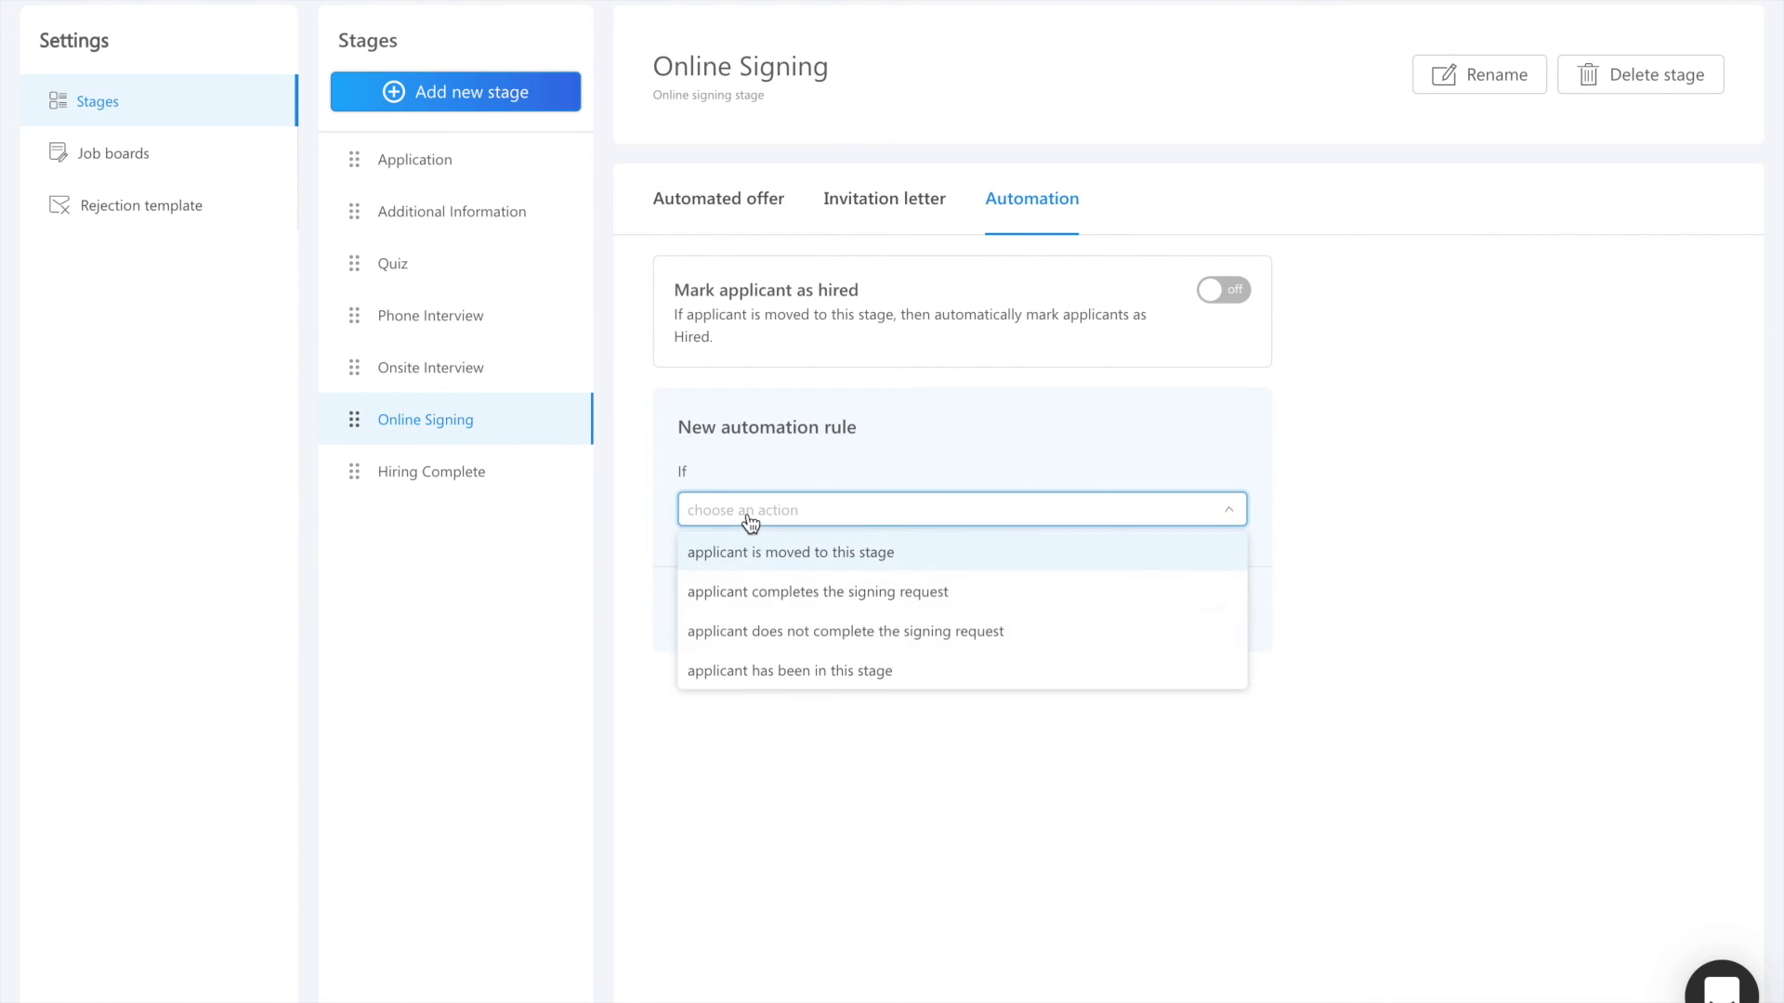
click(799, 558)
click(827, 553)
click(814, 589)
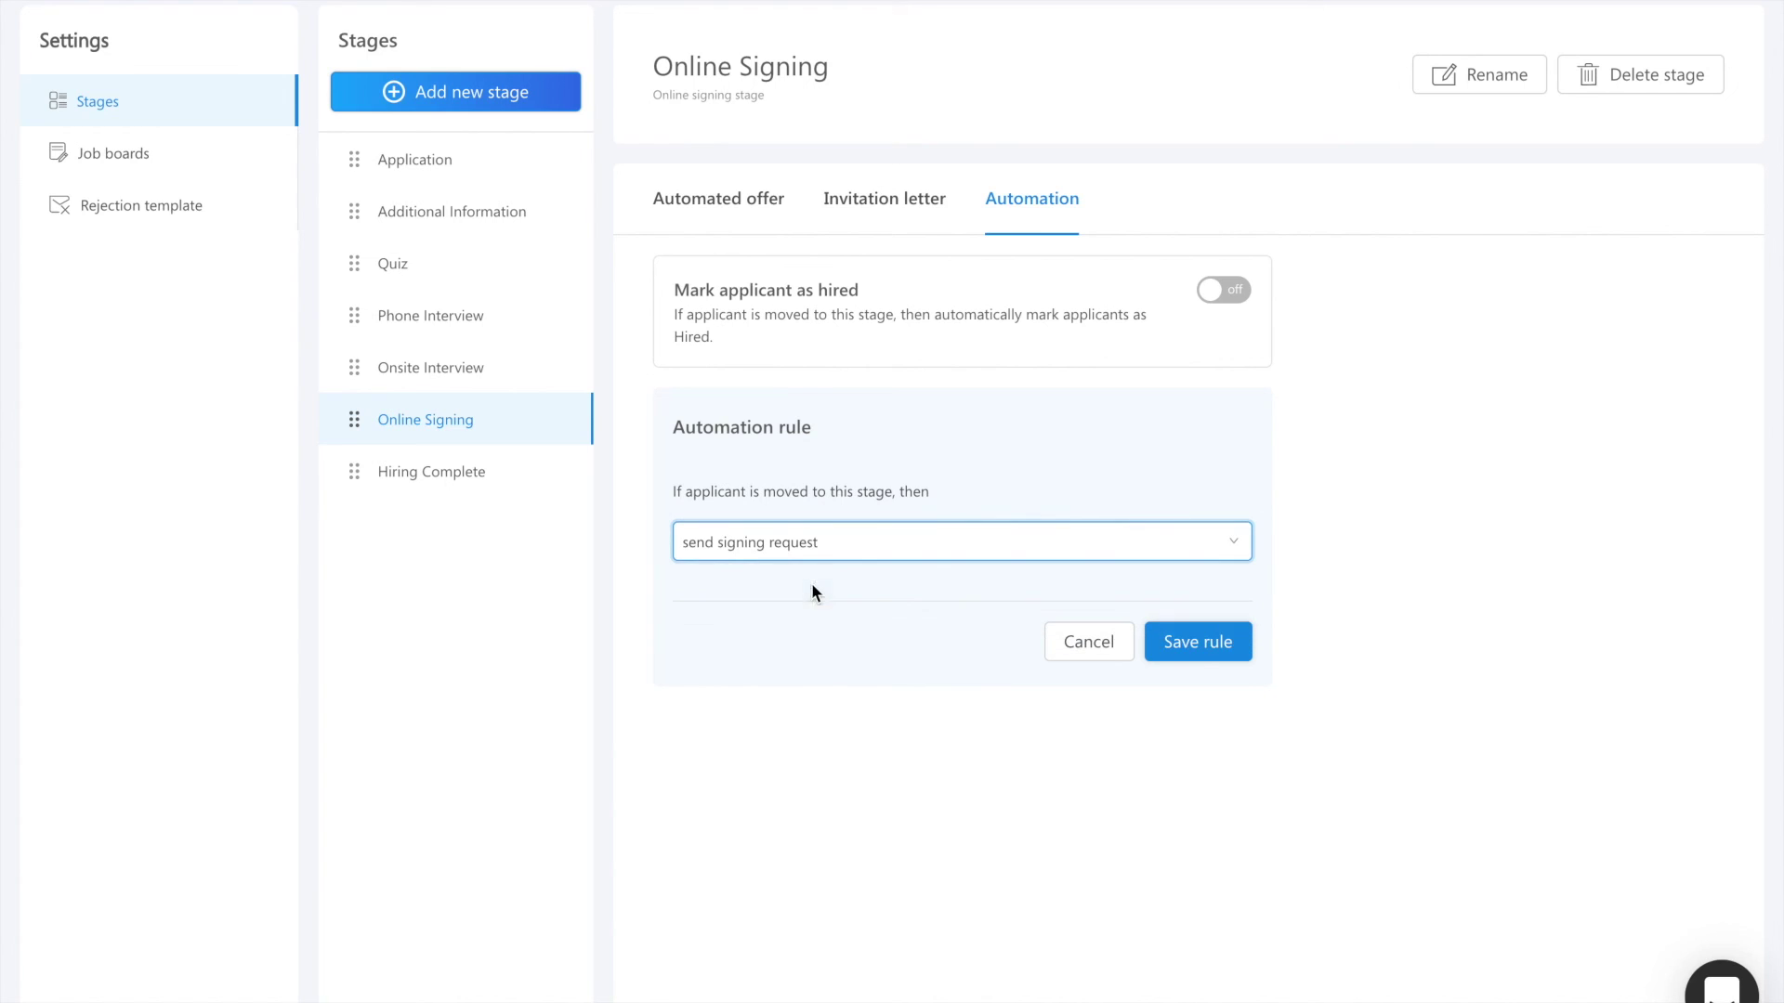
click(1224, 661)
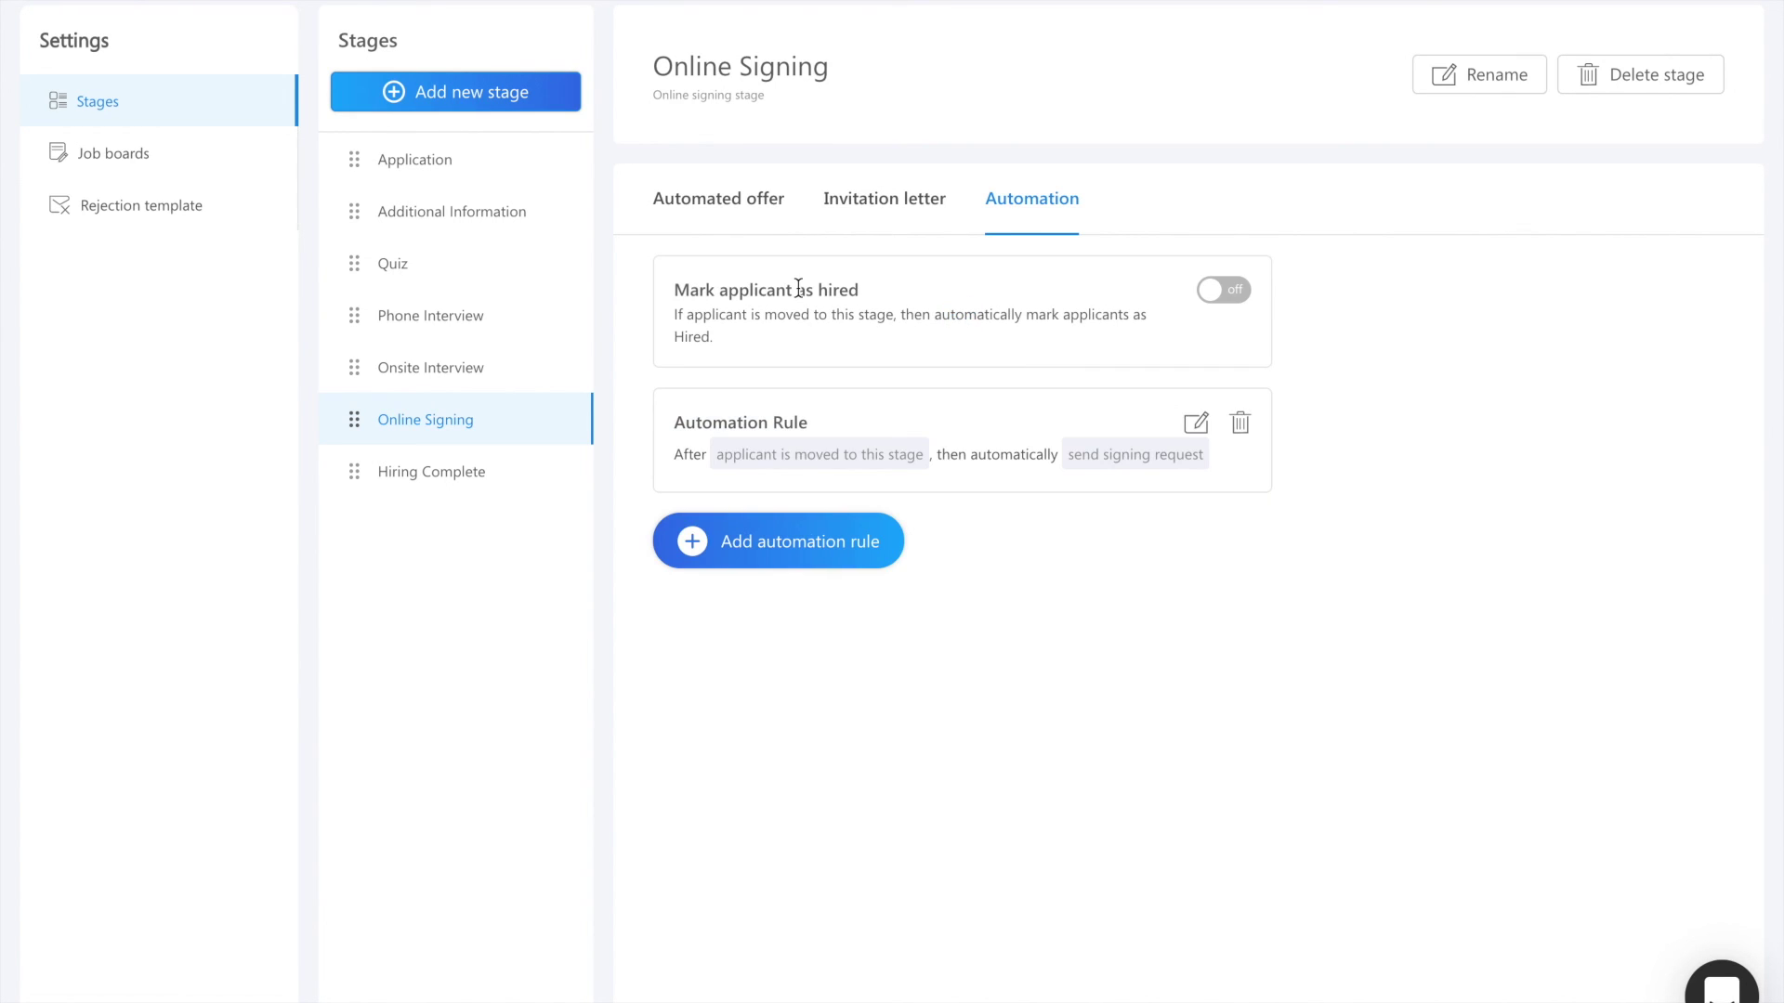
click(721, 226)
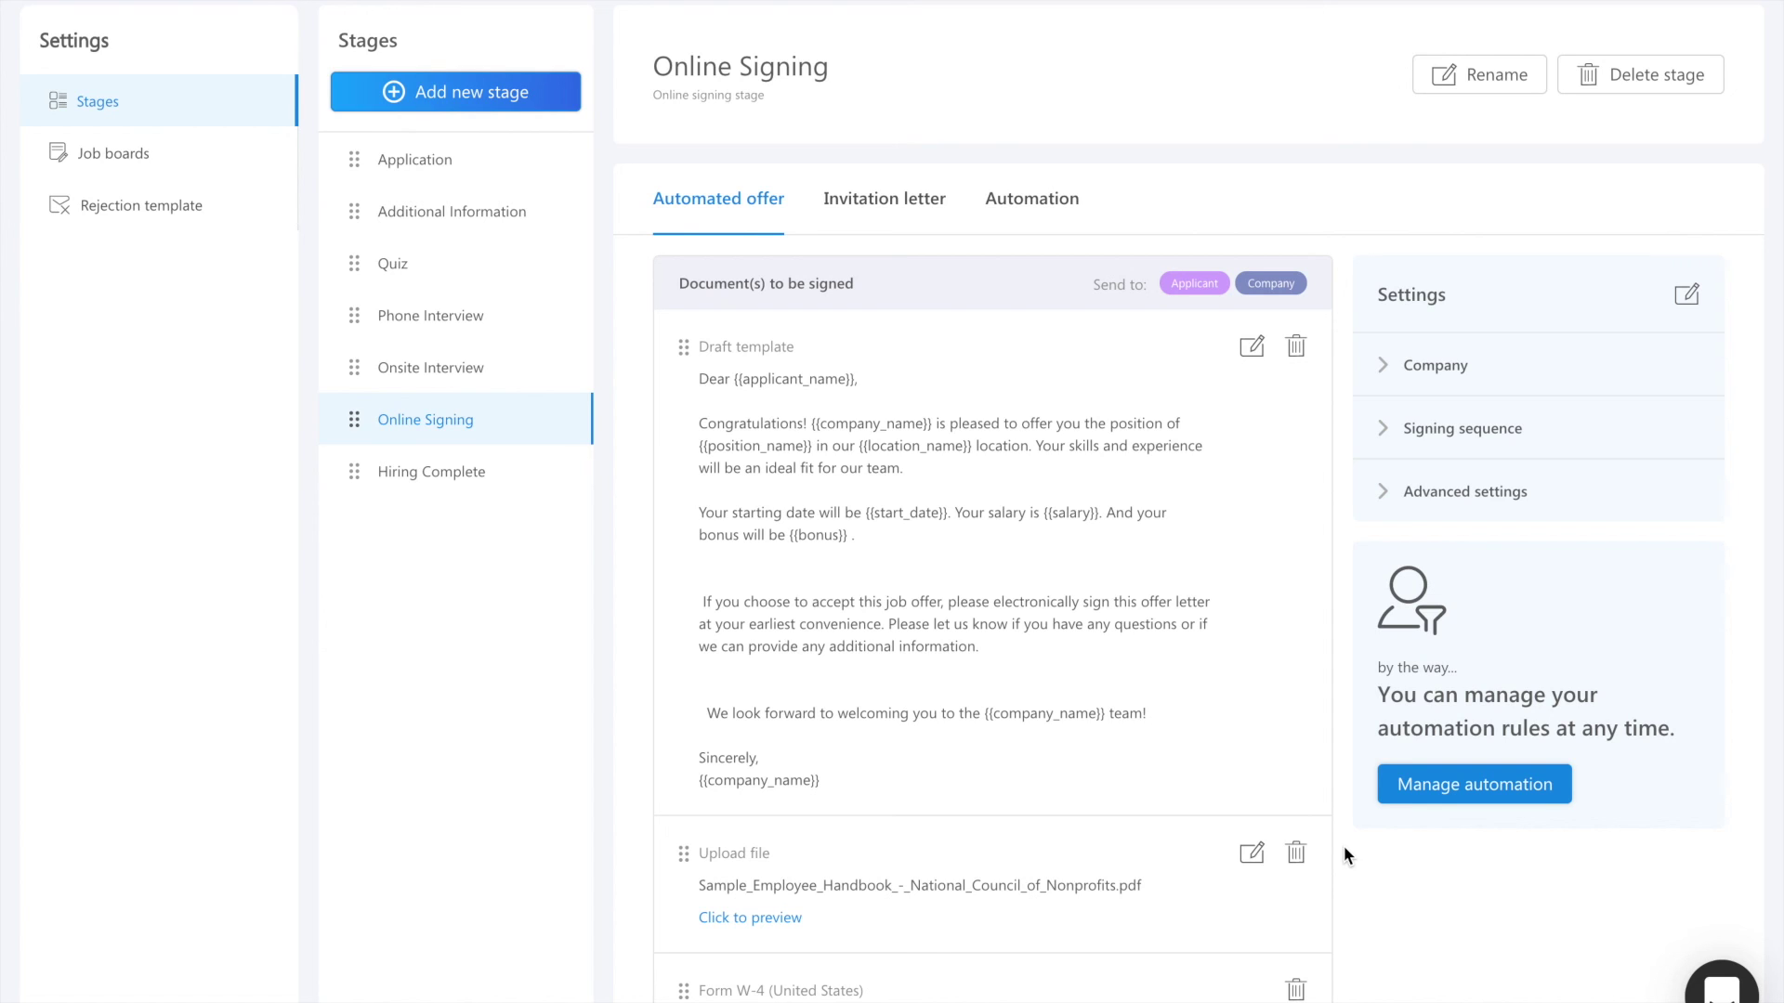